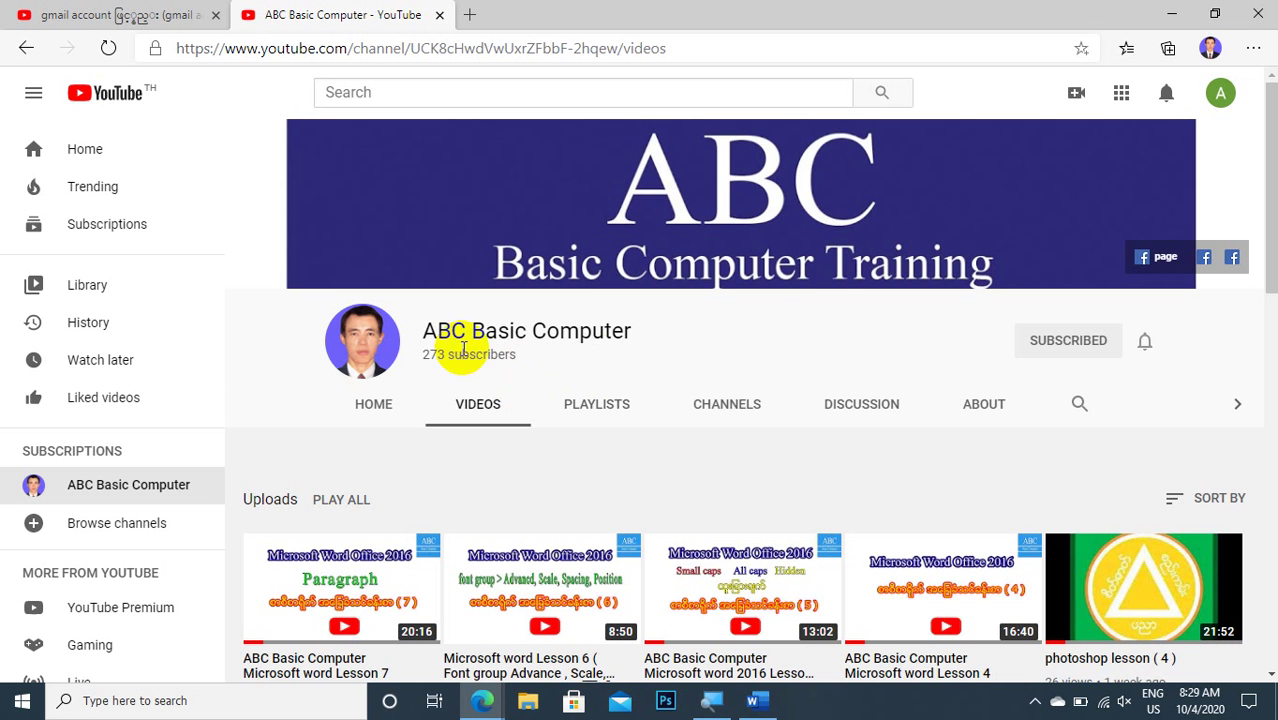
- Play all of the 'Microsoft word office 2016 Lessons' playlist from the channel's Playlists, then pick Lesson 7
{"action": "scroll", "coordinate": [613, 368], "scroll_direction": "down", "scroll_amount": 1}
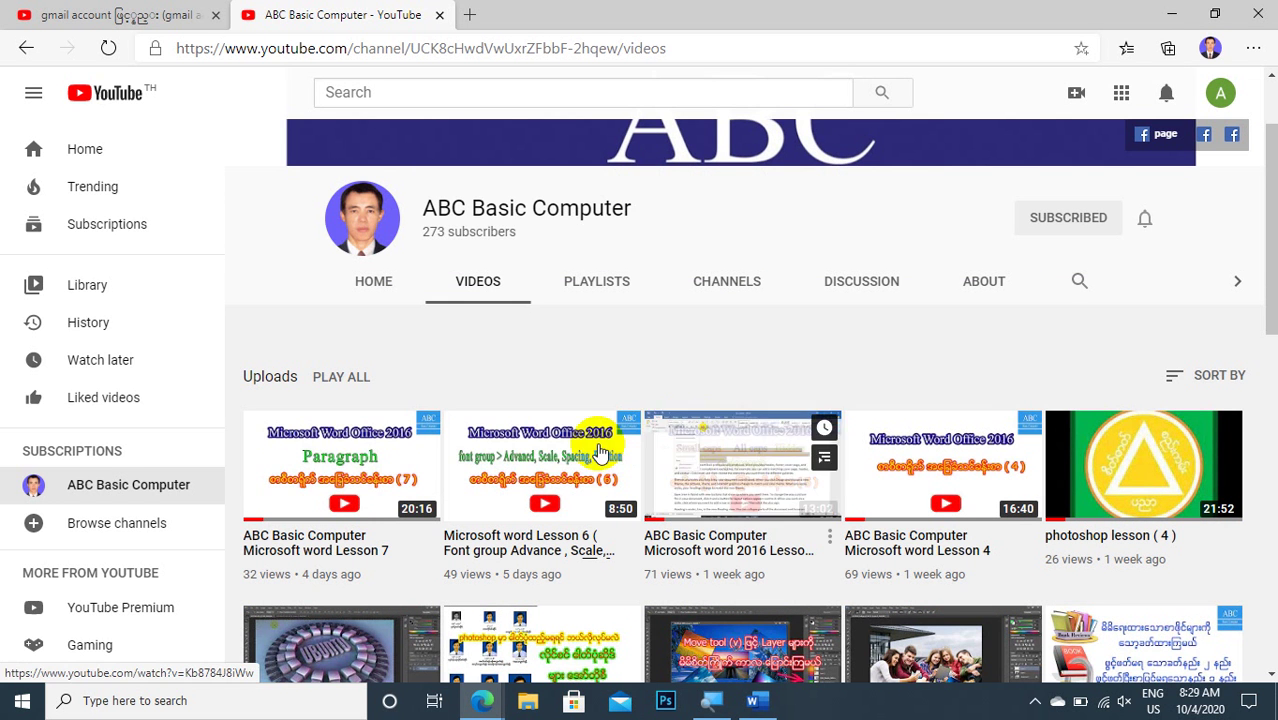
{"action": "scroll", "coordinate": [600, 450], "scroll_direction": "down", "scroll_amount": 1}
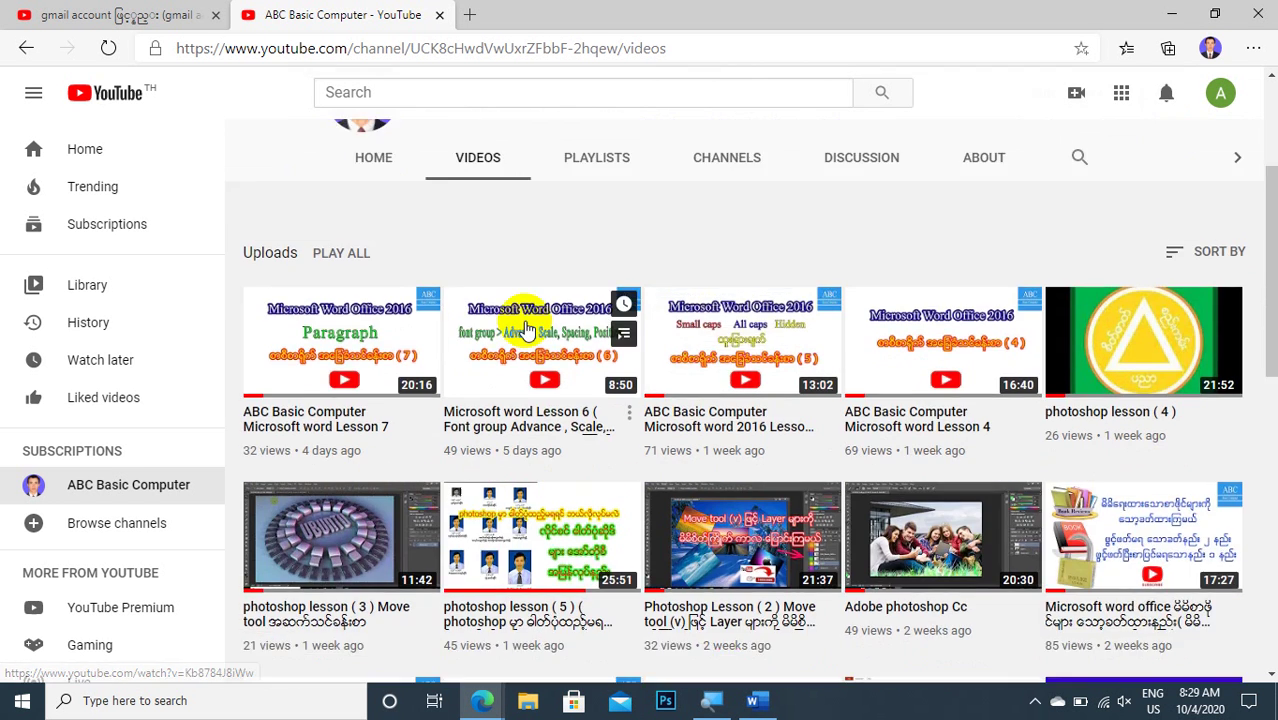
{"action": "scroll", "coordinate": [590, 250], "scroll_direction": "up", "scroll_amount": 1}
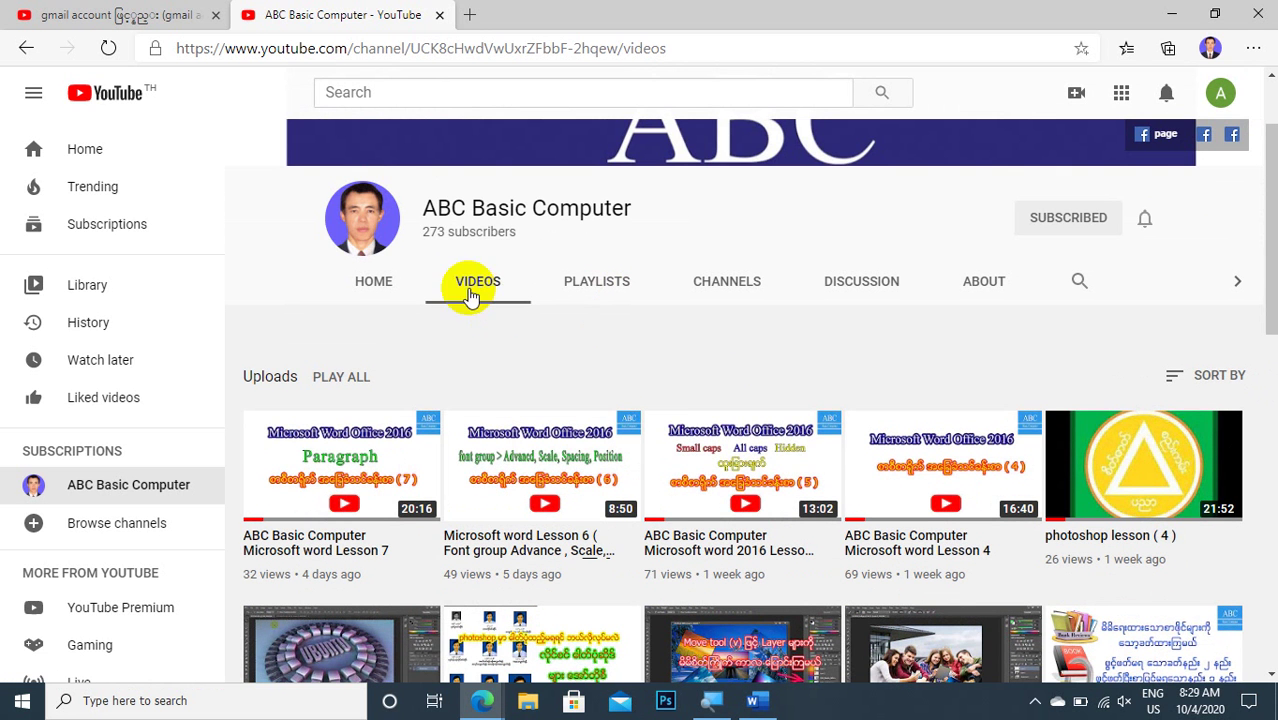
{"action": "left_click", "coordinate": [595, 282]}
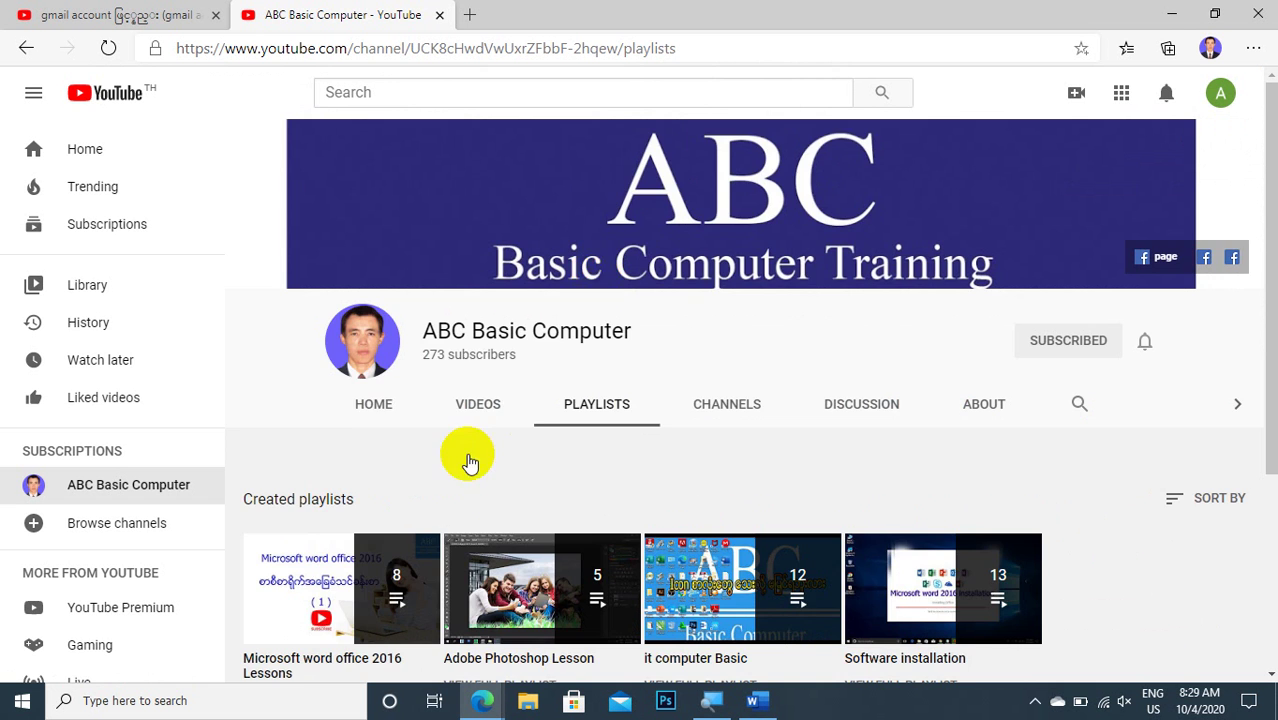
{"action": "scroll", "coordinate": [400, 420], "scroll_direction": "down", "scroll_amount": 1}
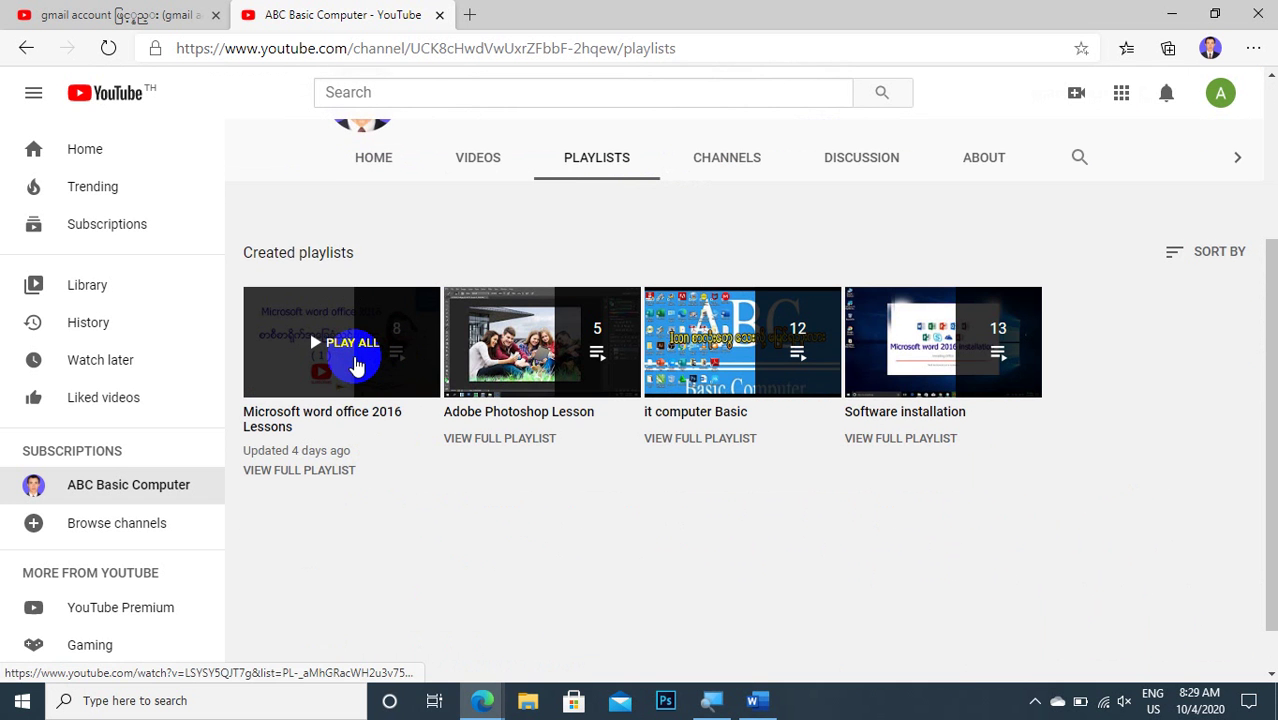
{"action": "left_click", "coordinate": [336, 355]}
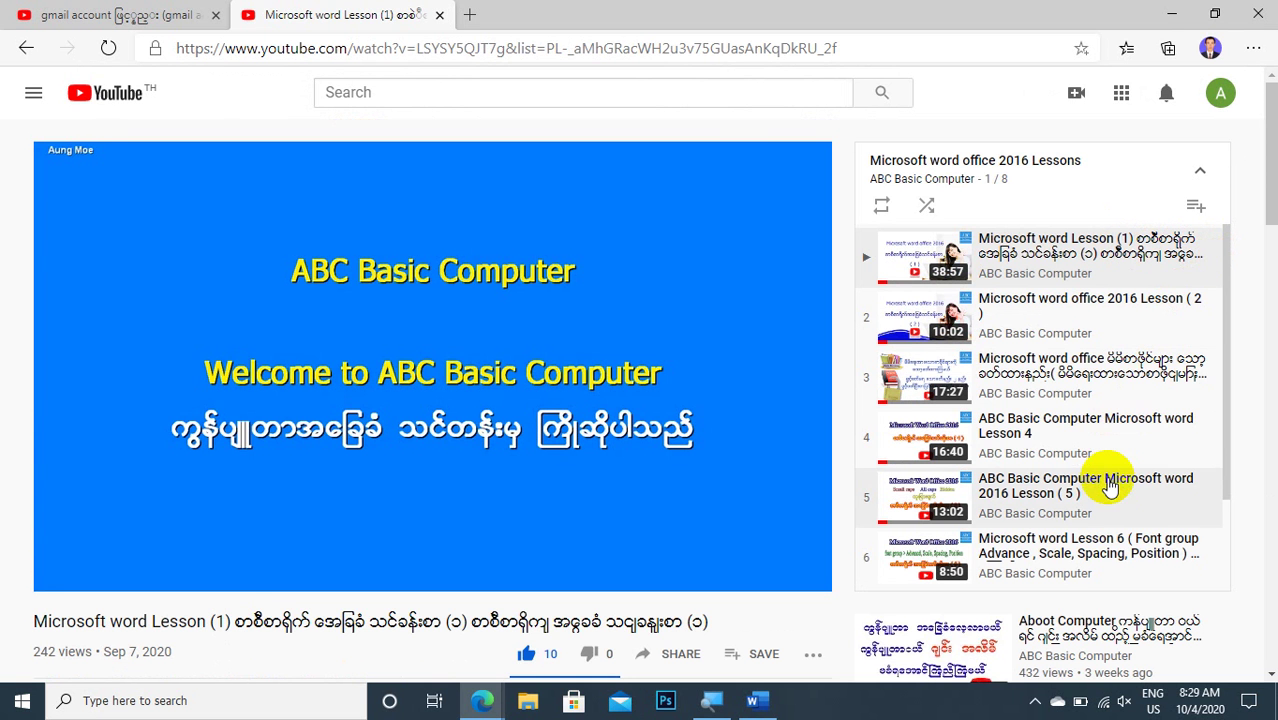
{"action": "scroll", "coordinate": [1104, 488], "scroll_direction": "down", "scroll_amount": 2}
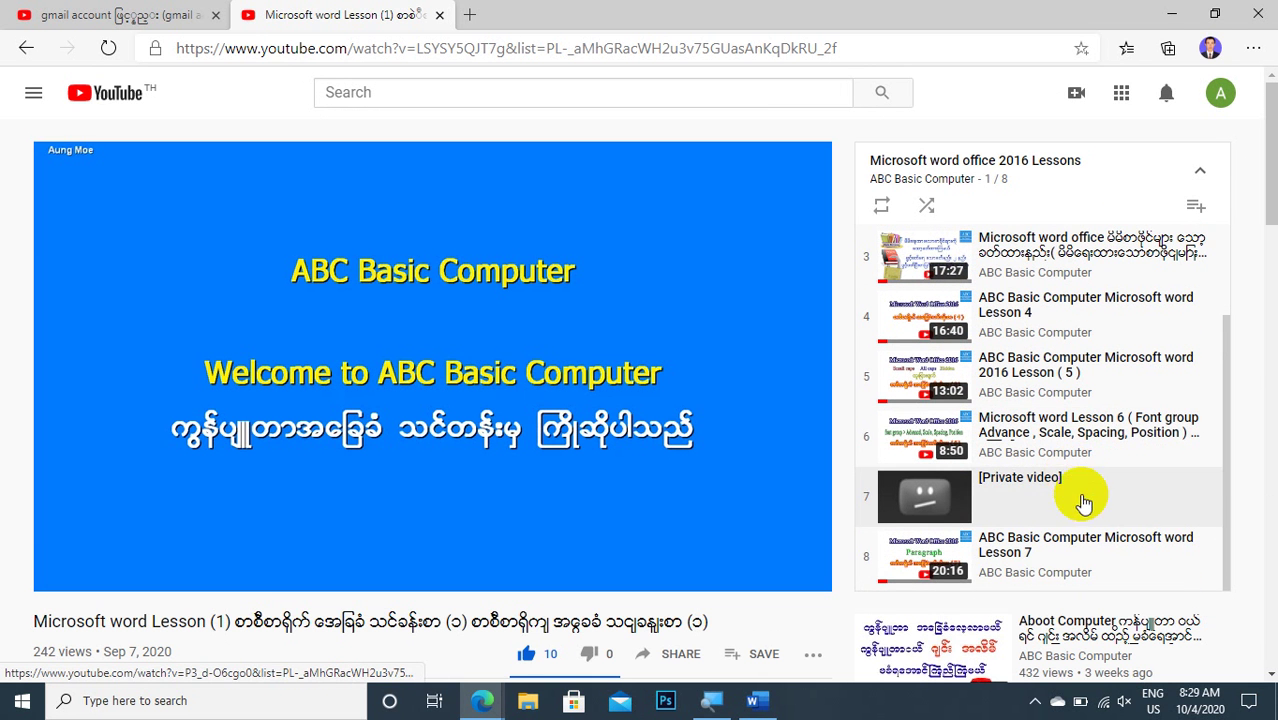
{"action": "left_click", "coordinate": [1013, 563]}
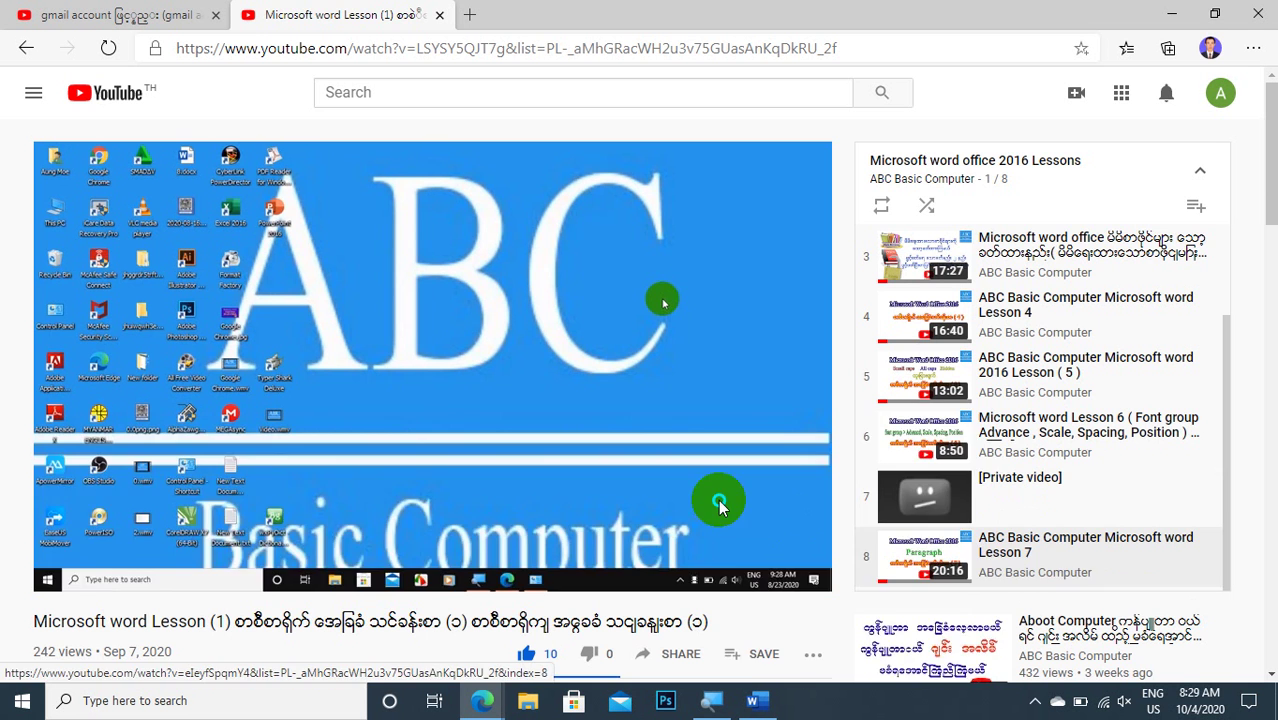
- Leave the lesson video and return to the channel's playlists page
{"action": "right_click", "coordinate": [720, 505]}
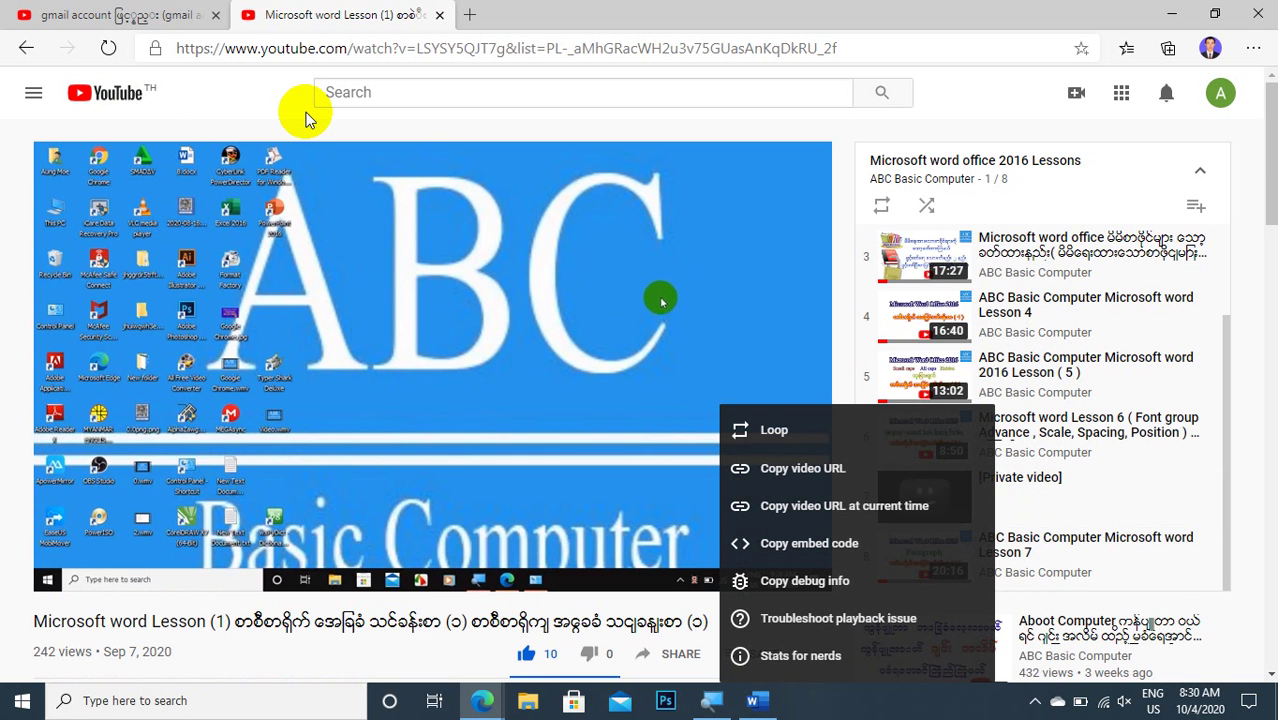
{"action": "left_click", "coordinate": [26, 48]}
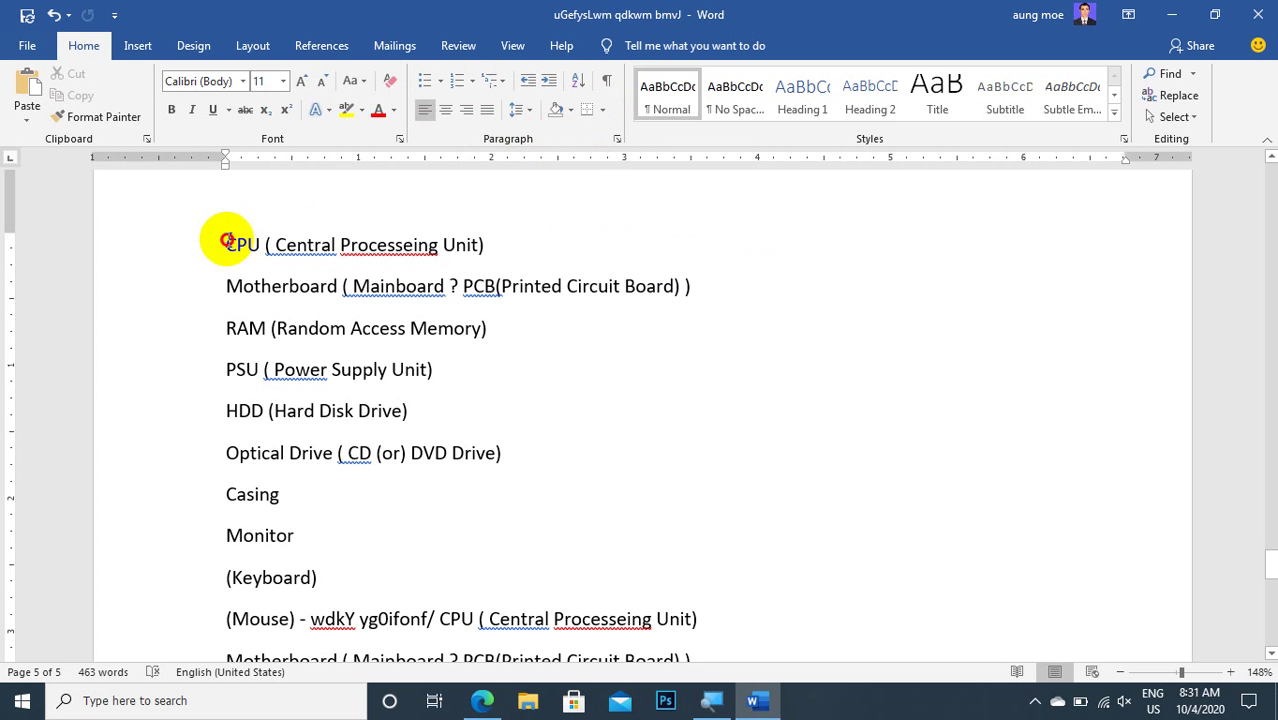
- Select the computer-part lines from CPU to the end and number them 1., 2., 3
{"action": "left_click_drag", "start_coordinate": [228, 242], "coordinate": [680, 645]}
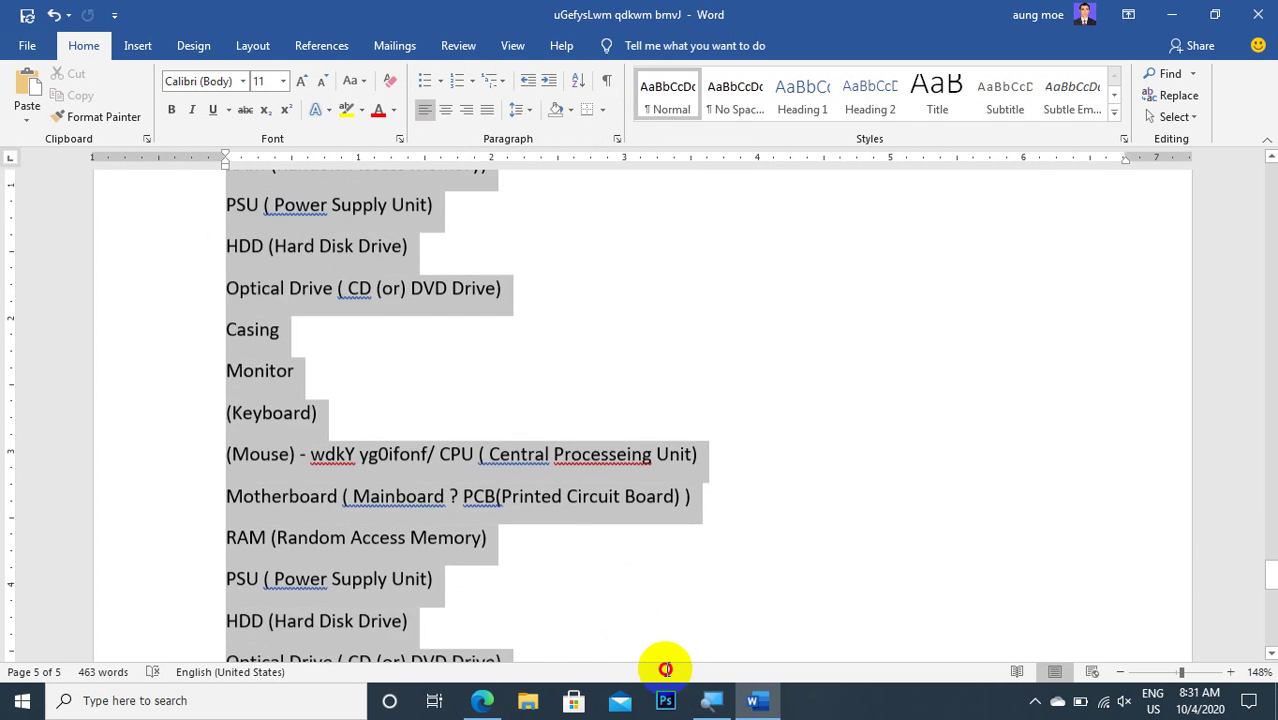
{"action": "left_click_drag", "start_coordinate": [680, 645], "coordinate": [602, 560]}
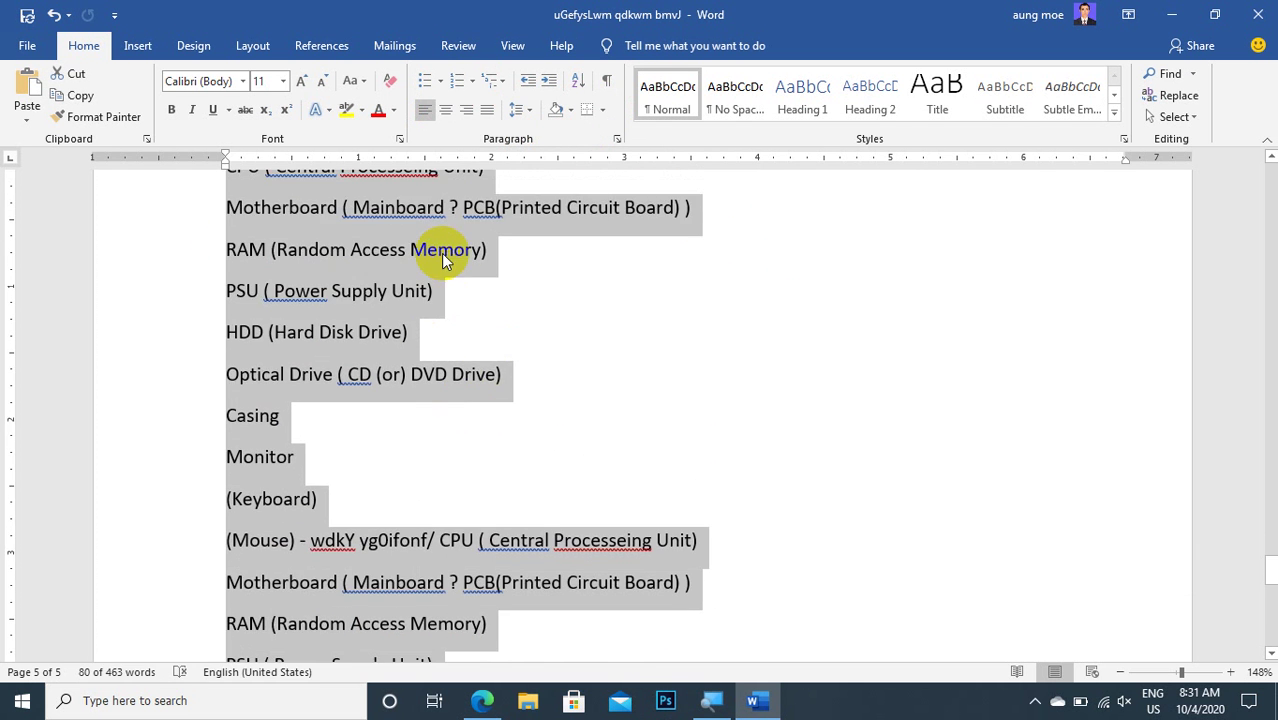
{"action": "scroll", "coordinate": [470, 200], "scroll_direction": "up", "scroll_amount": 3}
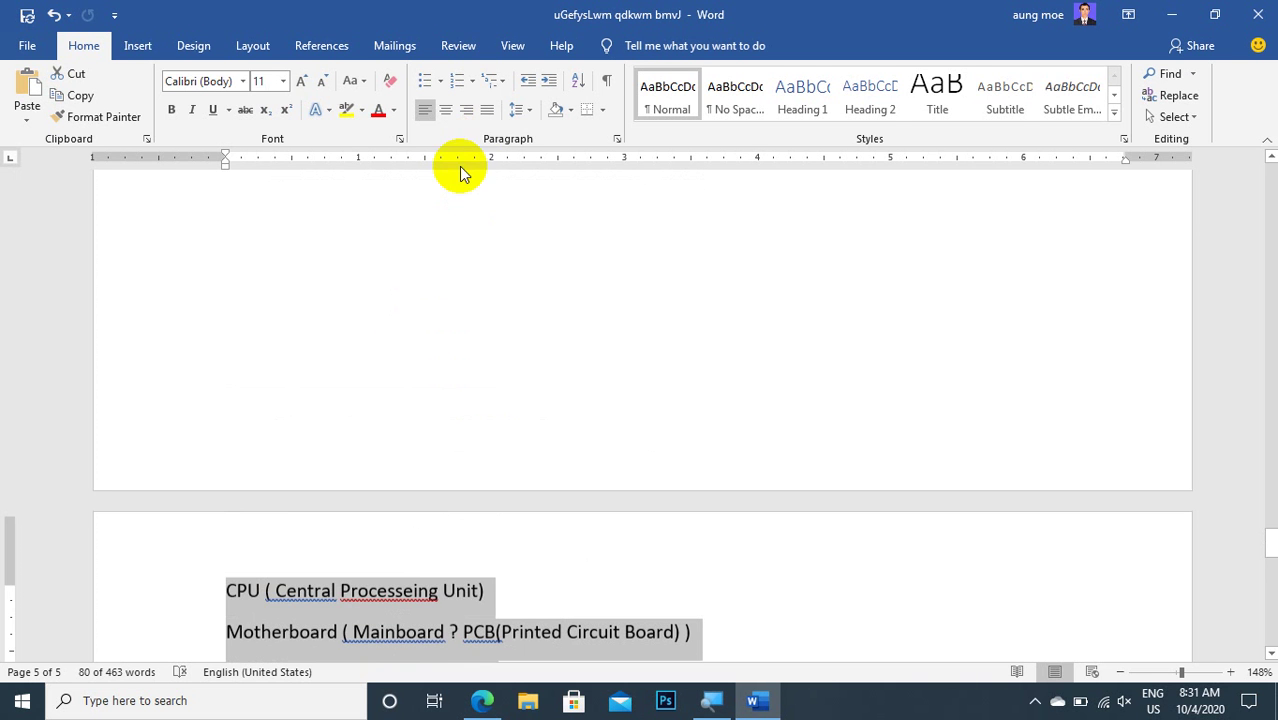
{"action": "scroll", "coordinate": [495, 220], "scroll_direction": "down", "scroll_amount": 1}
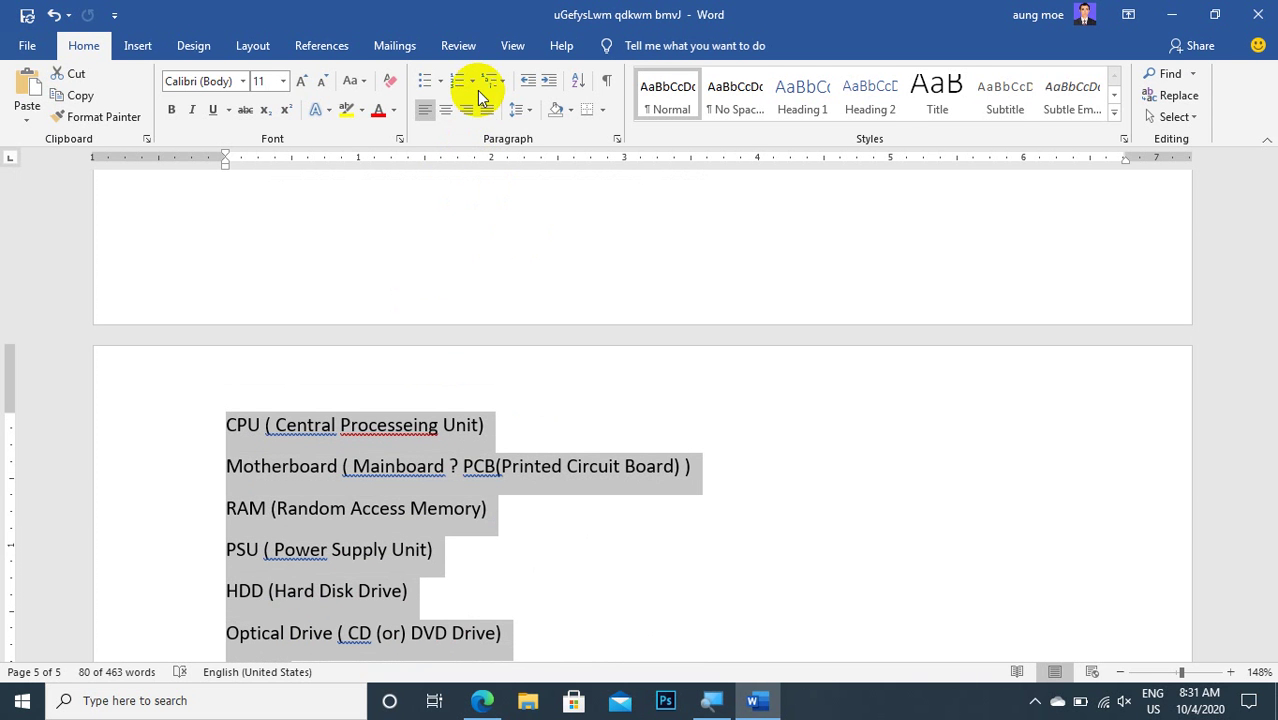
{"action": "scroll", "coordinate": [477, 90], "scroll_direction": "down", "scroll_amount": 2}
{"action": "scroll", "coordinate": [110, 40], "scroll_direction": "down", "scroll_amount": 1}
{"action": "left_click", "coordinate": [86, 46]}
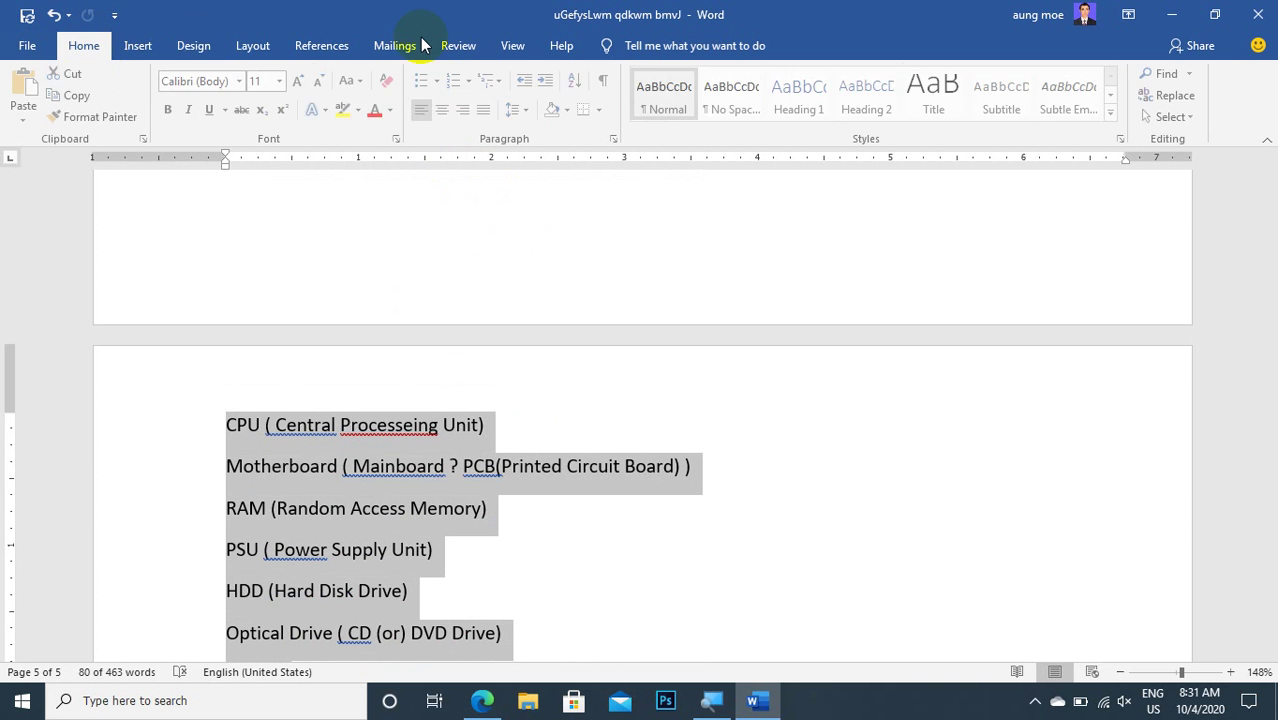
{"action": "scroll", "coordinate": [445, 222], "scroll_direction": "down", "scroll_amount": 1}
{"action": "scroll", "coordinate": [445, 222], "scroll_direction": "down", "scroll_amount": 1}
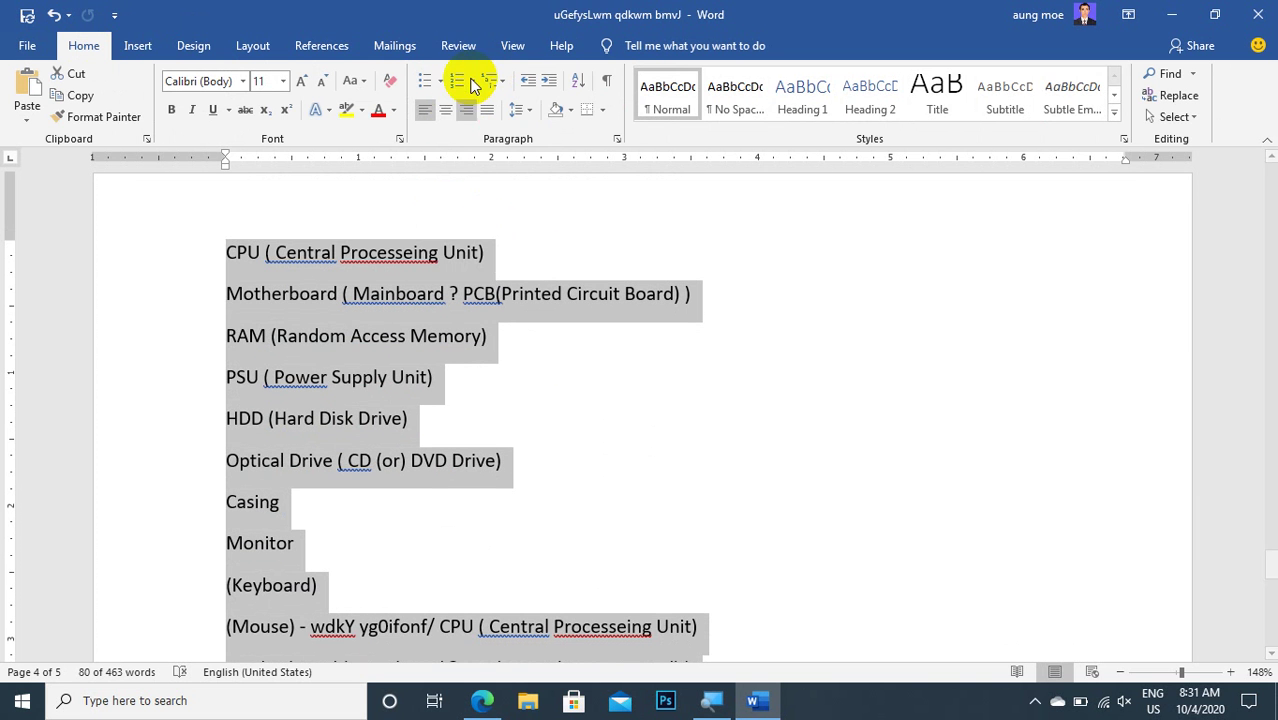
{"action": "left_click", "coordinate": [473, 84]}
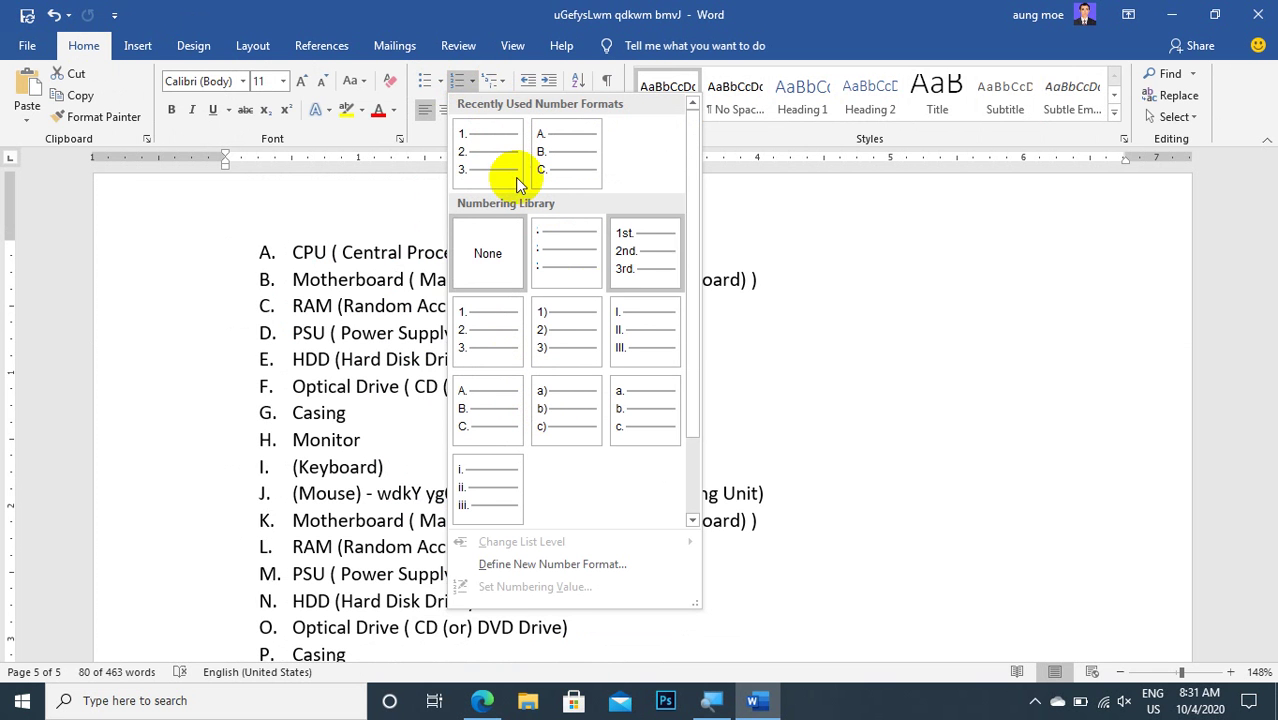
{"action": "left_click", "coordinate": [489, 332]}
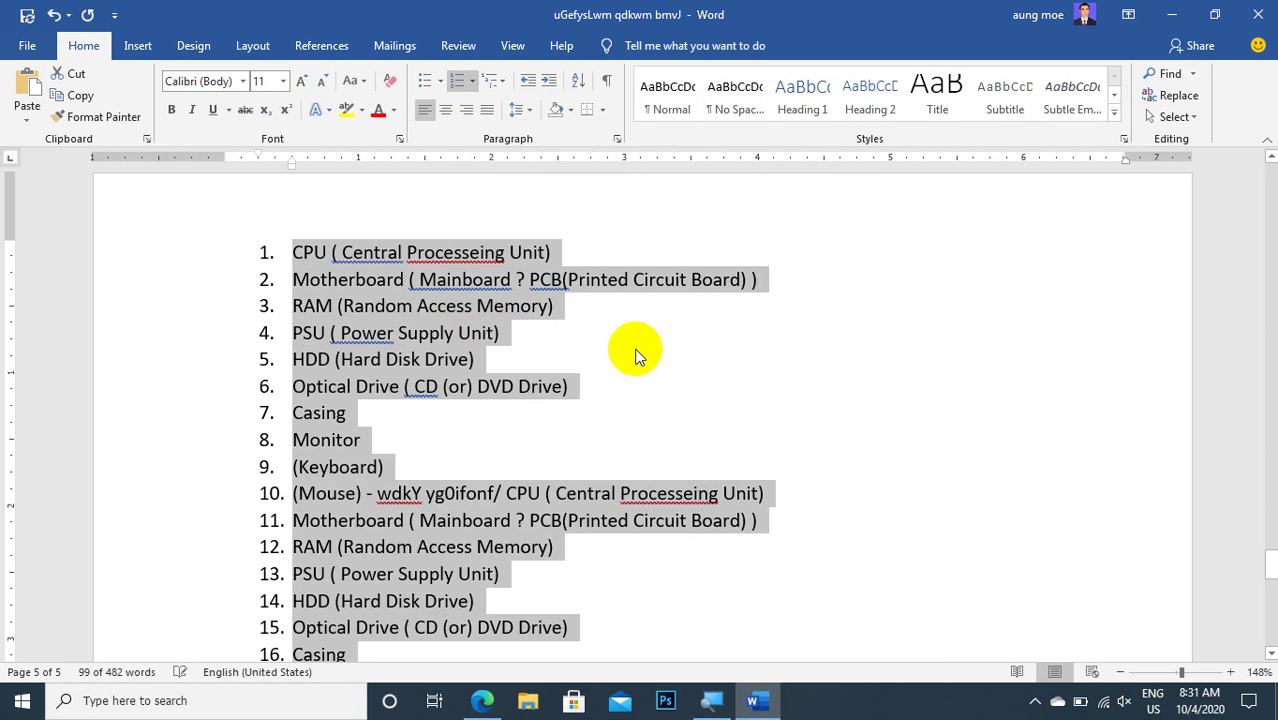
- Give Motherboard, RAM and PSU pointing-hand bullets and indent them two levels under CPU
{"action": "left_click", "coordinate": [318, 278]}
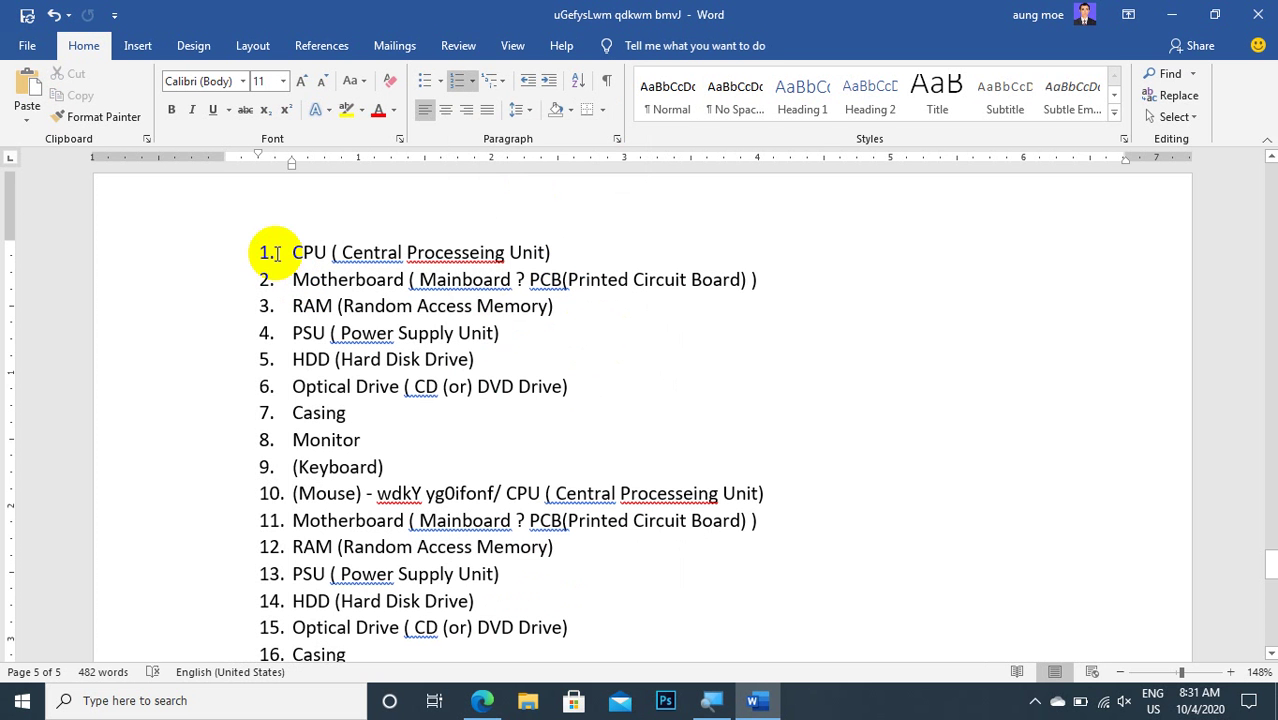
{"action": "left_click_drag", "start_coordinate": [290, 252], "coordinate": [551, 240]}
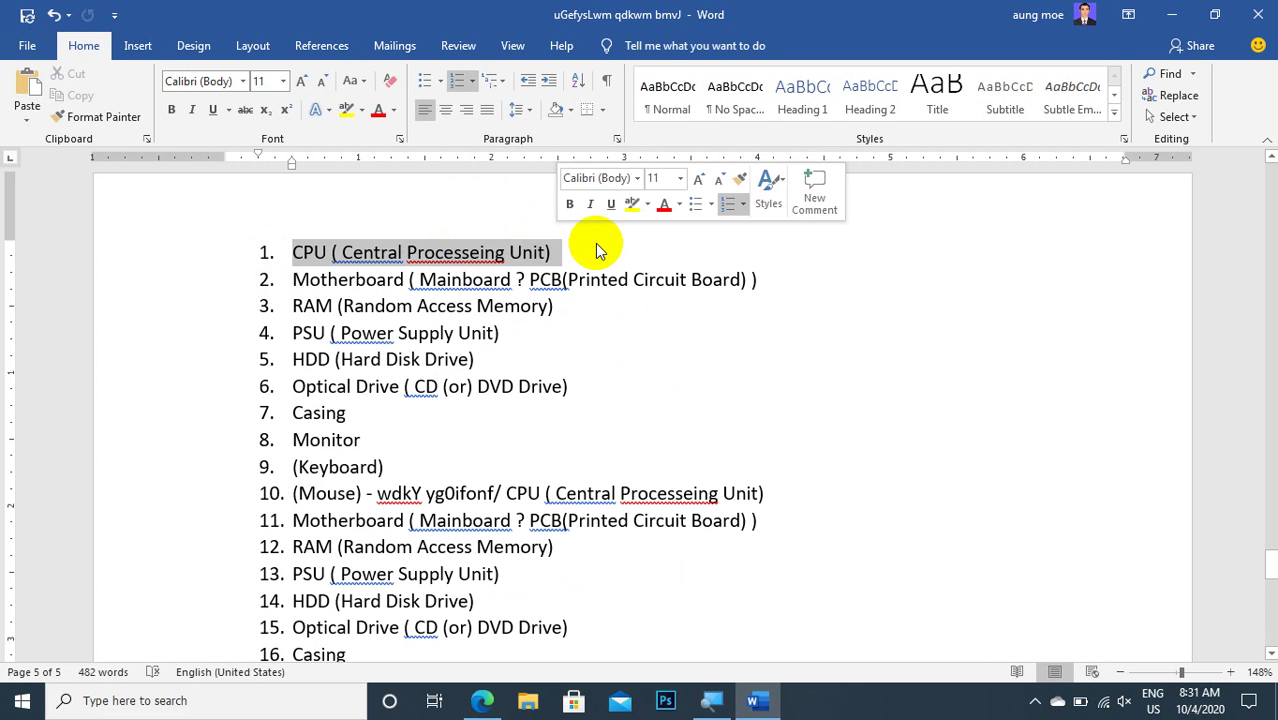
{"action": "left_click", "coordinate": [293, 279]}
{"action": "left_click_drag", "start_coordinate": [289, 278], "coordinate": [527, 330]}
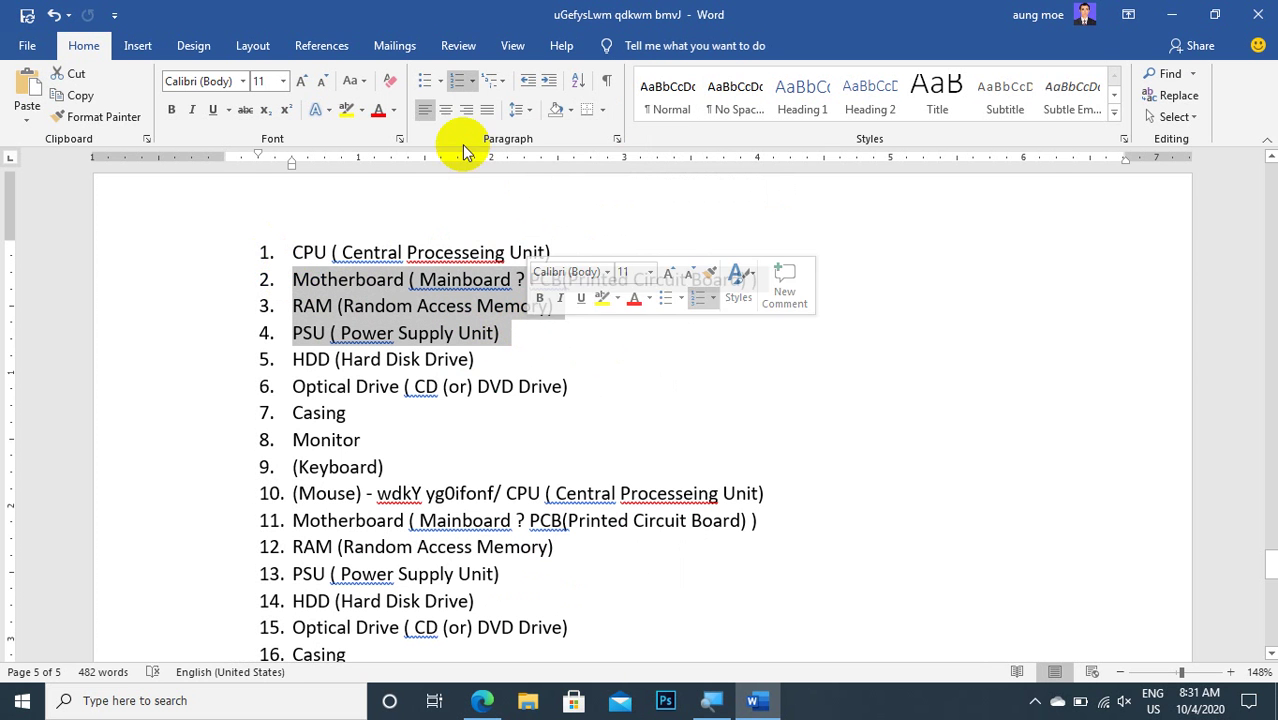
{"action": "left_click", "coordinate": [441, 82]}
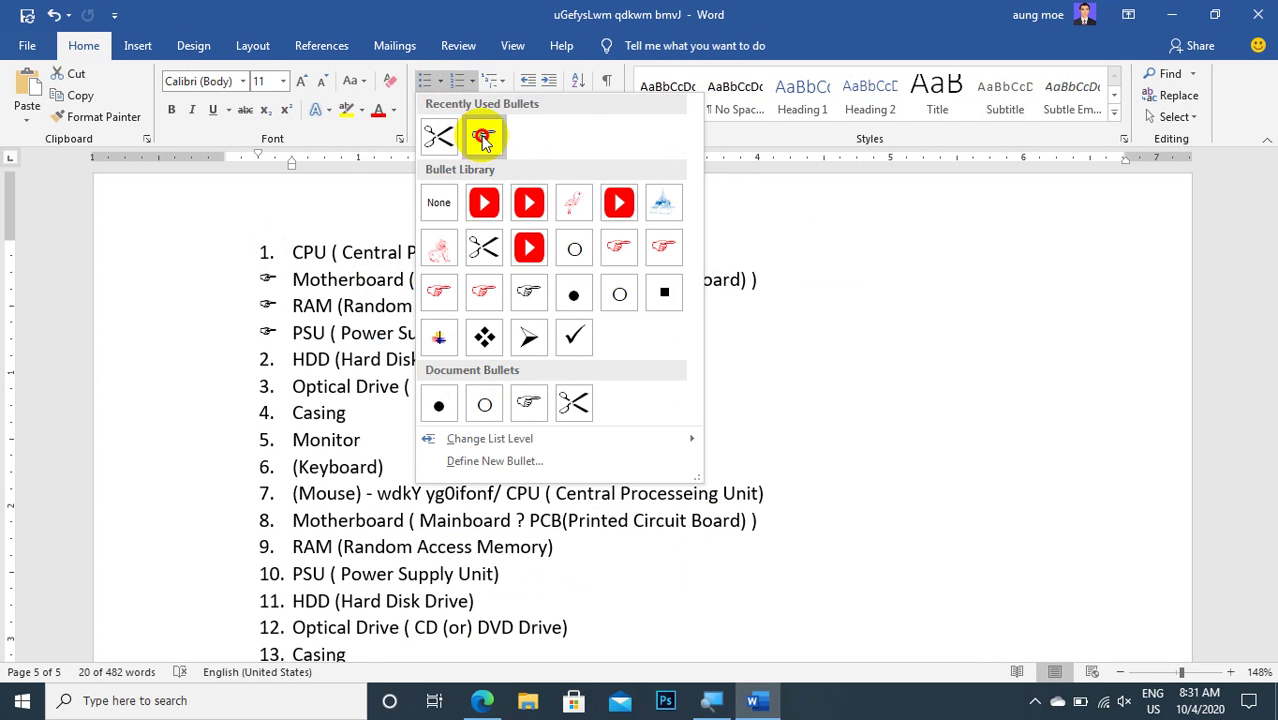
{"action": "left_click", "coordinate": [483, 138]}
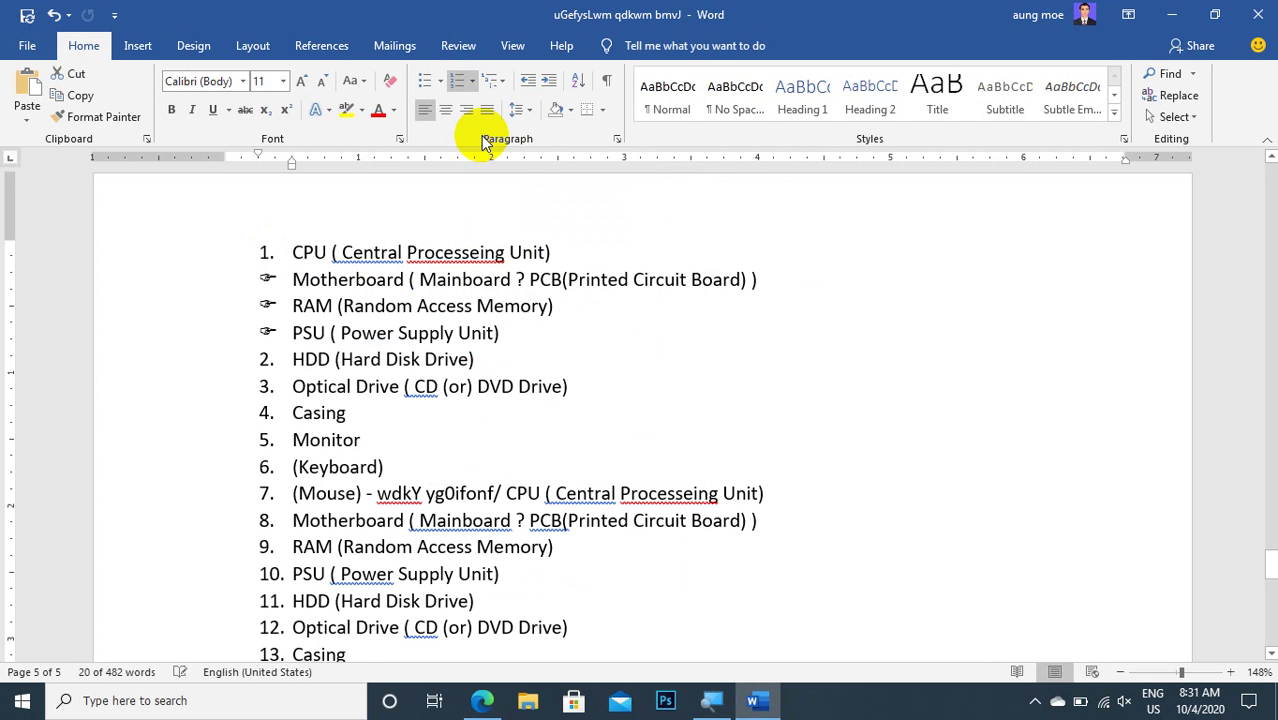
{"action": "left_click", "coordinate": [548, 84]}
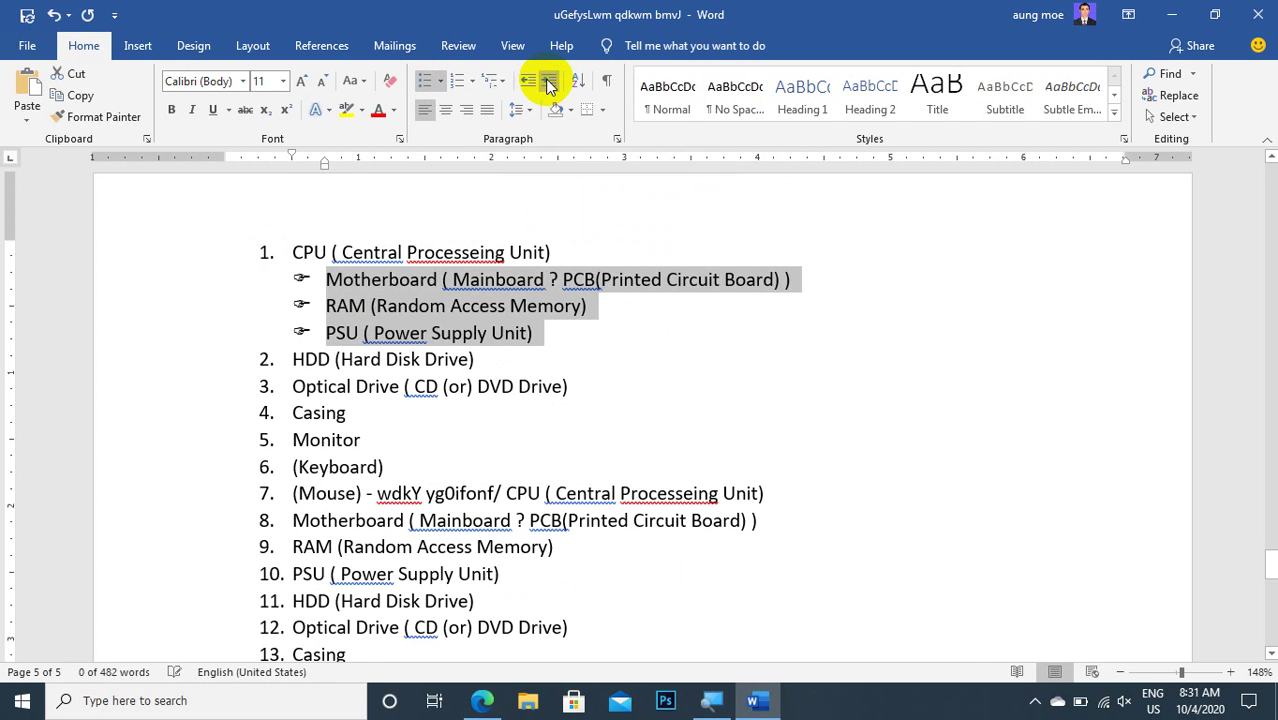
{"action": "left_click", "coordinate": [548, 84]}
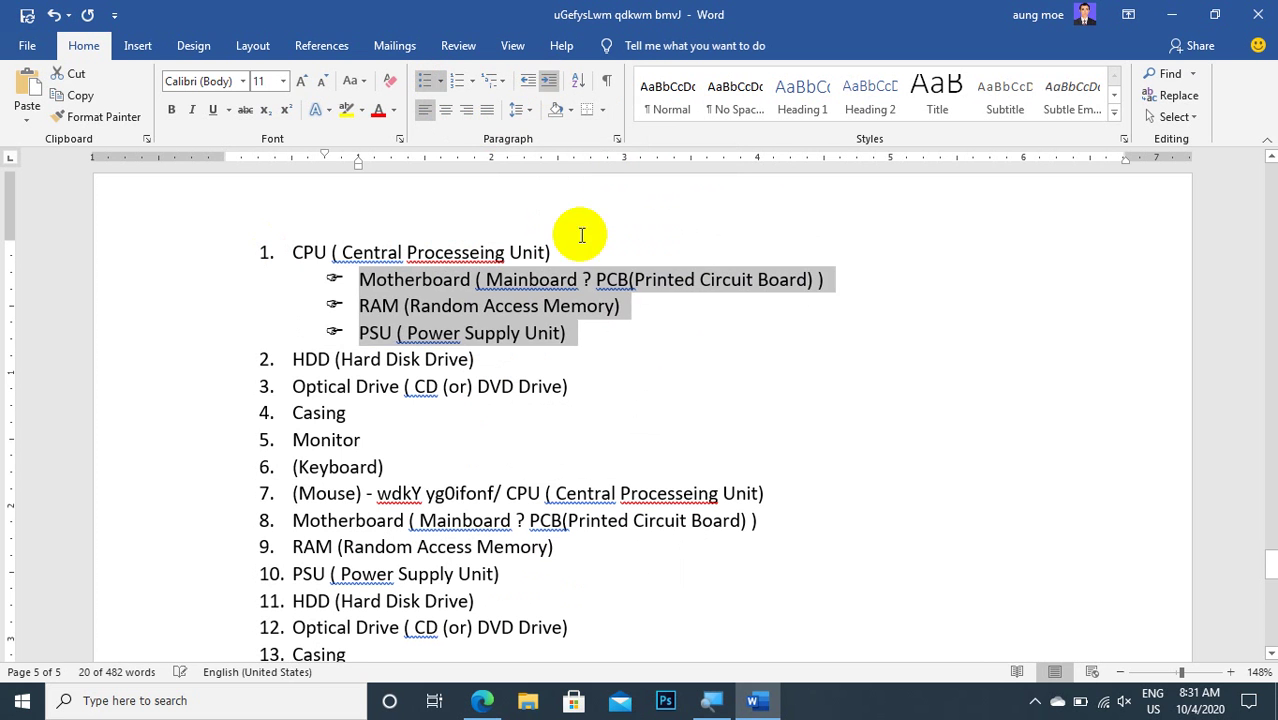
{"action": "left_click", "coordinate": [318, 358]}
- Give Optical Drive through Keyboard scissors bullets, indented two levels under HDD
{"action": "left_click_drag", "start_coordinate": [290, 360], "coordinate": [476, 361]}
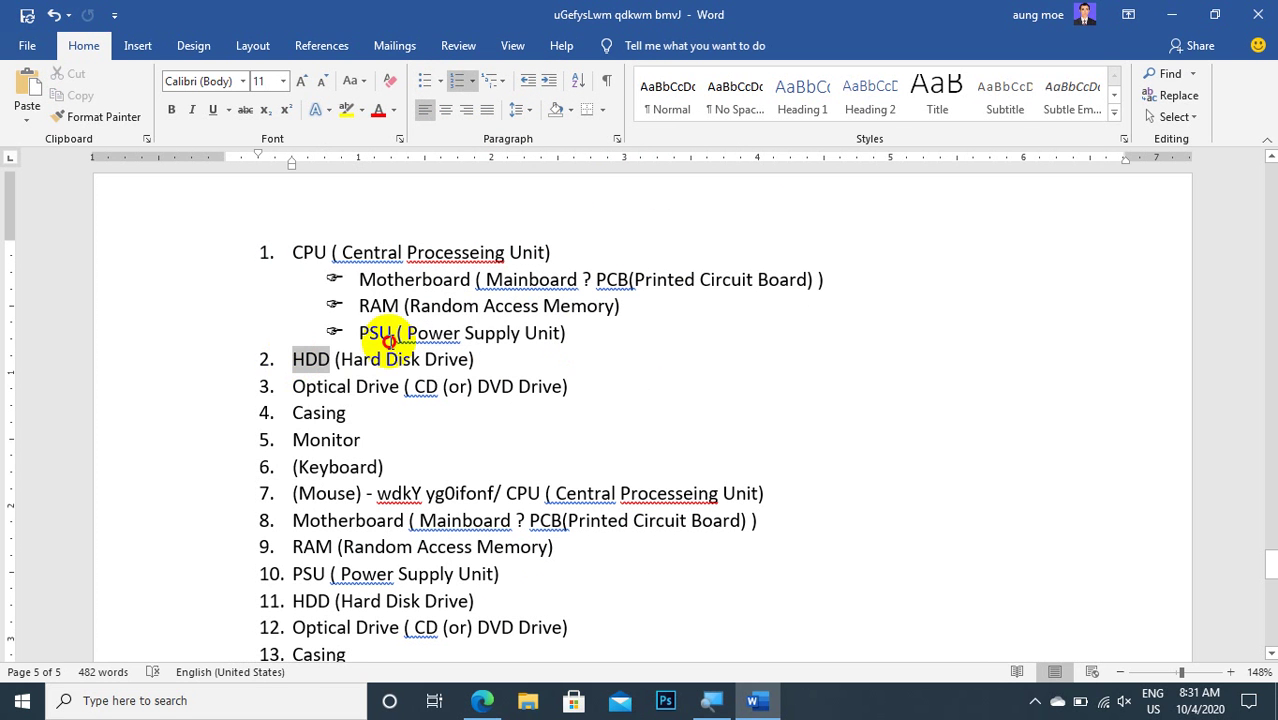
{"action": "left_click", "coordinate": [291, 358]}
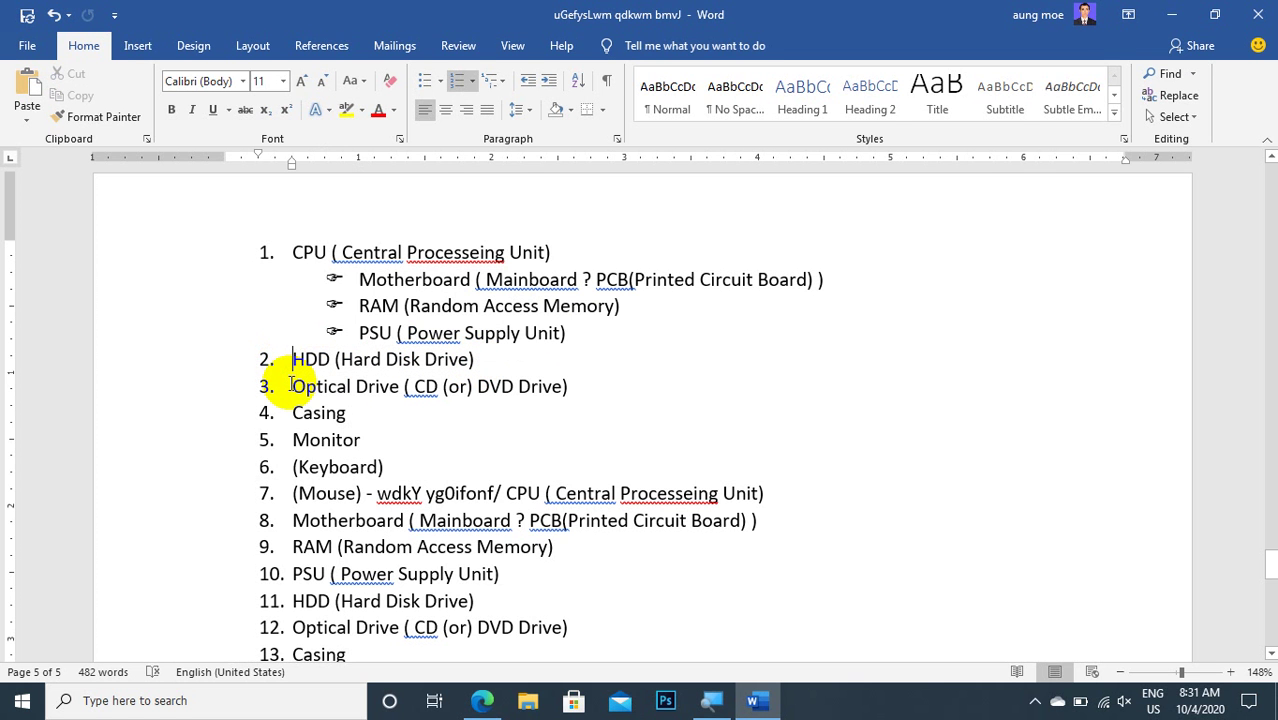
{"action": "left_click_drag", "start_coordinate": [291, 386], "coordinate": [415, 455]}
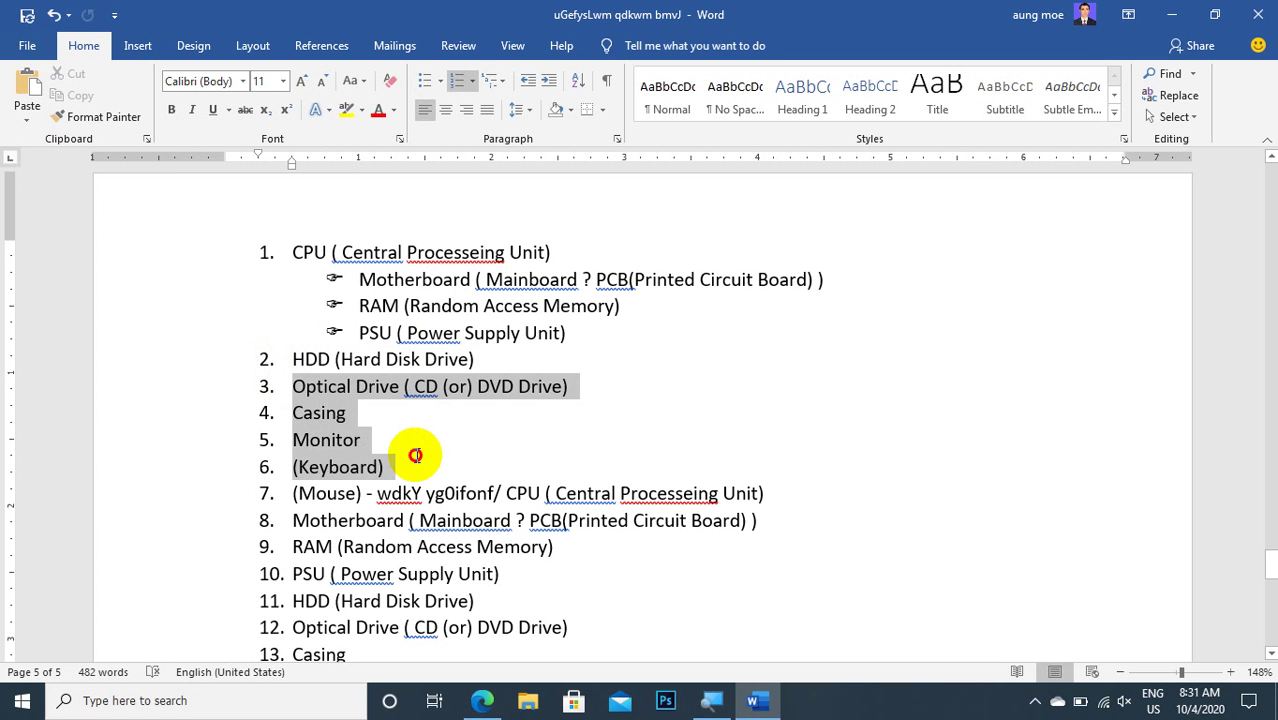
{"action": "left_click", "coordinate": [443, 82]}
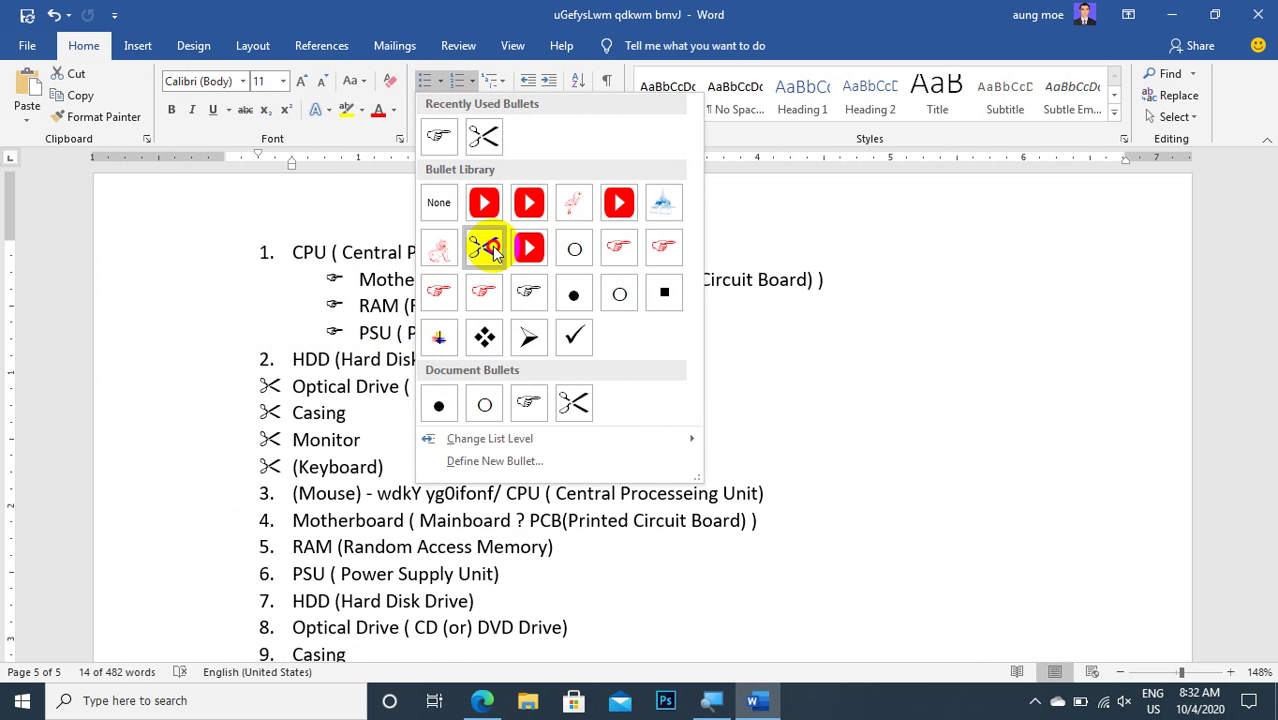
{"action": "left_click", "coordinate": [484, 248]}
{"action": "left_click", "coordinate": [550, 81]}
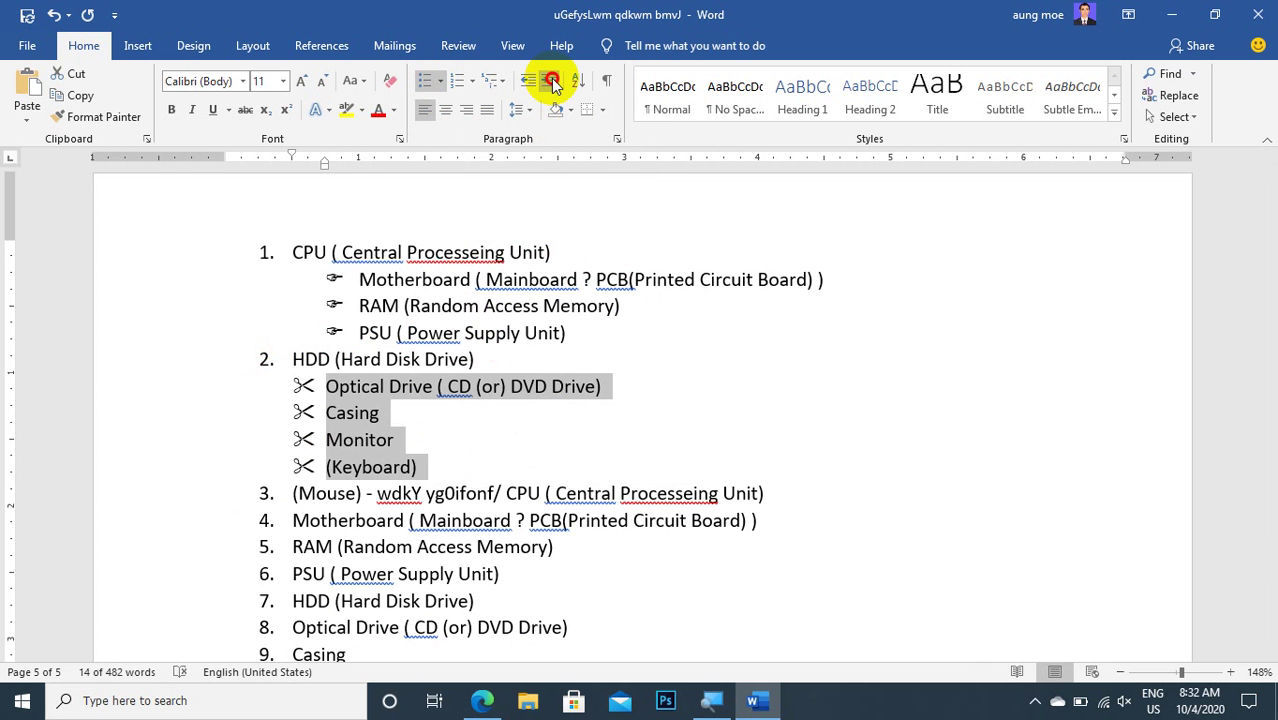
{"action": "left_click", "coordinate": [552, 81]}
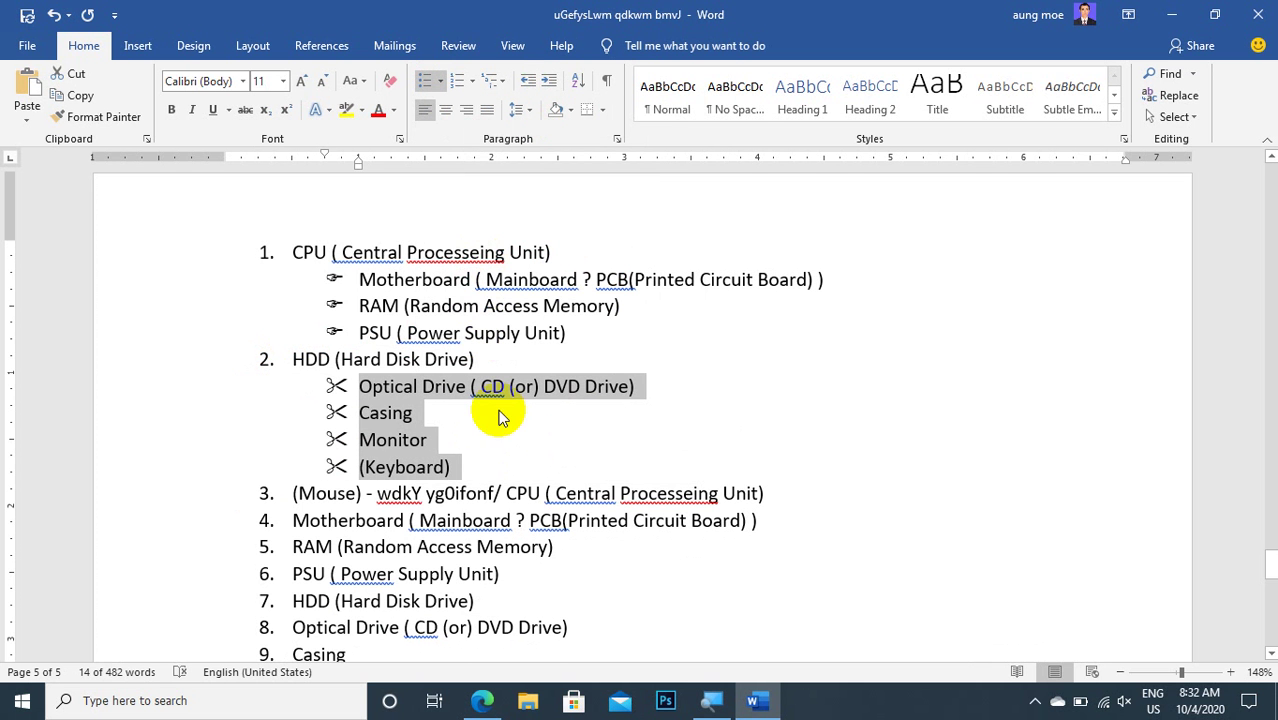
{"action": "left_click", "coordinate": [527, 428]}
{"action": "scroll", "coordinate": [528, 428], "scroll_direction": "down", "scroll_amount": 3}
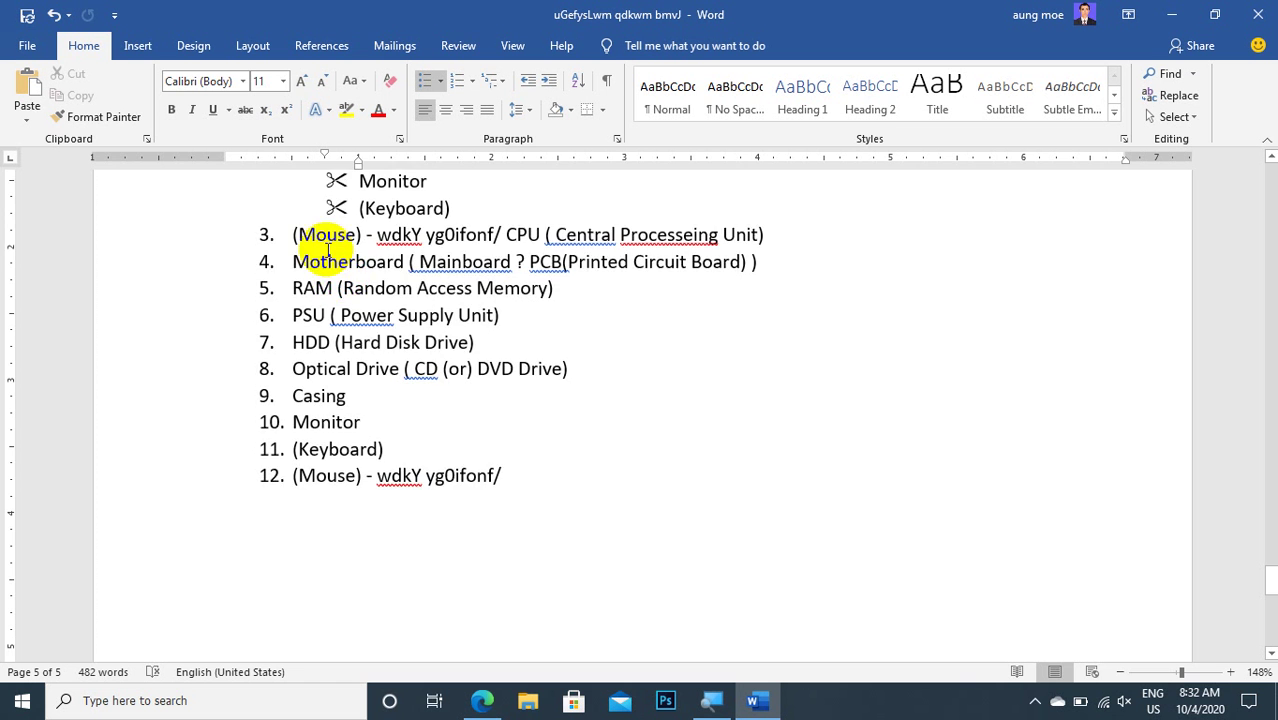
{"action": "scroll", "coordinate": [322, 234], "scroll_direction": "up", "scroll_amount": 2}
{"action": "scroll", "coordinate": [305, 285], "scroll_direction": "up", "scroll_amount": 1}
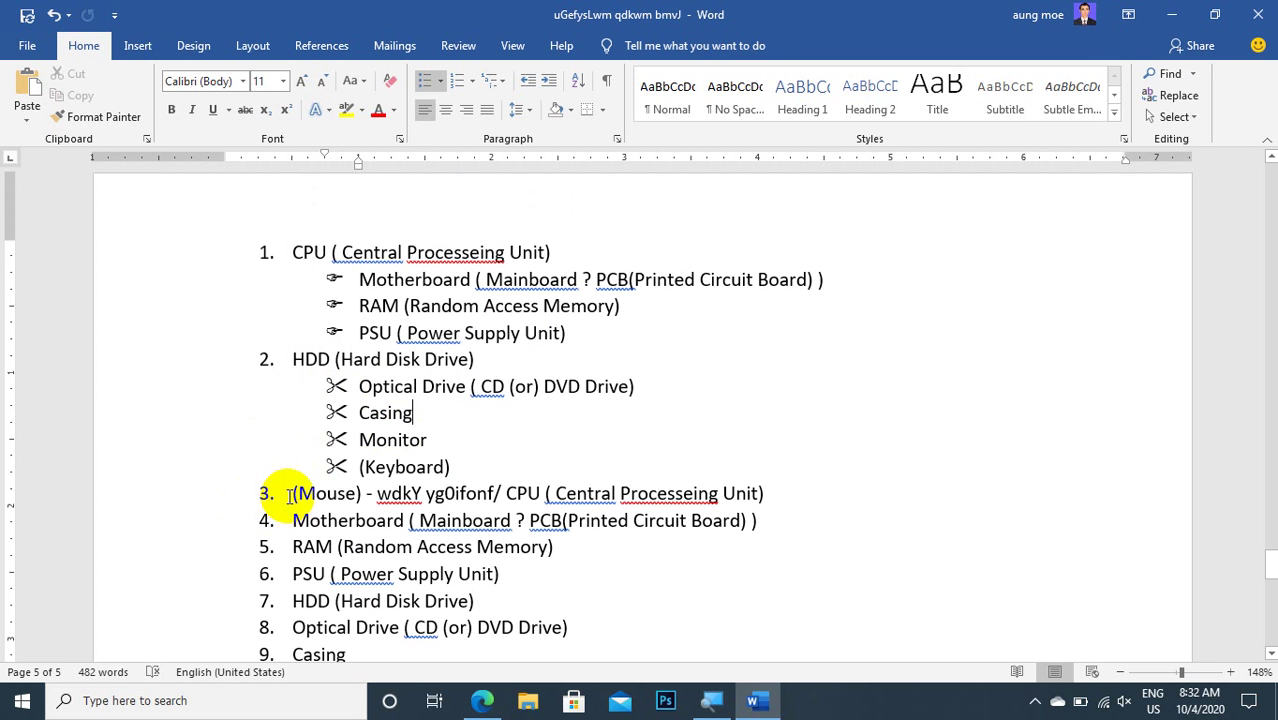
- Use Set Numbering Value to restart the list from (Mouse) at 1 instead of 3
{"action": "left_click_drag", "start_coordinate": [291, 494], "coordinate": [606, 643]}
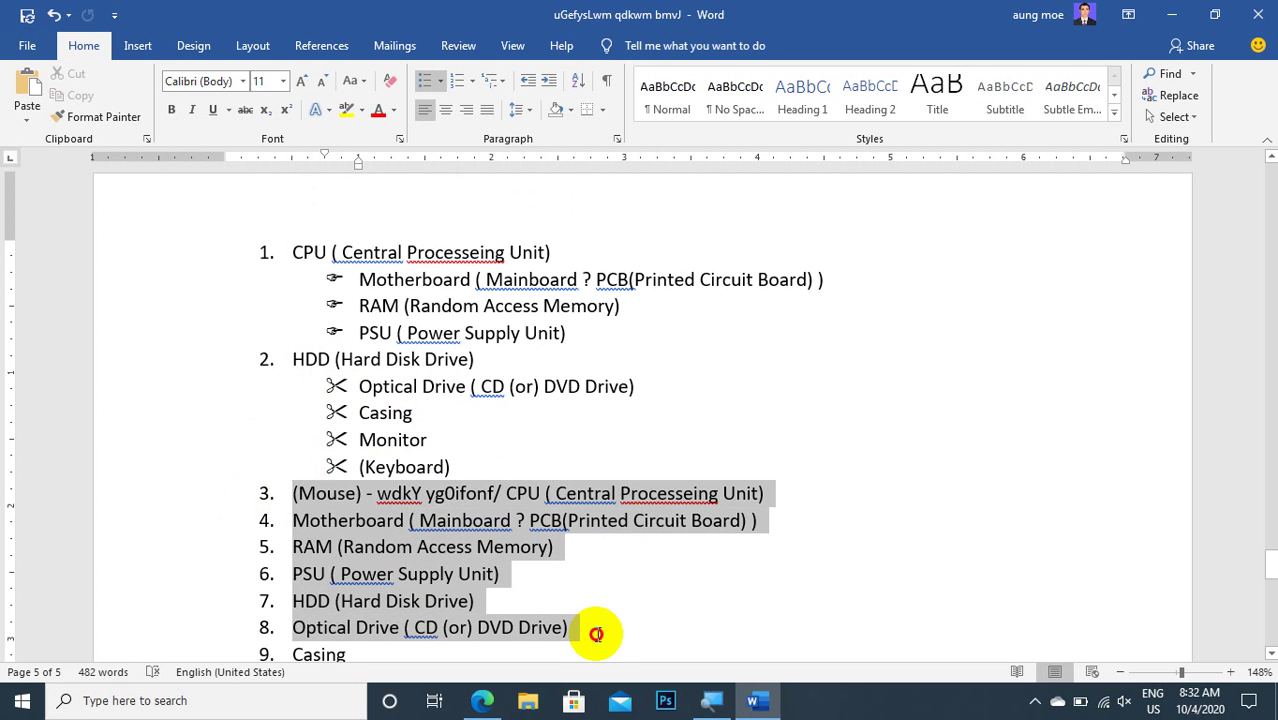
{"action": "left_click", "coordinate": [472, 84]}
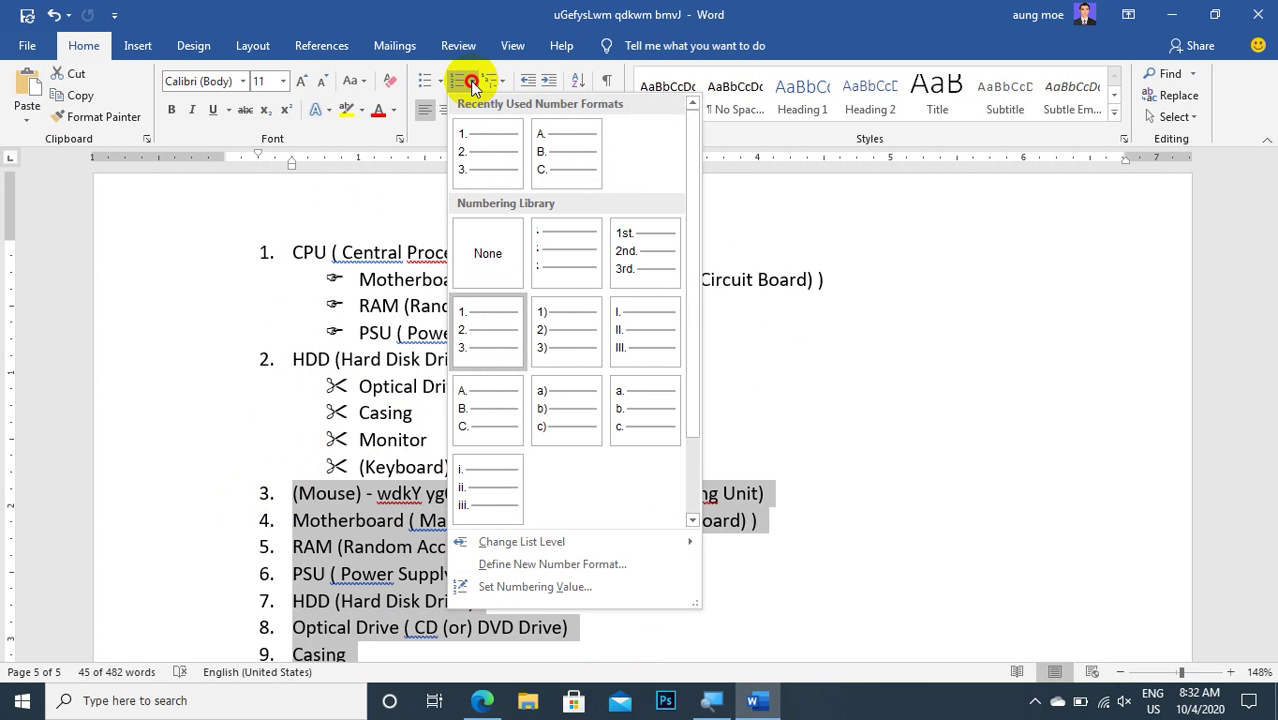
{"action": "left_click", "coordinate": [578, 588]}
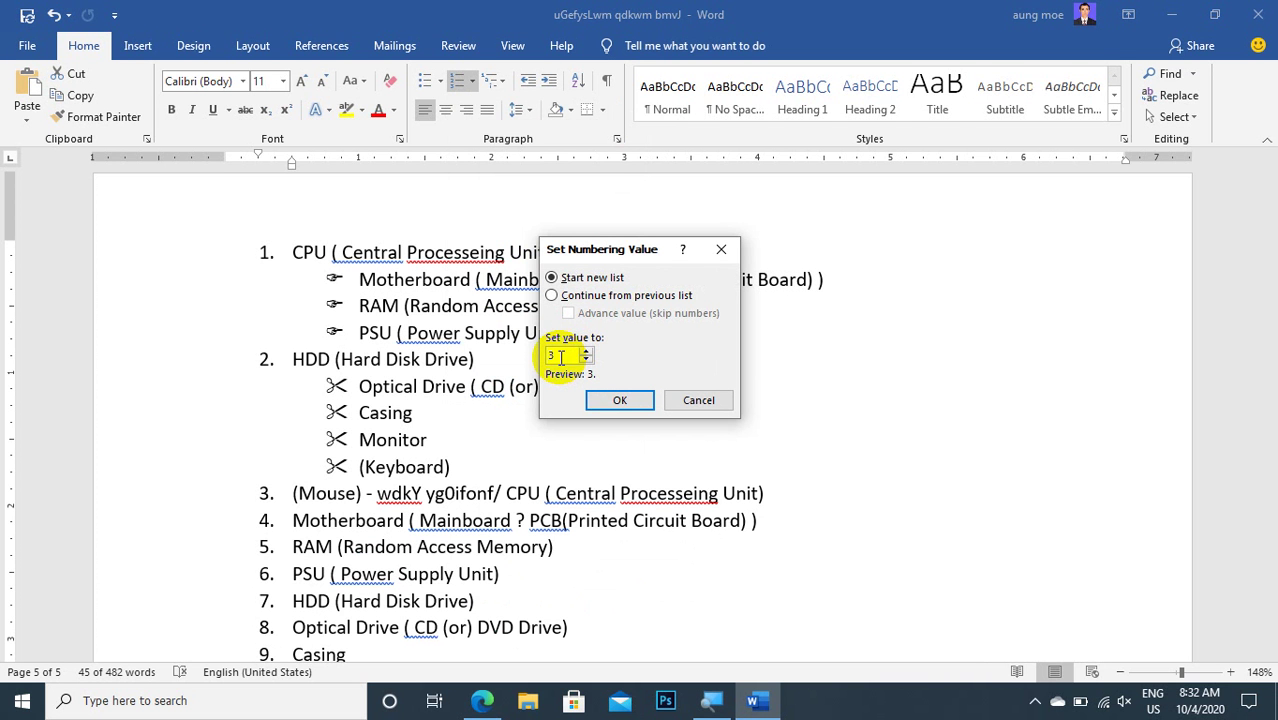
{"action": "left_click", "coordinate": [552, 356]}
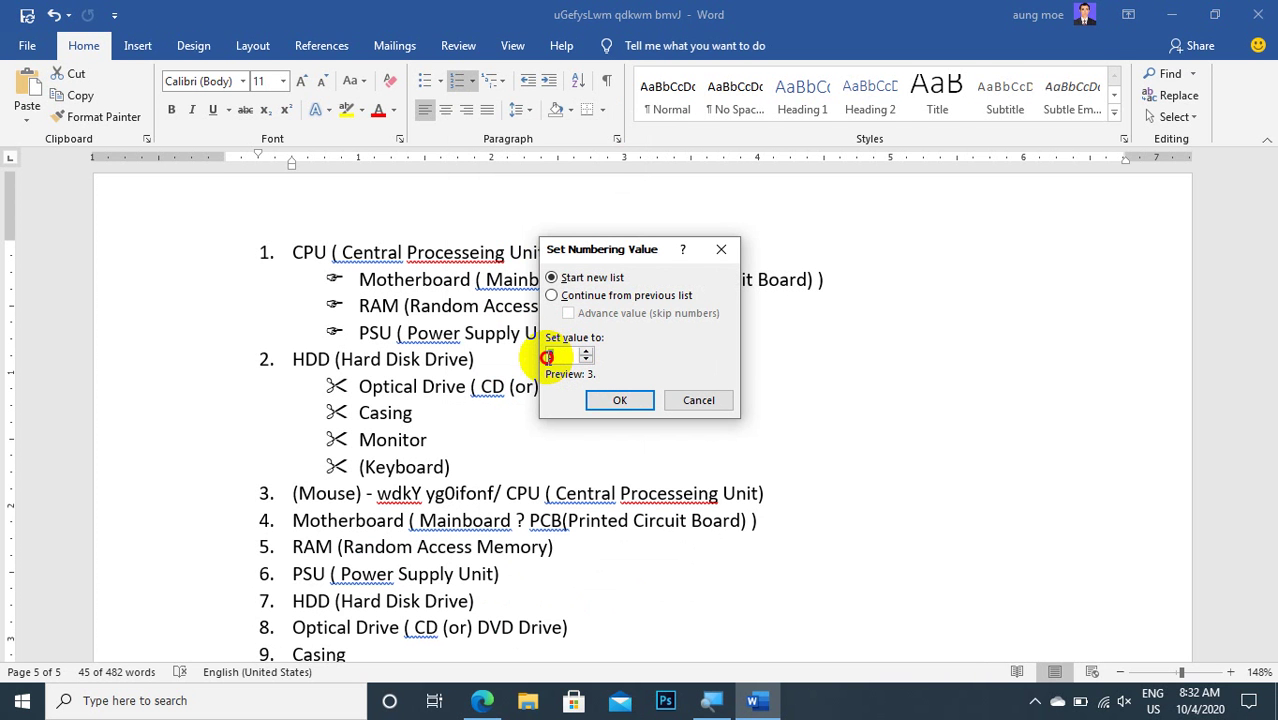
{"action": "left_click_drag", "start_coordinate": [548, 357], "coordinate": [527, 372]}
{"action": "type", "text": "1"}
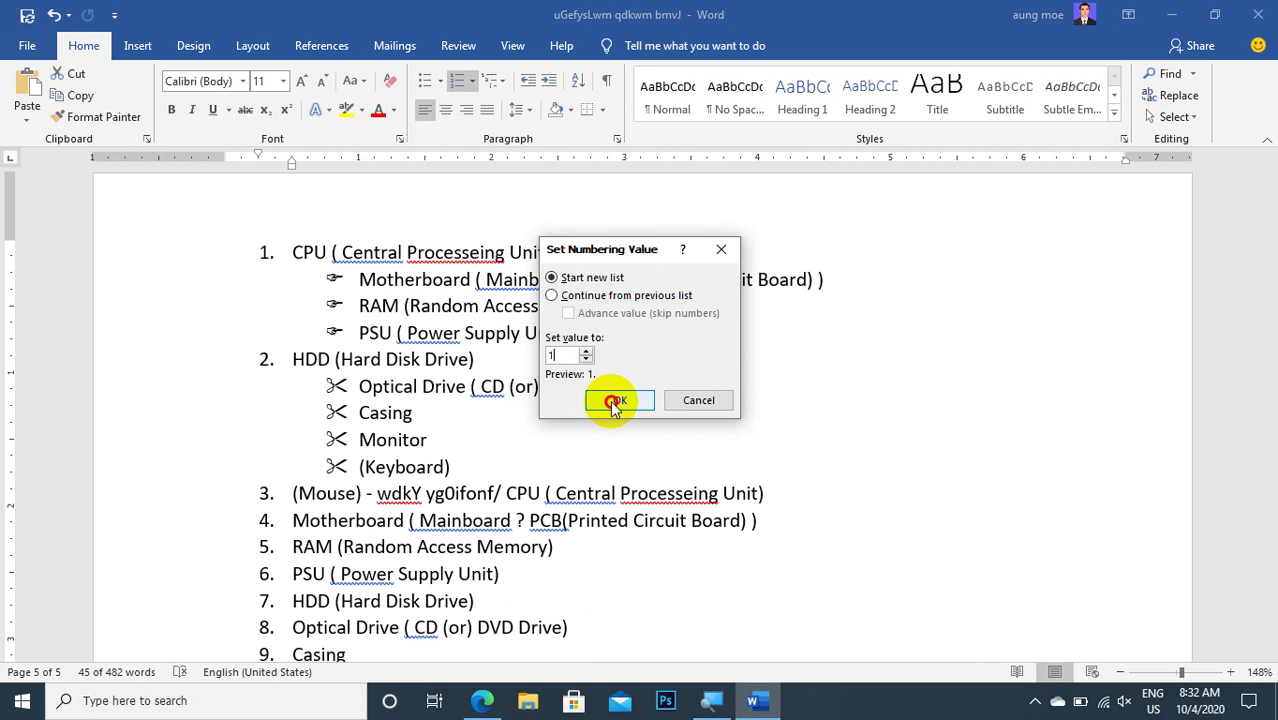
{"action": "left_click", "coordinate": [615, 401]}
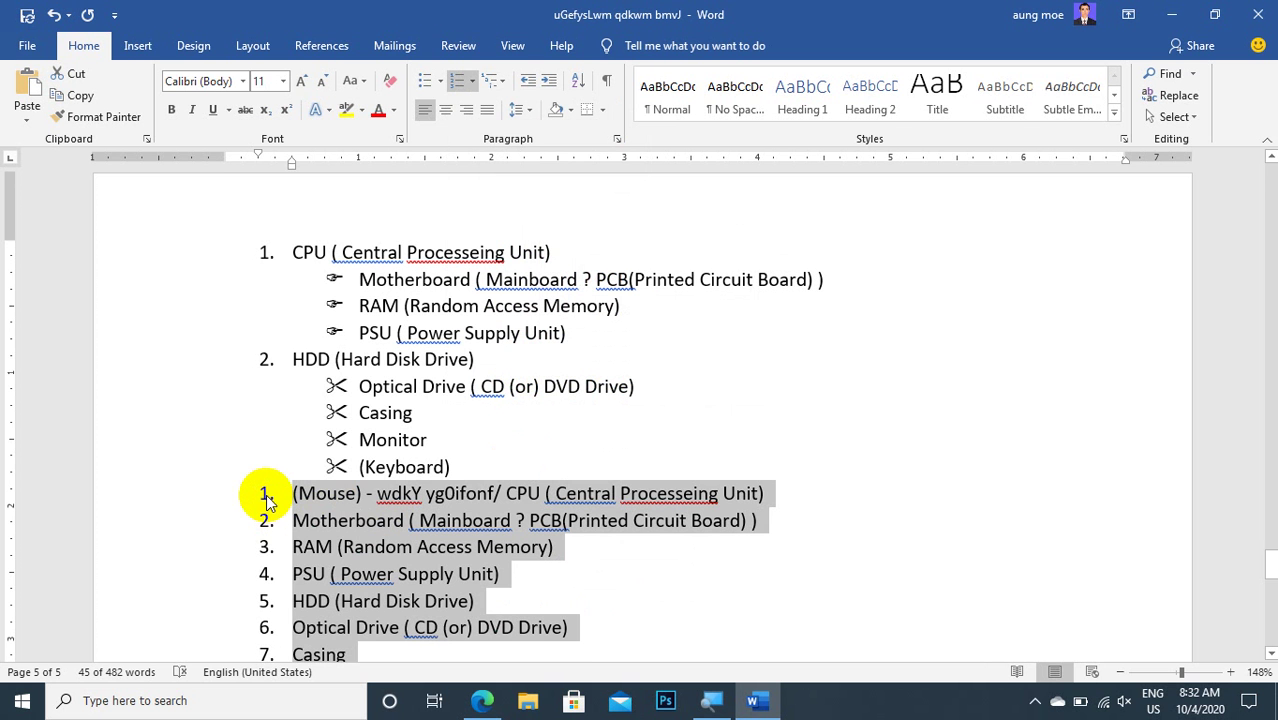
- Give the Motherboard and RAM lines ➢ arrow bullets
{"action": "left_click_drag", "start_coordinate": [292, 520], "coordinate": [445, 548]}
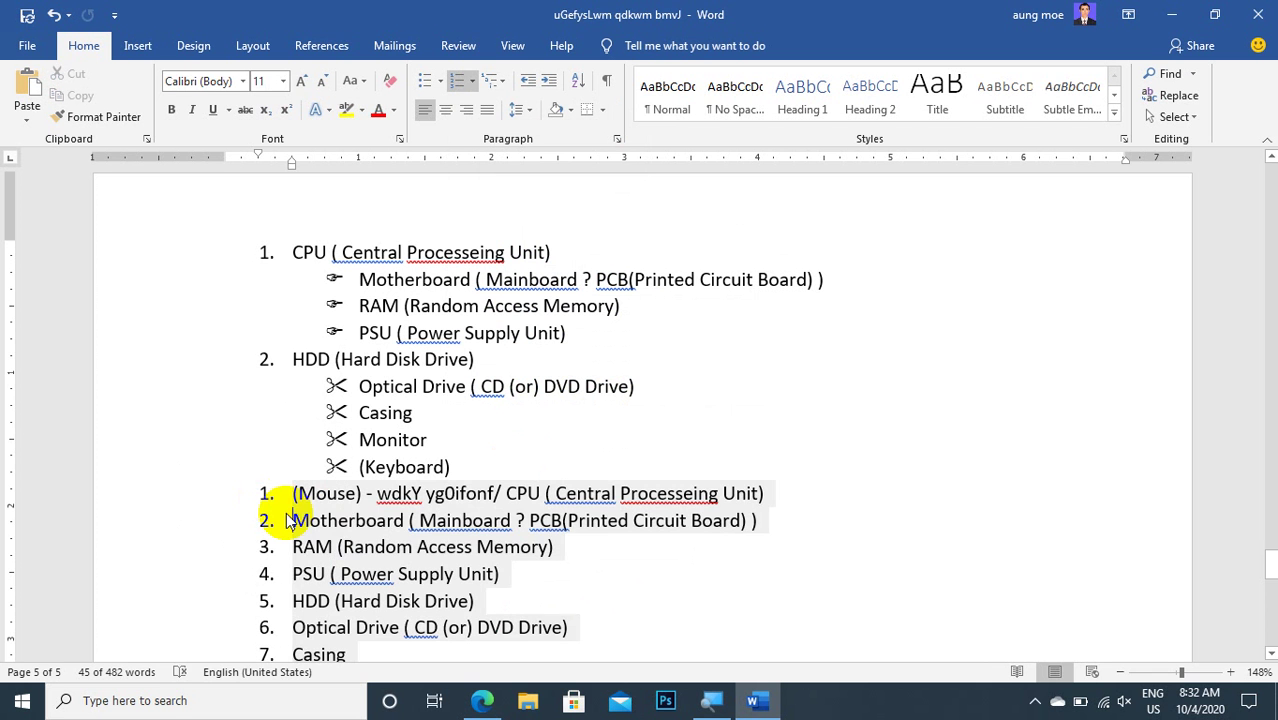
{"action": "left_click_drag", "start_coordinate": [524, 556], "coordinate": [576, 554]}
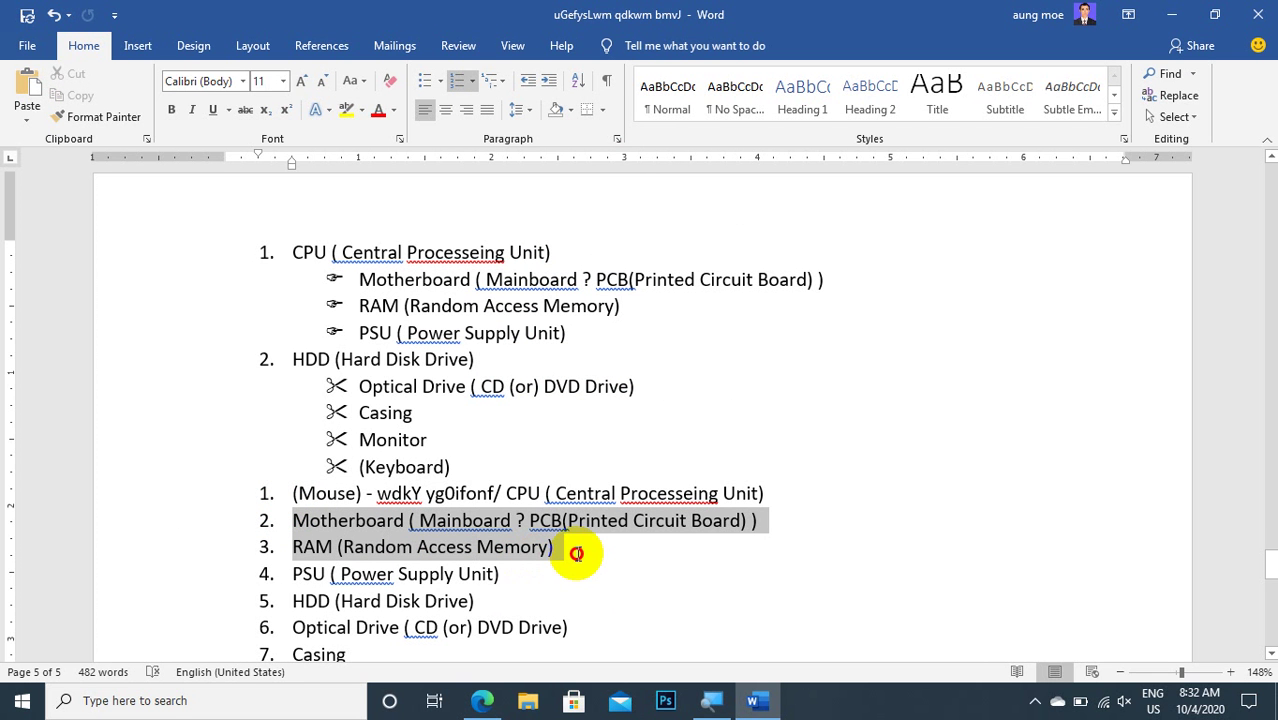
{"action": "left_click", "coordinate": [438, 83]}
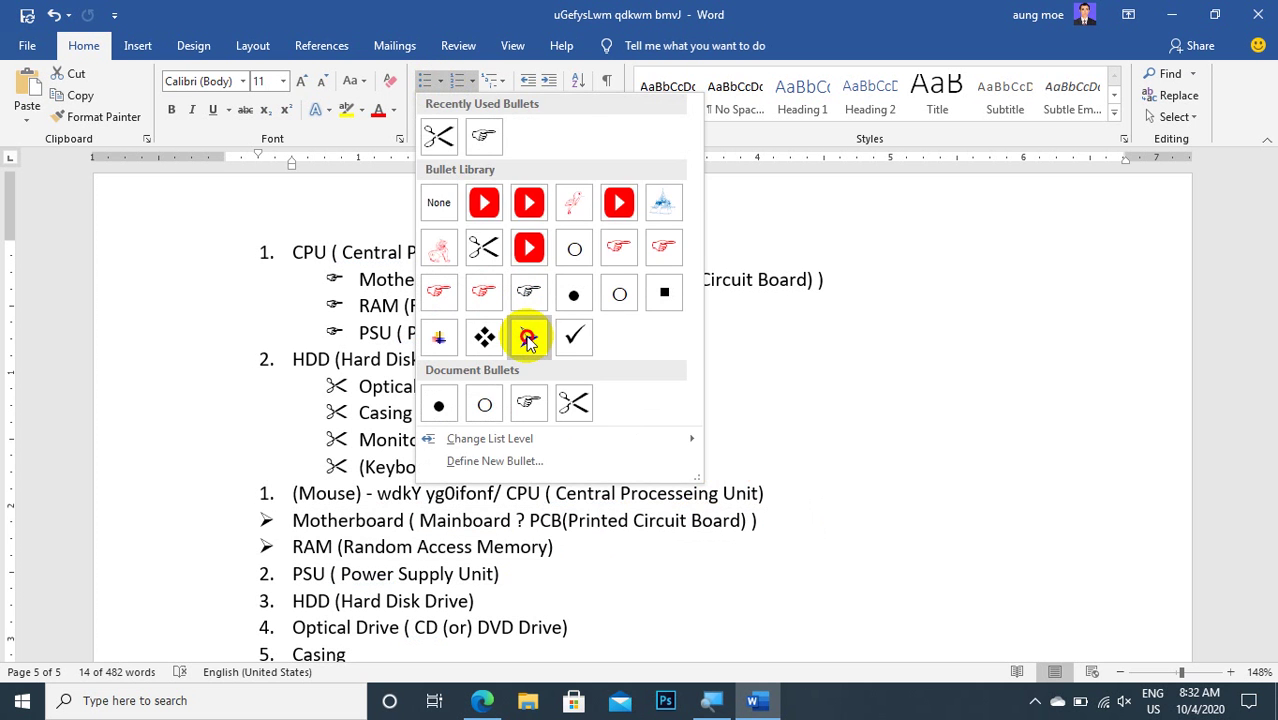
{"action": "left_click", "coordinate": [527, 340]}
{"action": "left_click", "coordinate": [551, 80]}
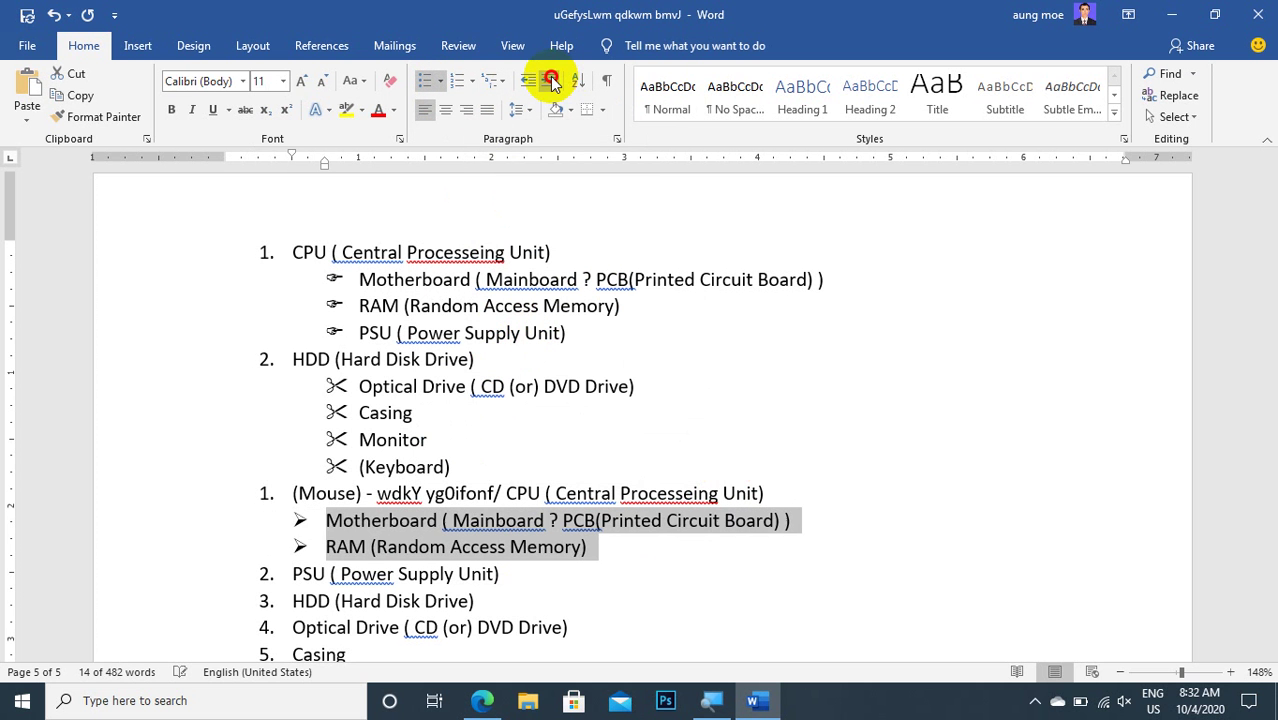
{"action": "scroll", "coordinate": [335, 410], "scroll_direction": "down", "scroll_amount": 3}
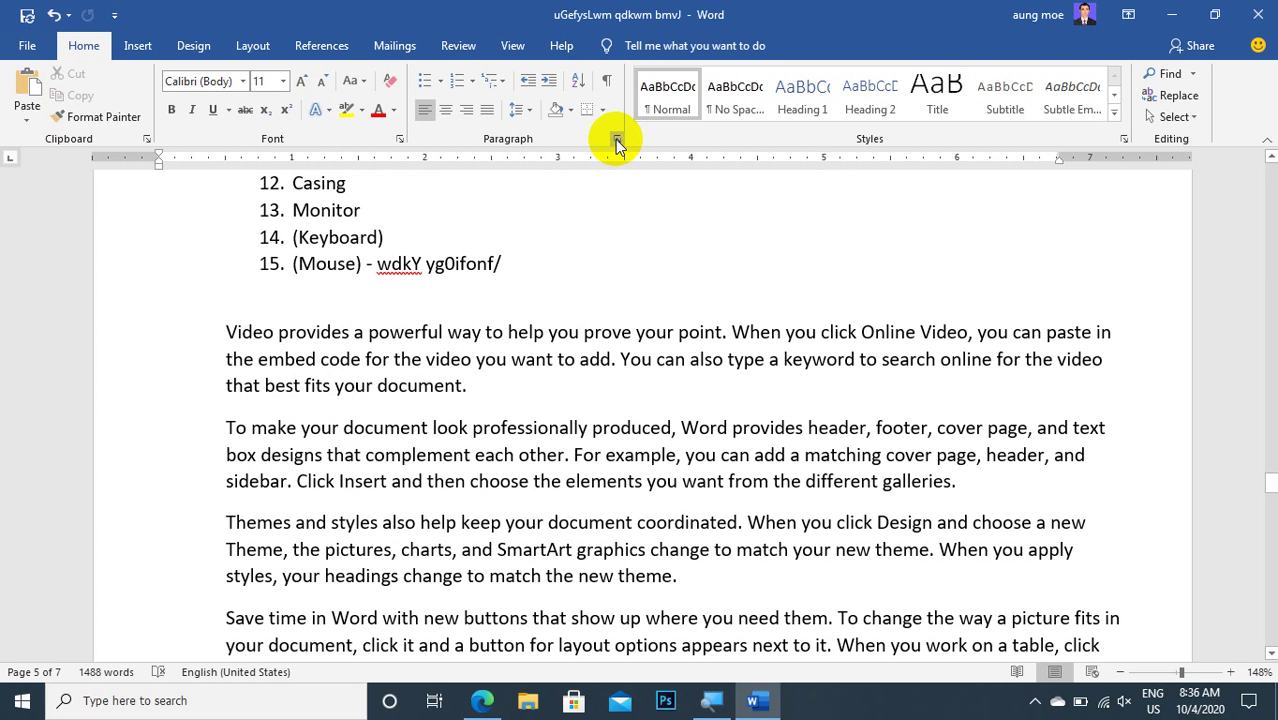
{"action": "left_click", "coordinate": [615, 139]}
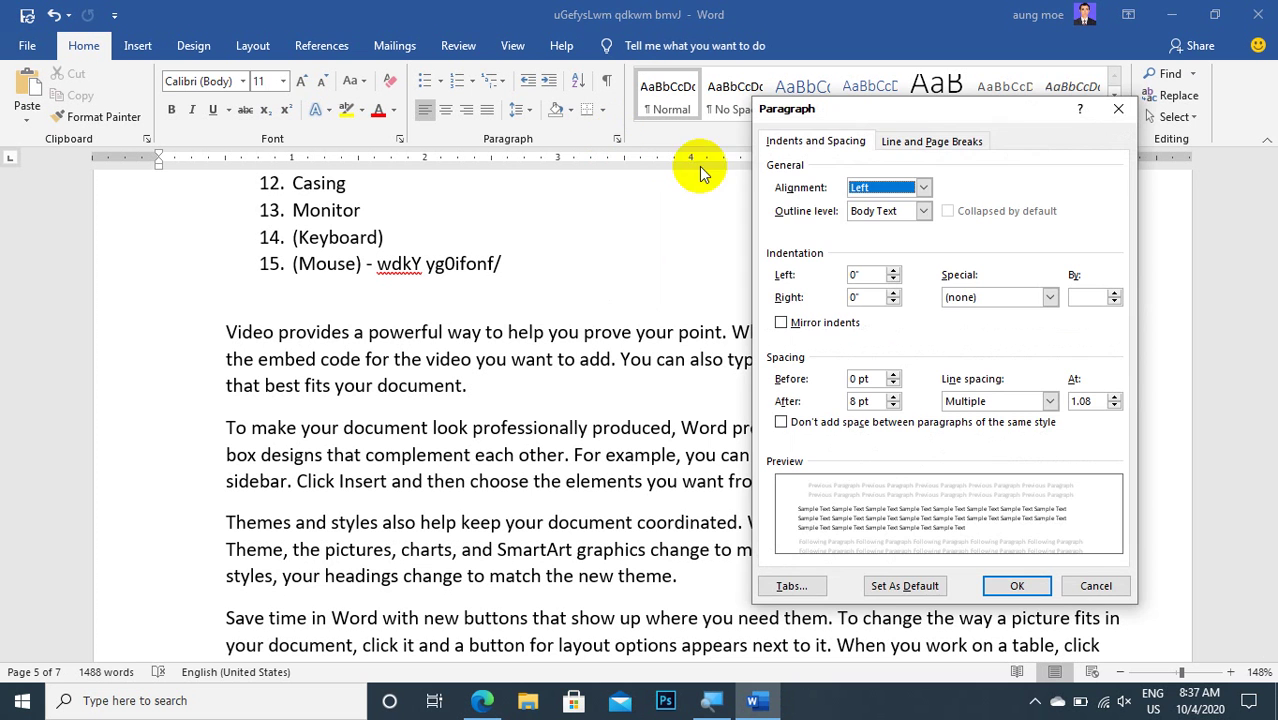
- Select the first two body paragraphs and open the Paragraph dialog for them
{"action": "left_click", "coordinate": [1124, 108]}
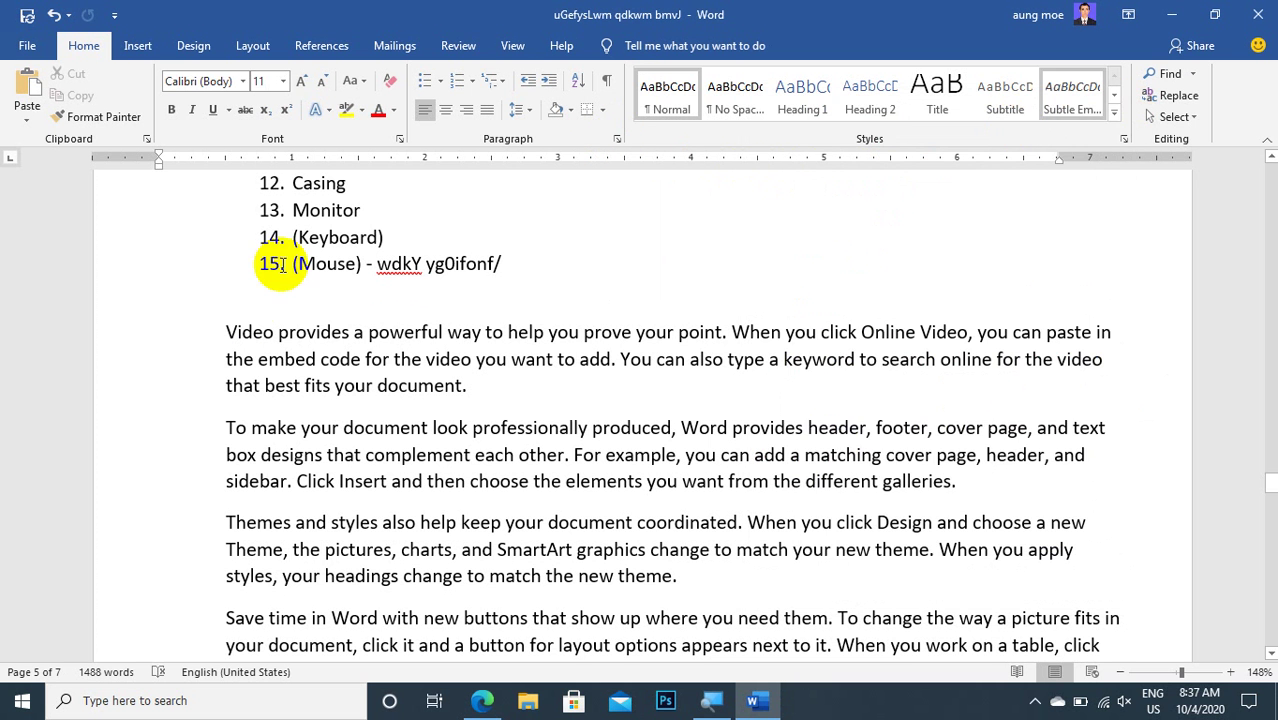
{"action": "left_click_drag", "start_coordinate": [224, 331], "coordinate": [997, 484]}
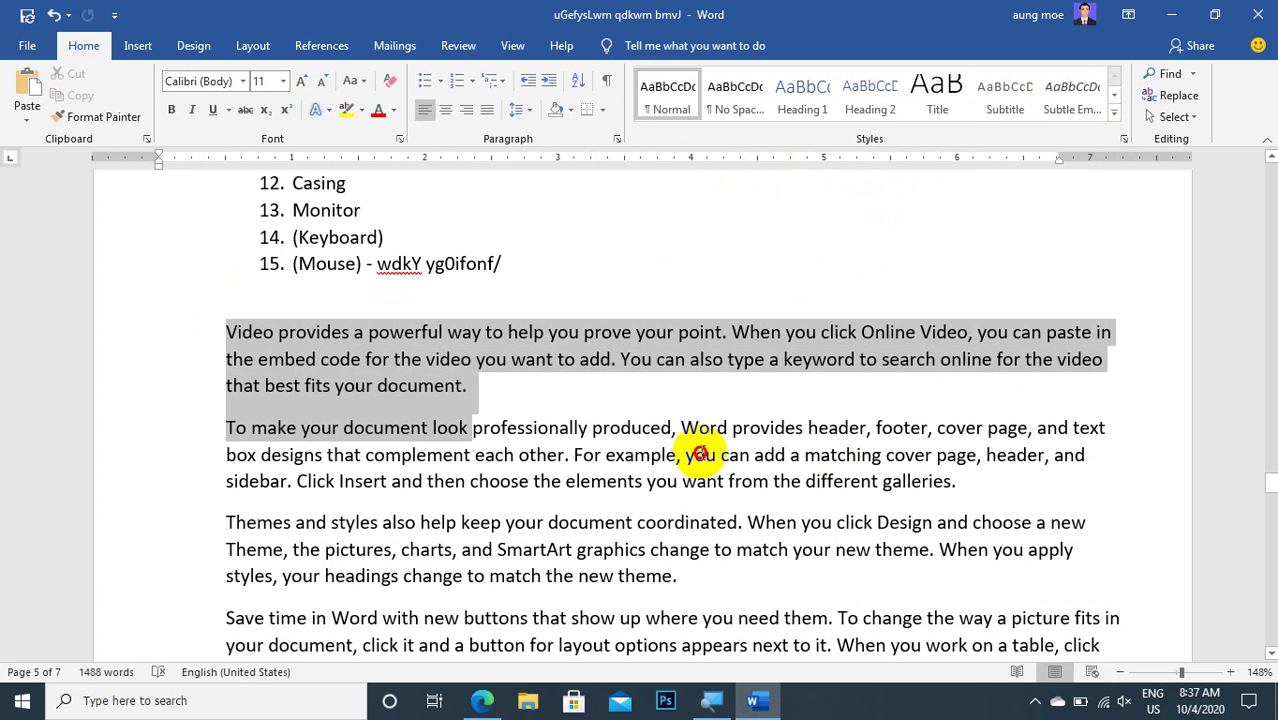
{"action": "left_click", "coordinate": [617, 139]}
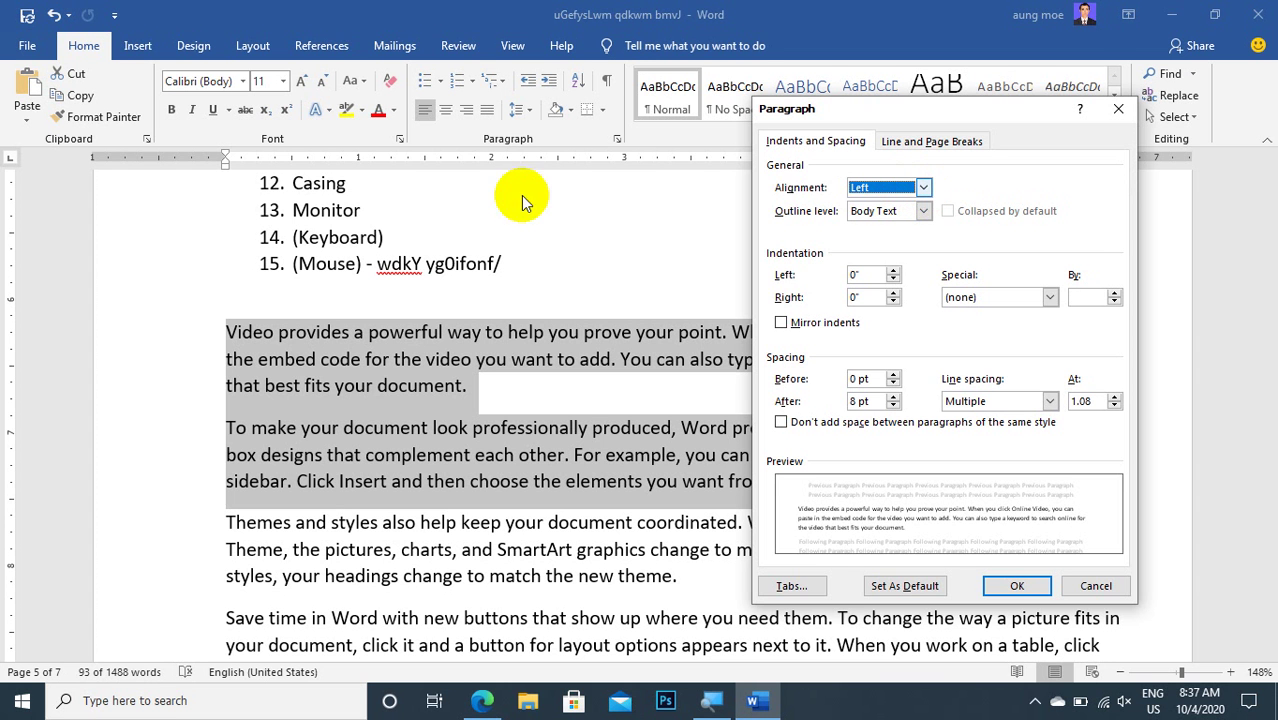
- Set the paragraphs' Alignment to Right, after trying Left and Right in turn
{"action": "left_click", "coordinate": [923, 190]}
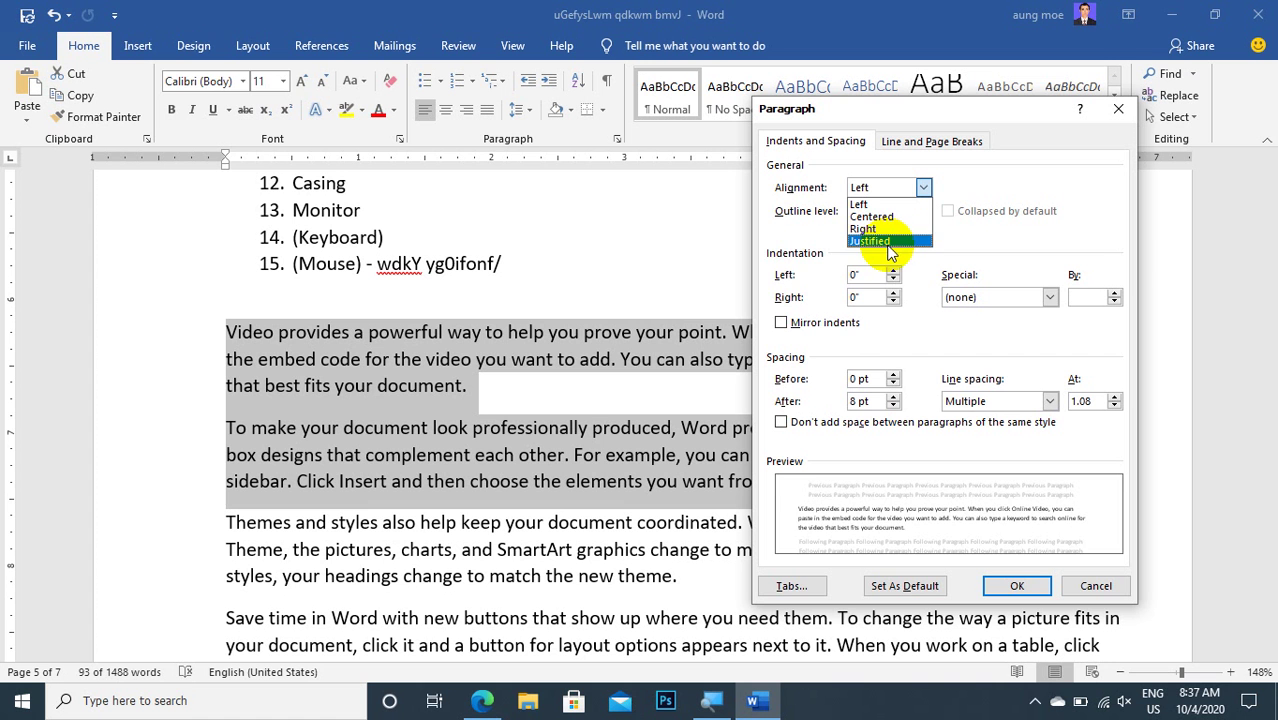
{"action": "left_click", "coordinate": [836, 275]}
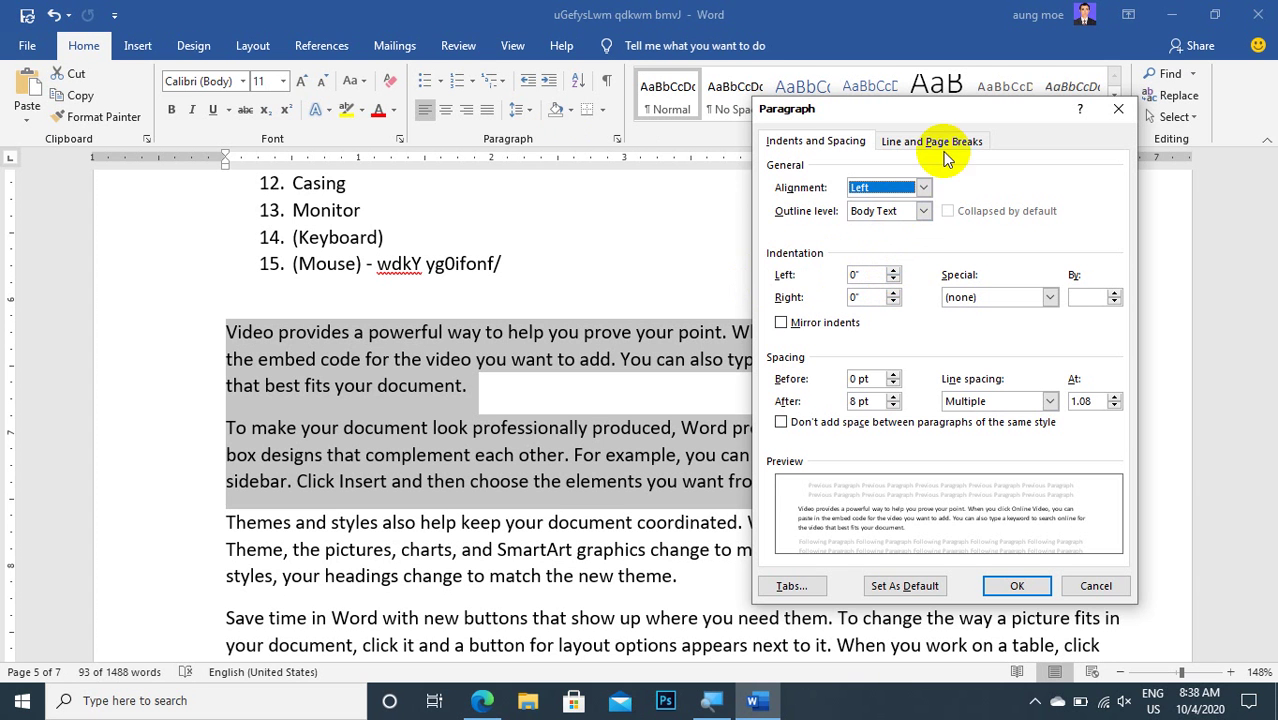
{"action": "left_click", "coordinate": [923, 188]}
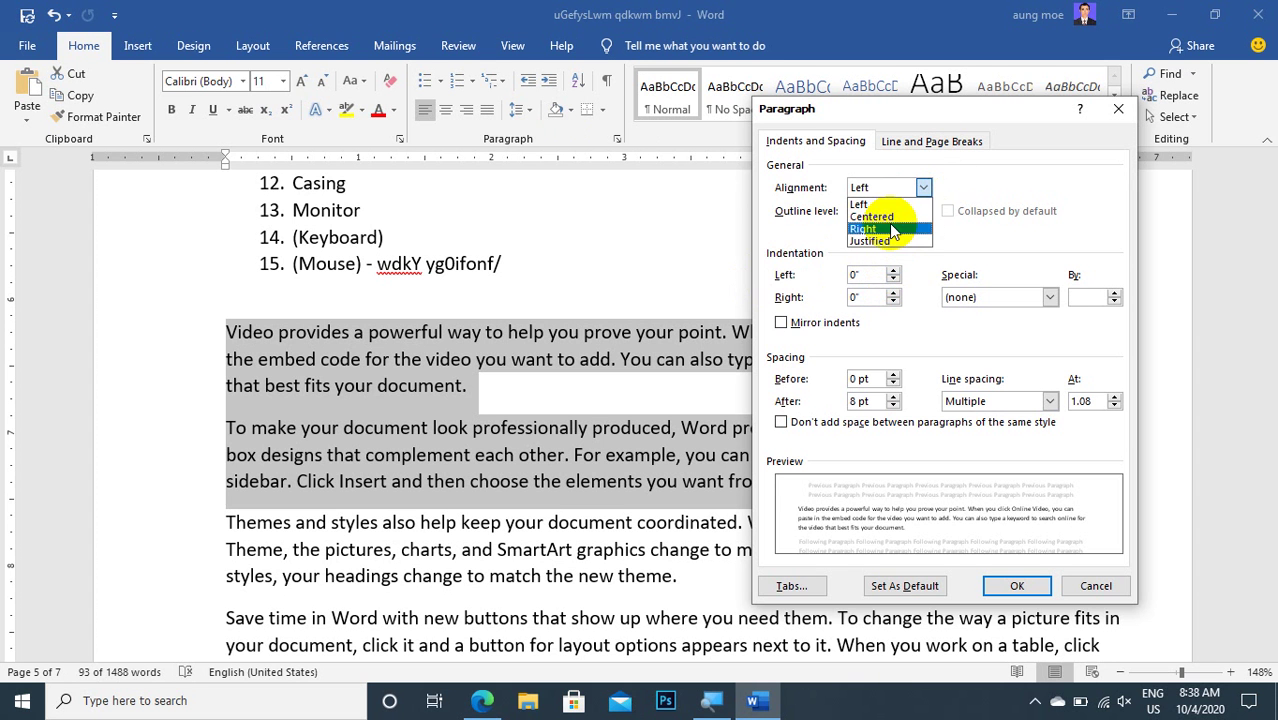
{"action": "left_click", "coordinate": [885, 190]}
{"action": "left_click", "coordinate": [885, 210]}
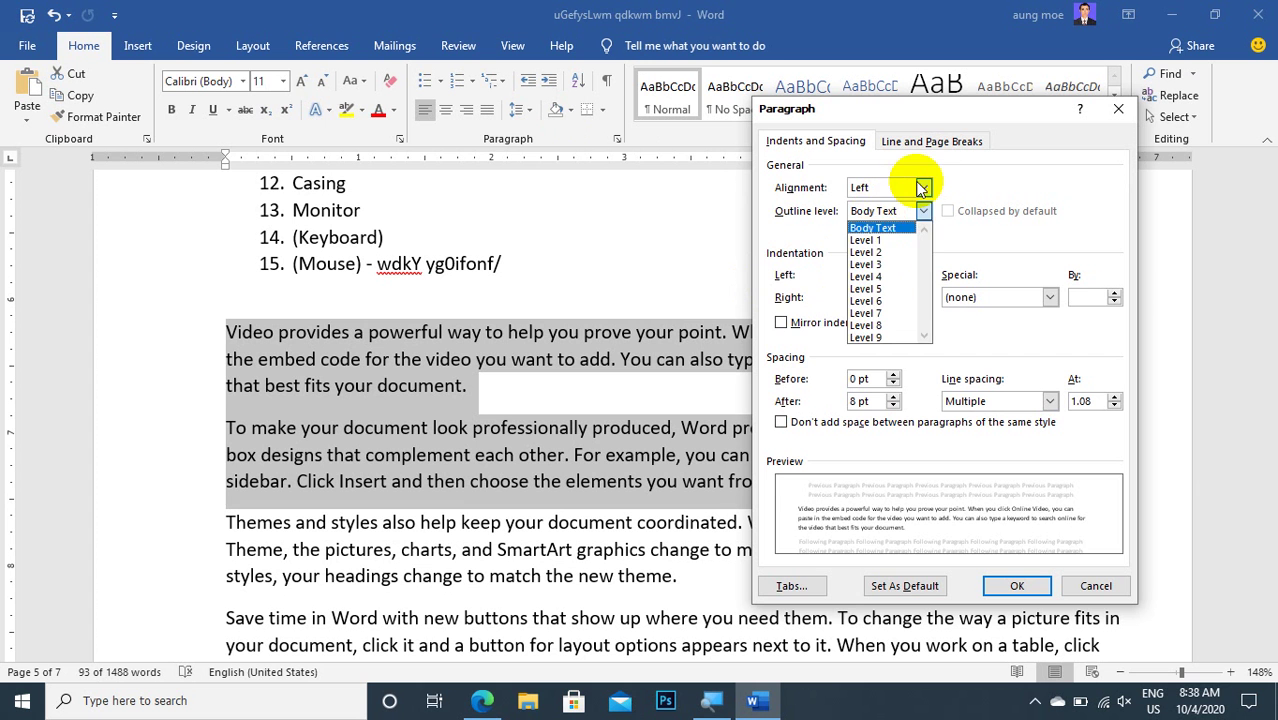
{"action": "left_click", "coordinate": [882, 192]}
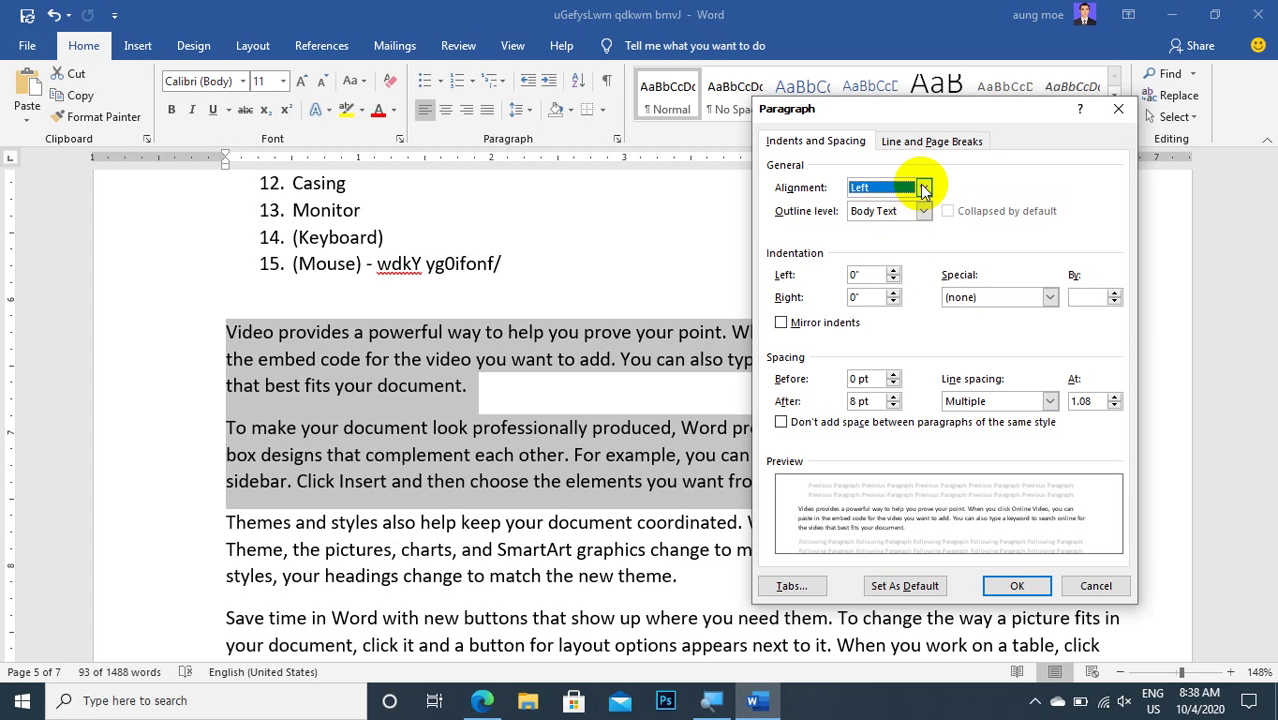
{"action": "left_click", "coordinate": [922, 188]}
{"action": "left_click", "coordinate": [872, 226]}
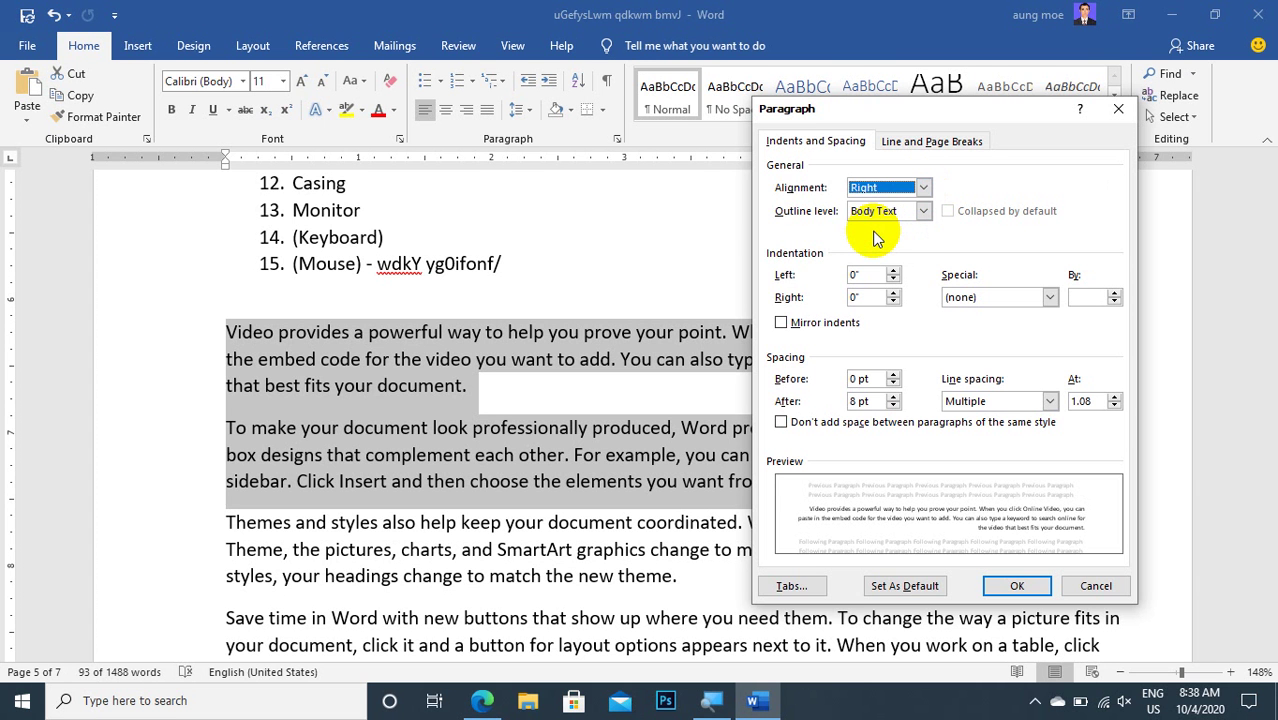
{"action": "left_click", "coordinate": [886, 188]}
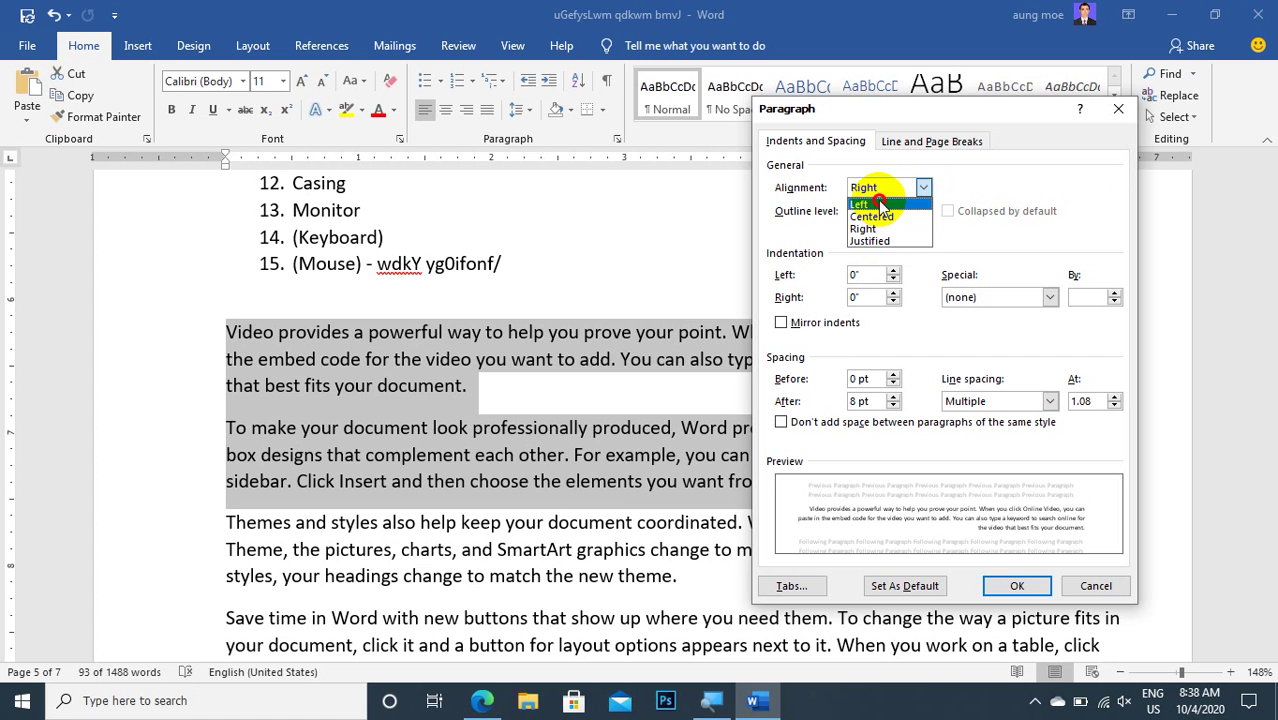
{"action": "left_click", "coordinate": [880, 204]}
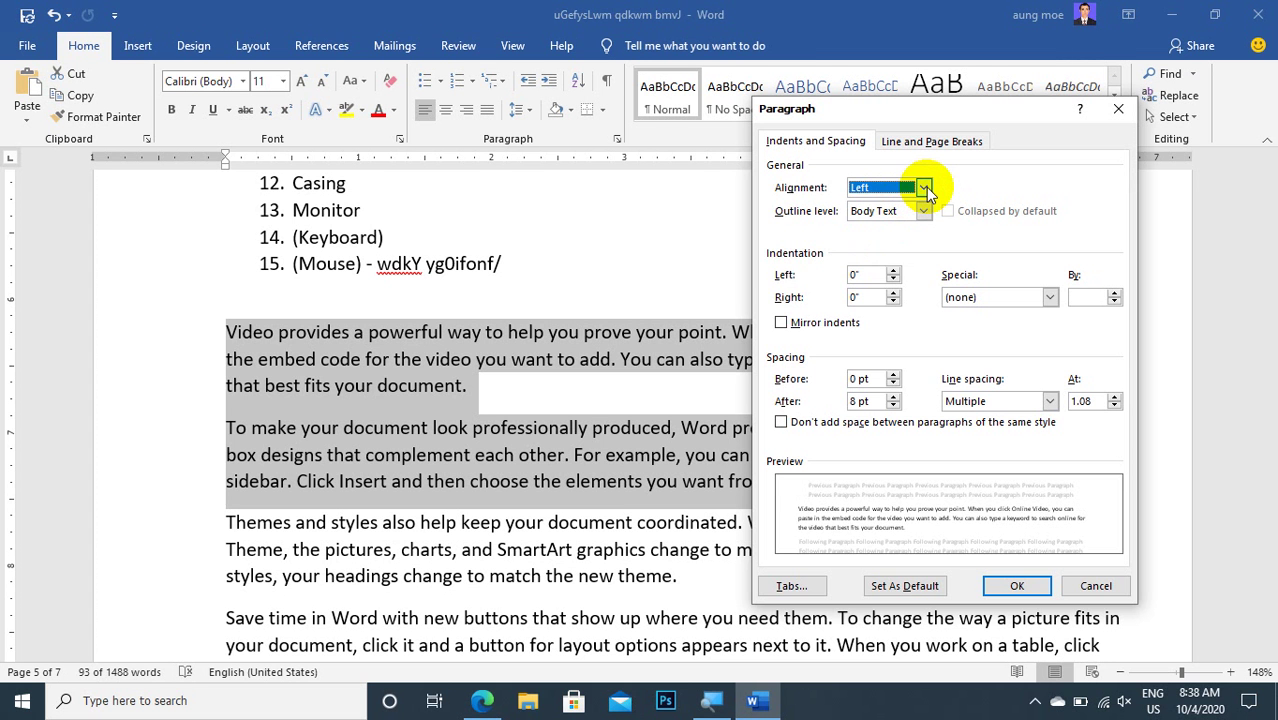
{"action": "left_click", "coordinate": [926, 187]}
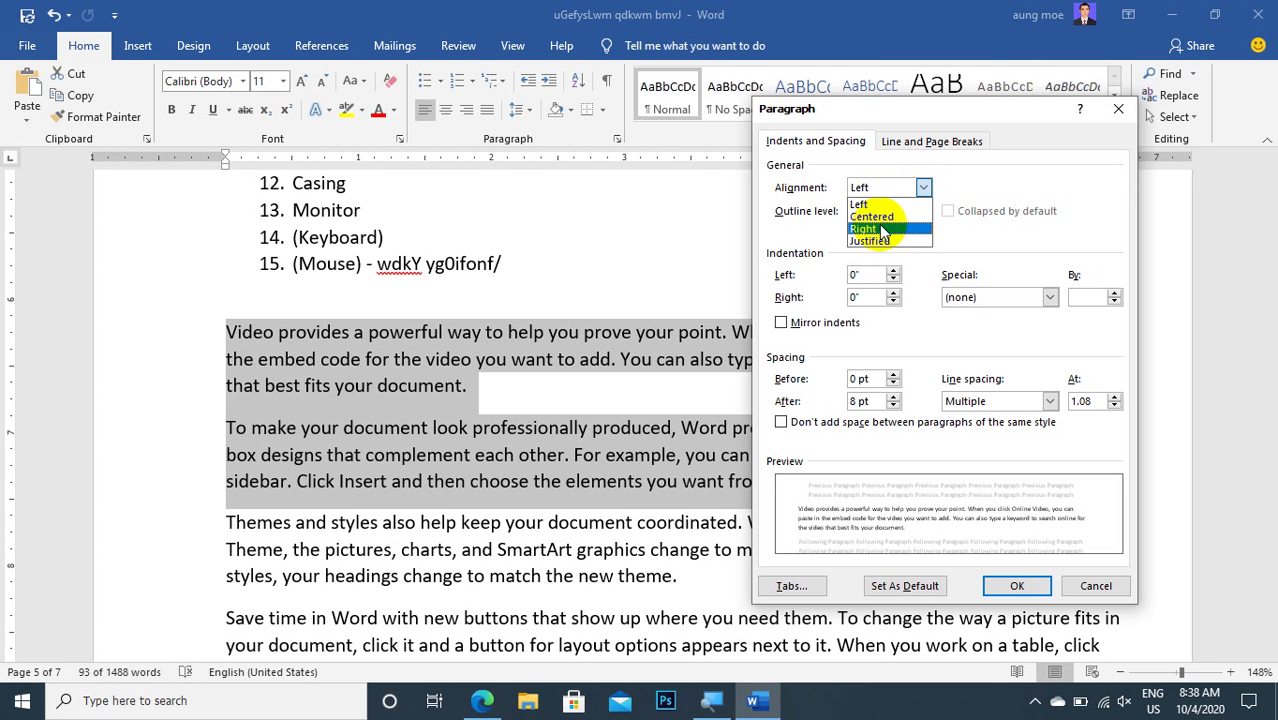
{"action": "left_click", "coordinate": [881, 229]}
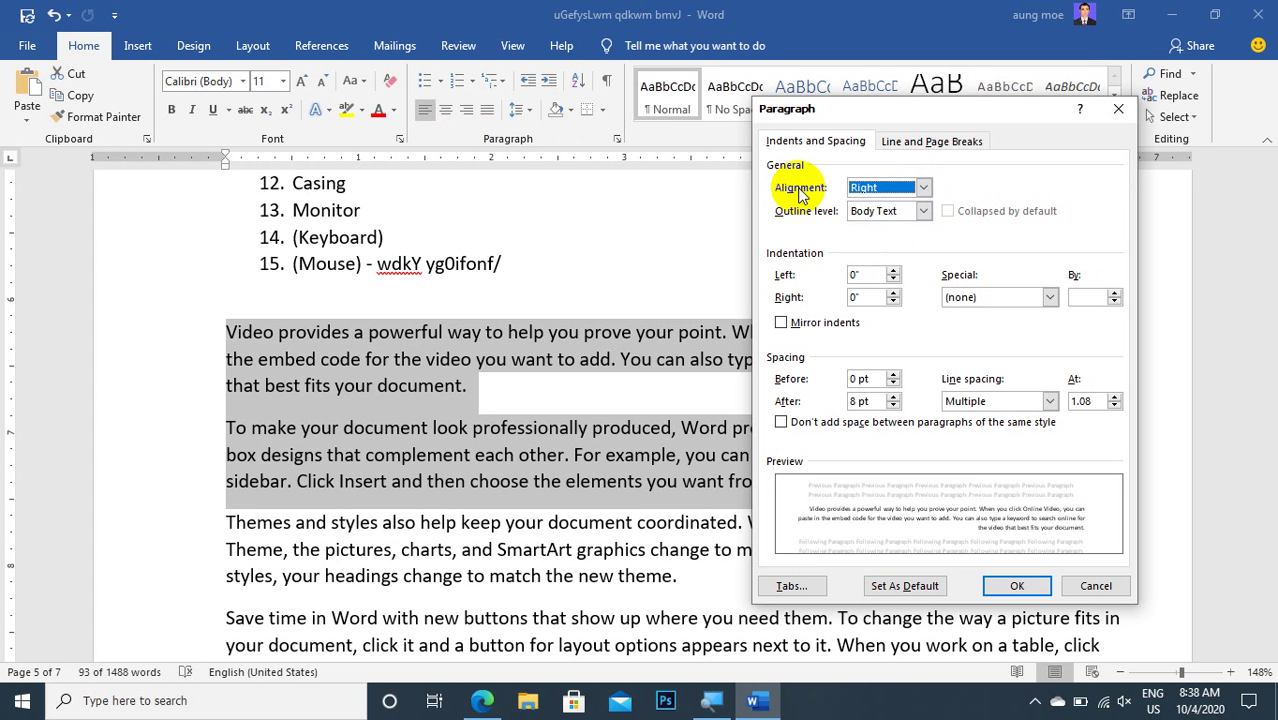
{"action": "left_click", "coordinate": [924, 189]}
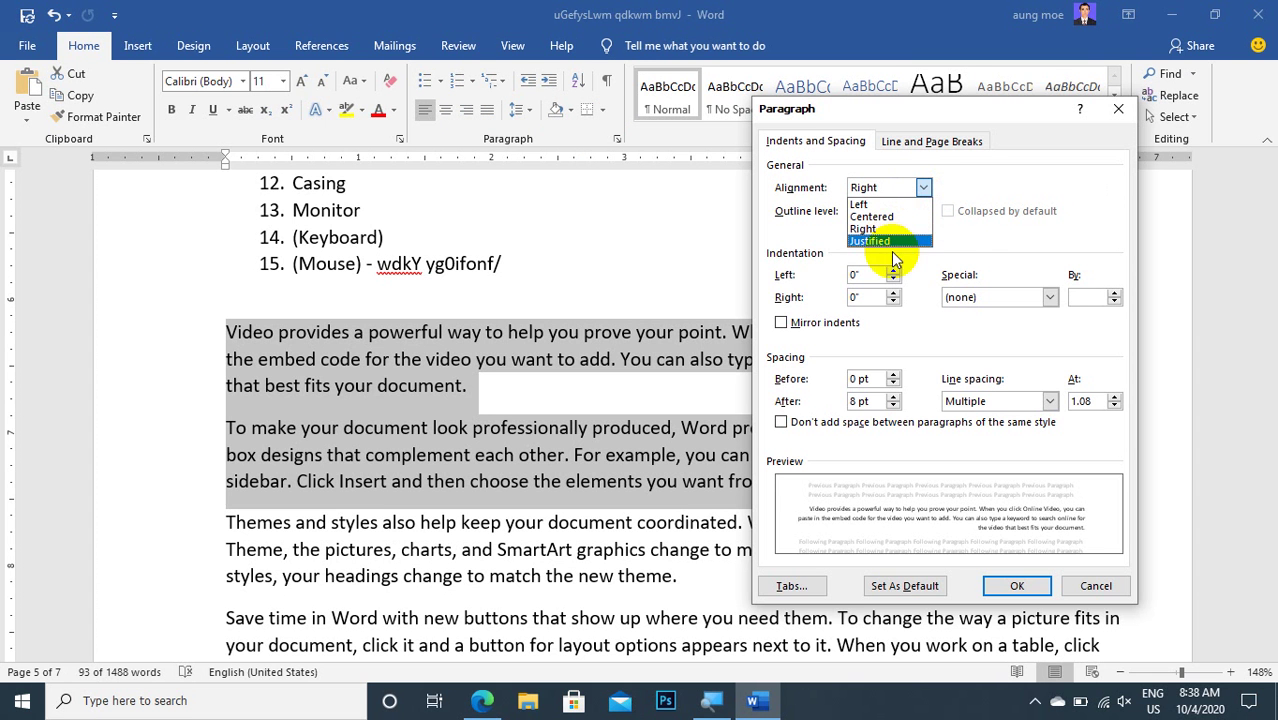
{"action": "left_click", "coordinate": [962, 240]}
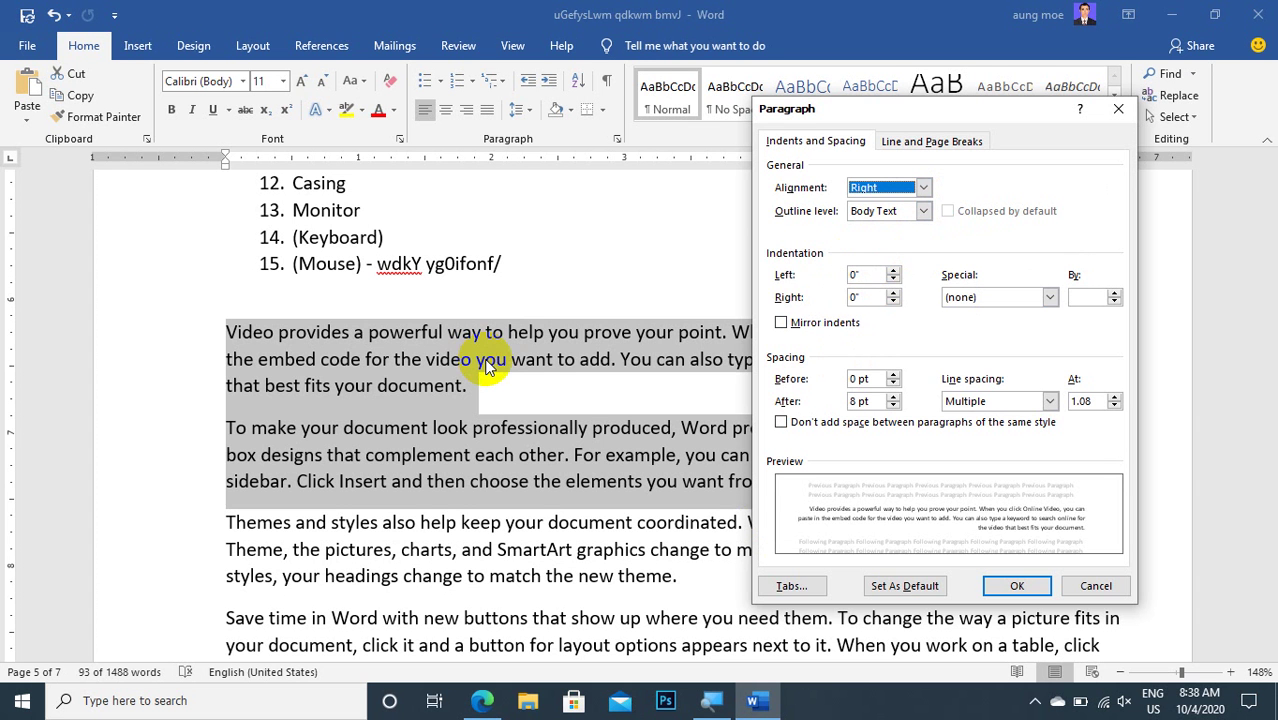
- Raise the left indent and change the paragraphs' alignment to Justified
{"action": "double_click", "coordinate": [895, 272]}
{"action": "double_click", "coordinate": [895, 272]}
{"action": "double_click", "coordinate": [895, 272]}
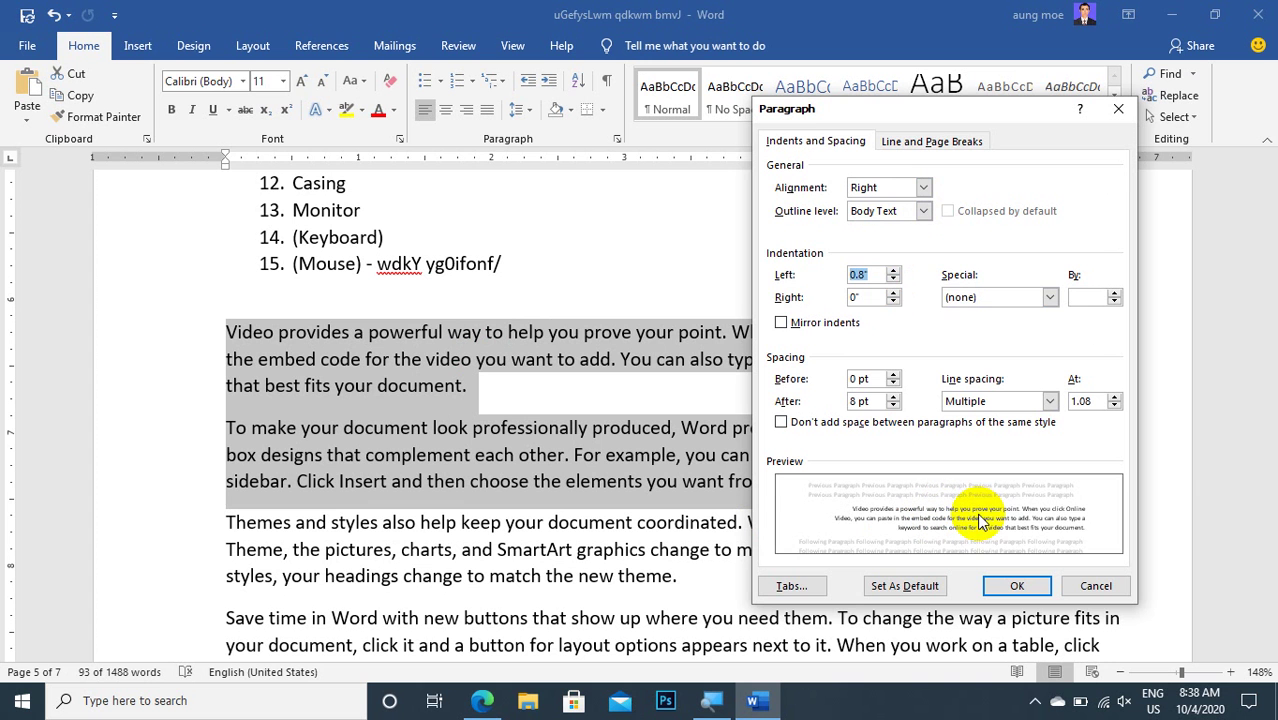
{"action": "left_click", "coordinate": [921, 188]}
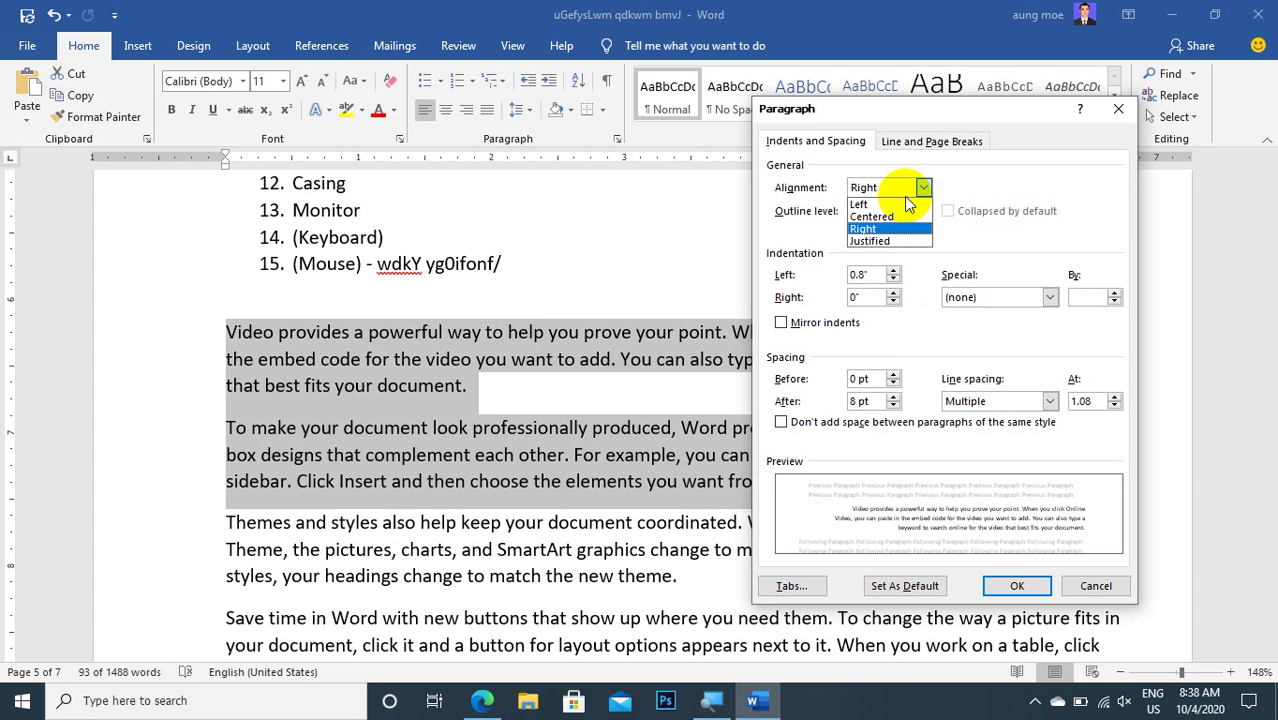
{"action": "left_click", "coordinate": [882, 242]}
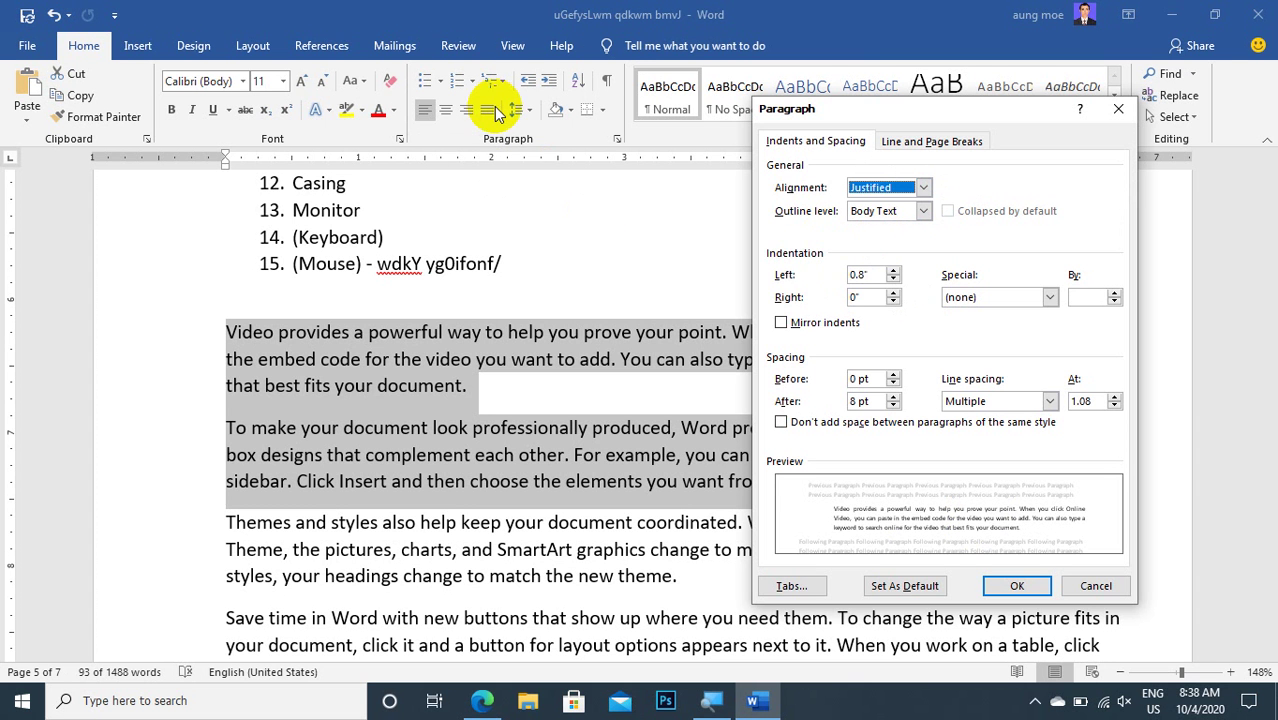
- Set the left indent to 1.1" and the right indent to 1.5", then apply
{"action": "left_click", "coordinate": [894, 271]}
{"action": "left_click", "coordinate": [894, 271]}
{"action": "left_click", "coordinate": [894, 271]}
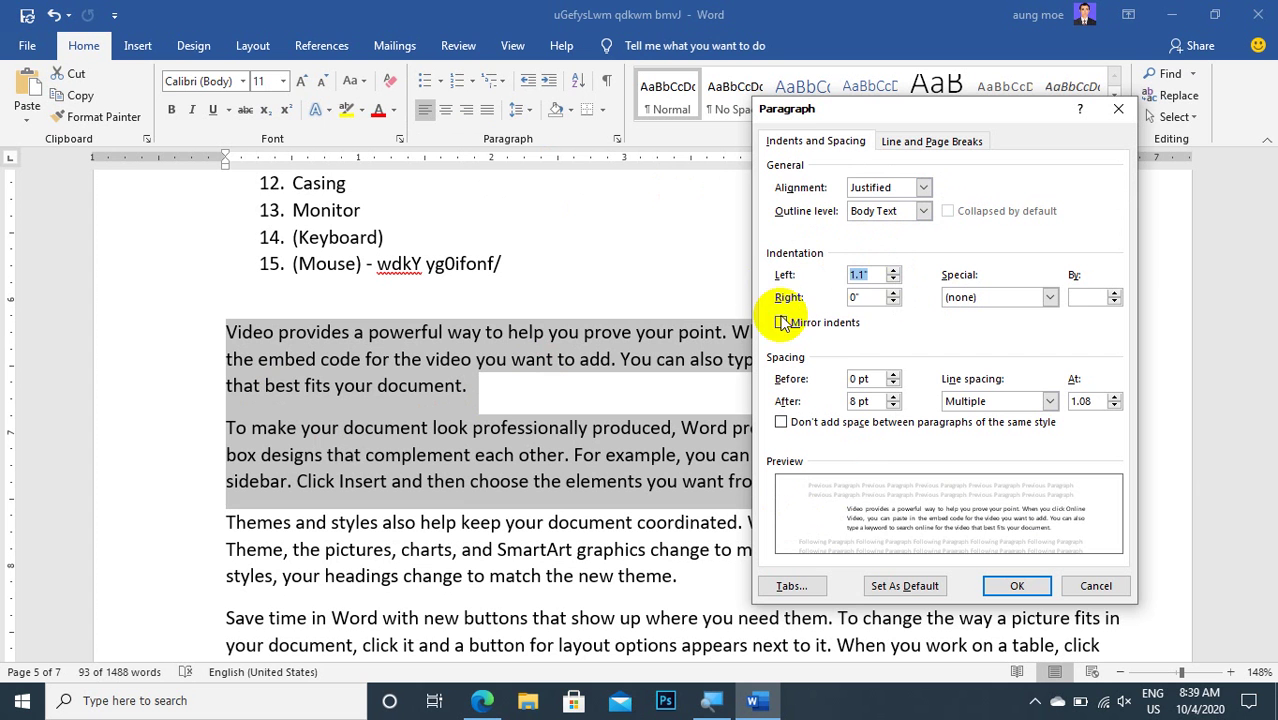
{"action": "left_click", "coordinate": [893, 292]}
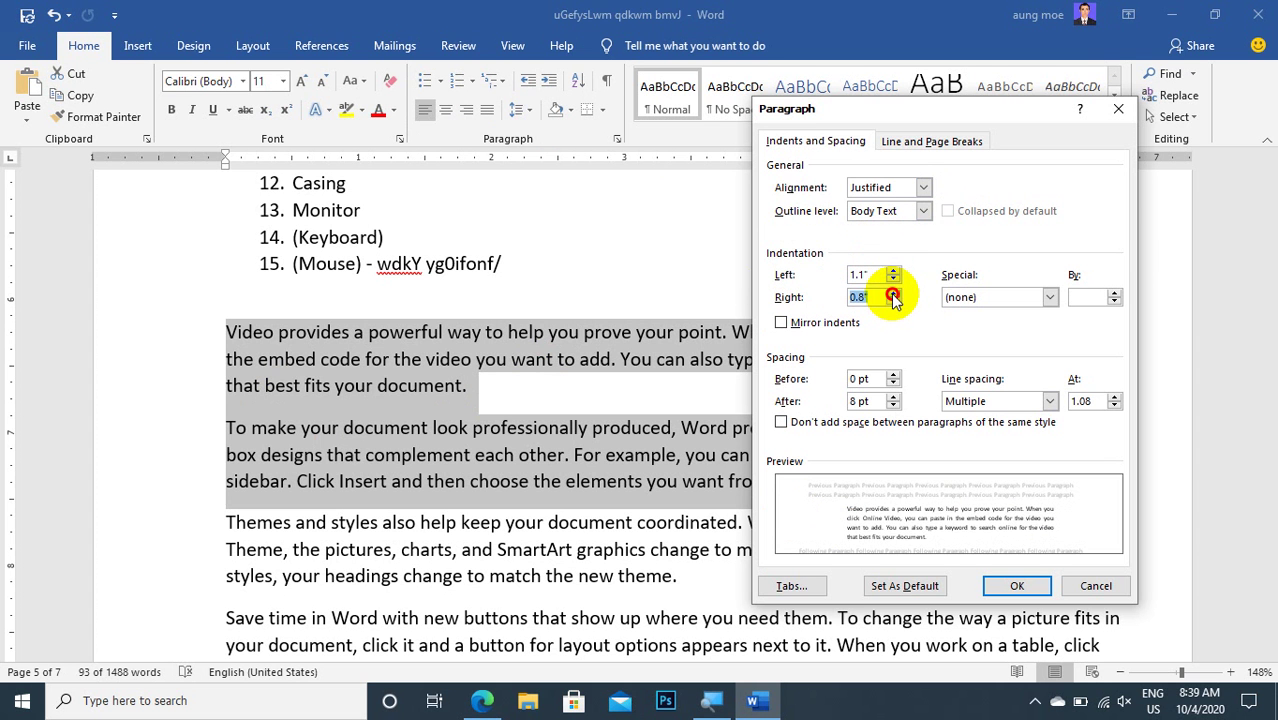
{"action": "left_click", "coordinate": [893, 292]}
{"action": "left_click", "coordinate": [893, 292]}
{"action": "left_click", "coordinate": [893, 292]}
{"action": "left_click", "coordinate": [893, 292]}
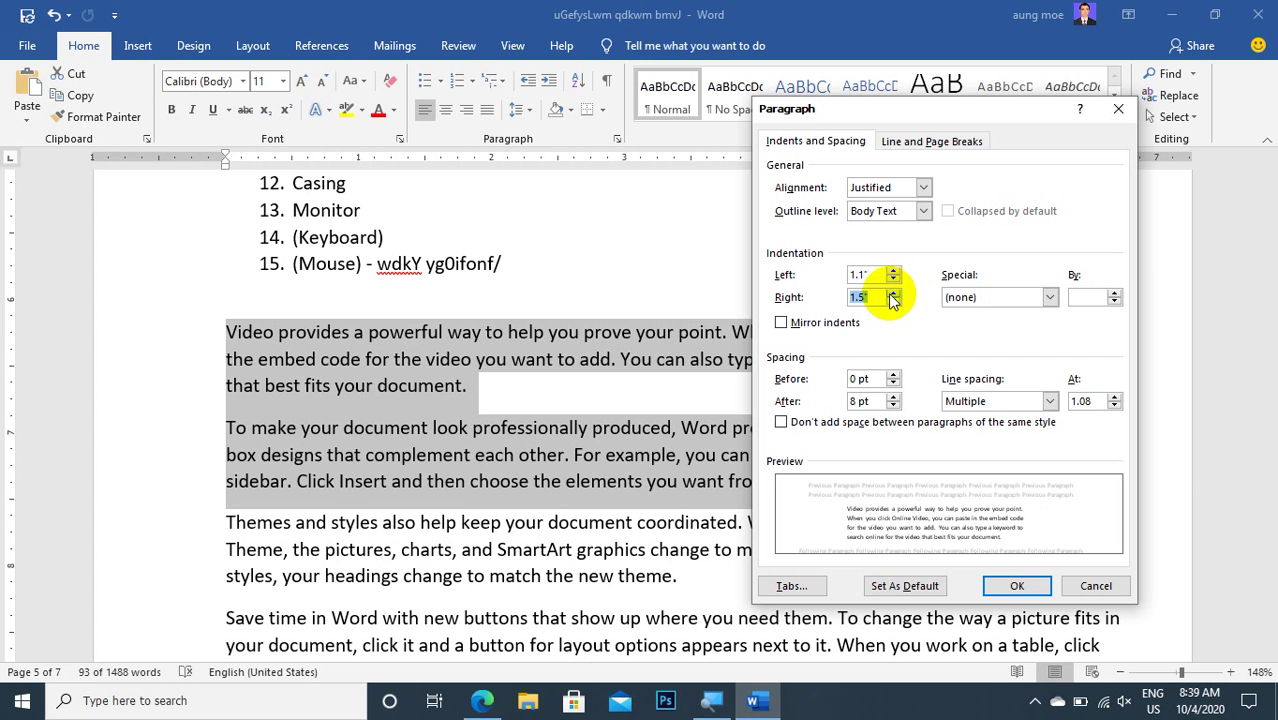
{"action": "left_click", "coordinate": [893, 292]}
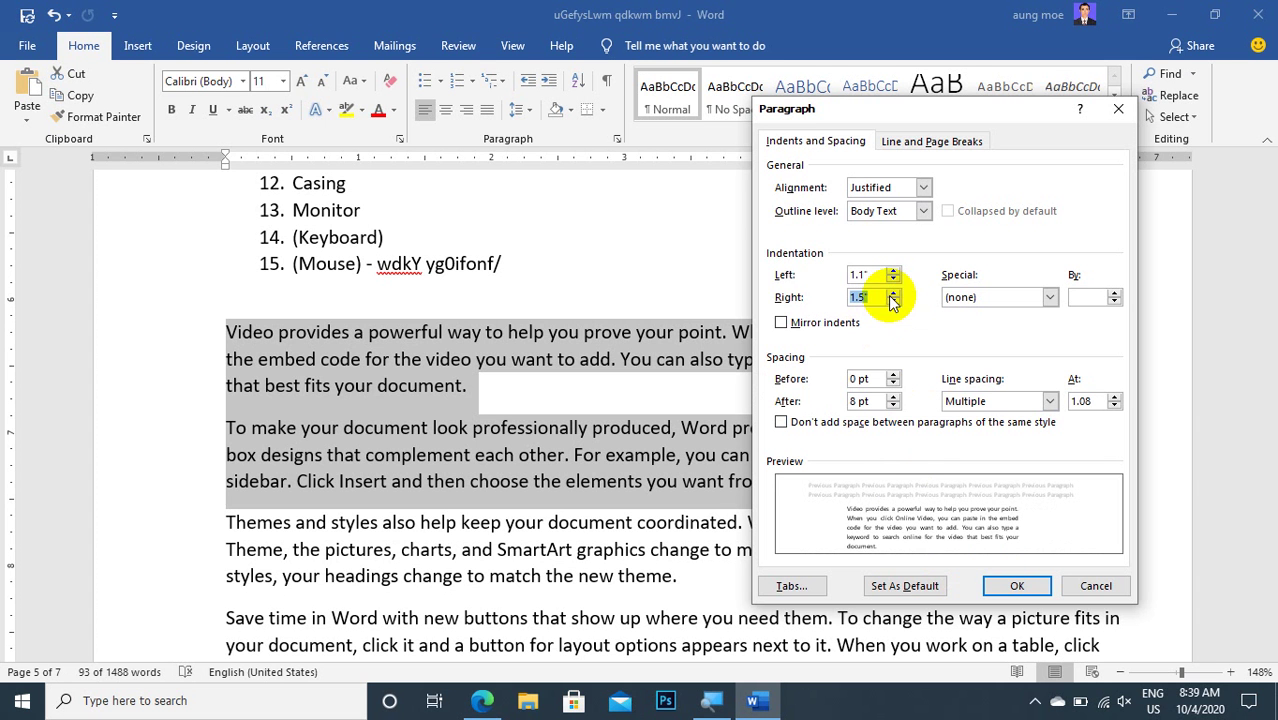
{"action": "left_click", "coordinate": [1012, 586]}
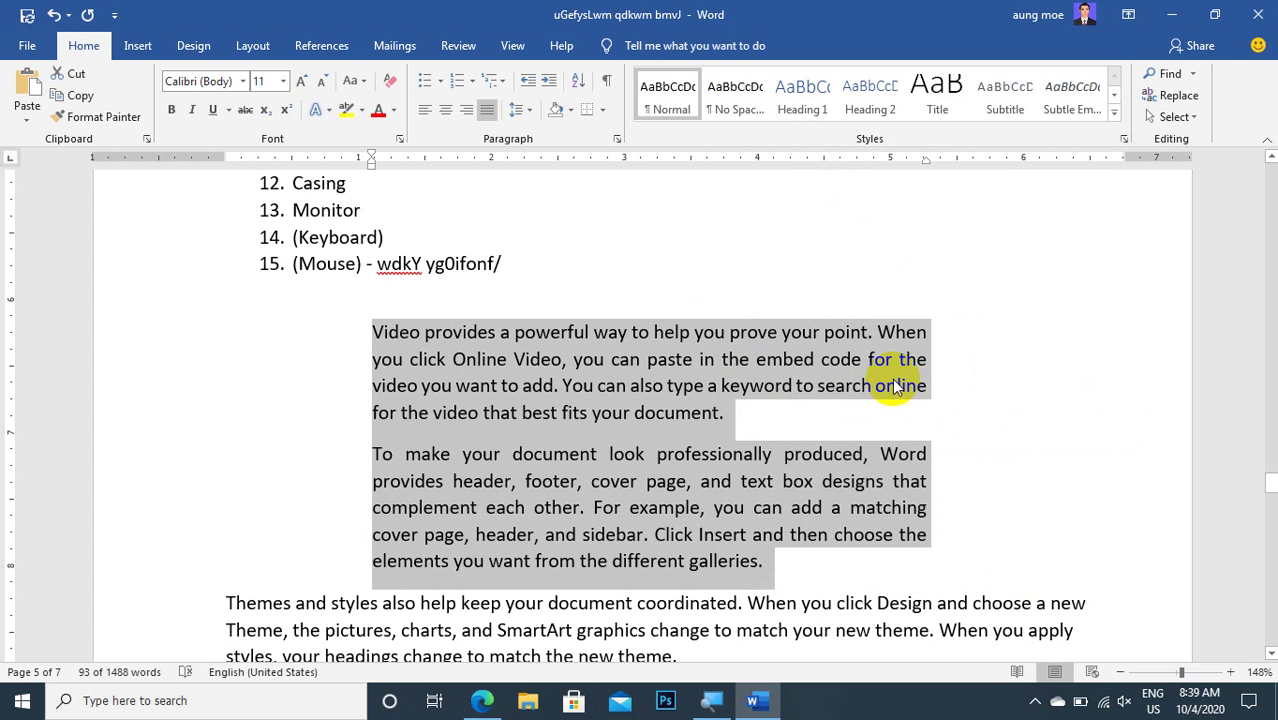
{"action": "left_click", "coordinate": [376, 362]}
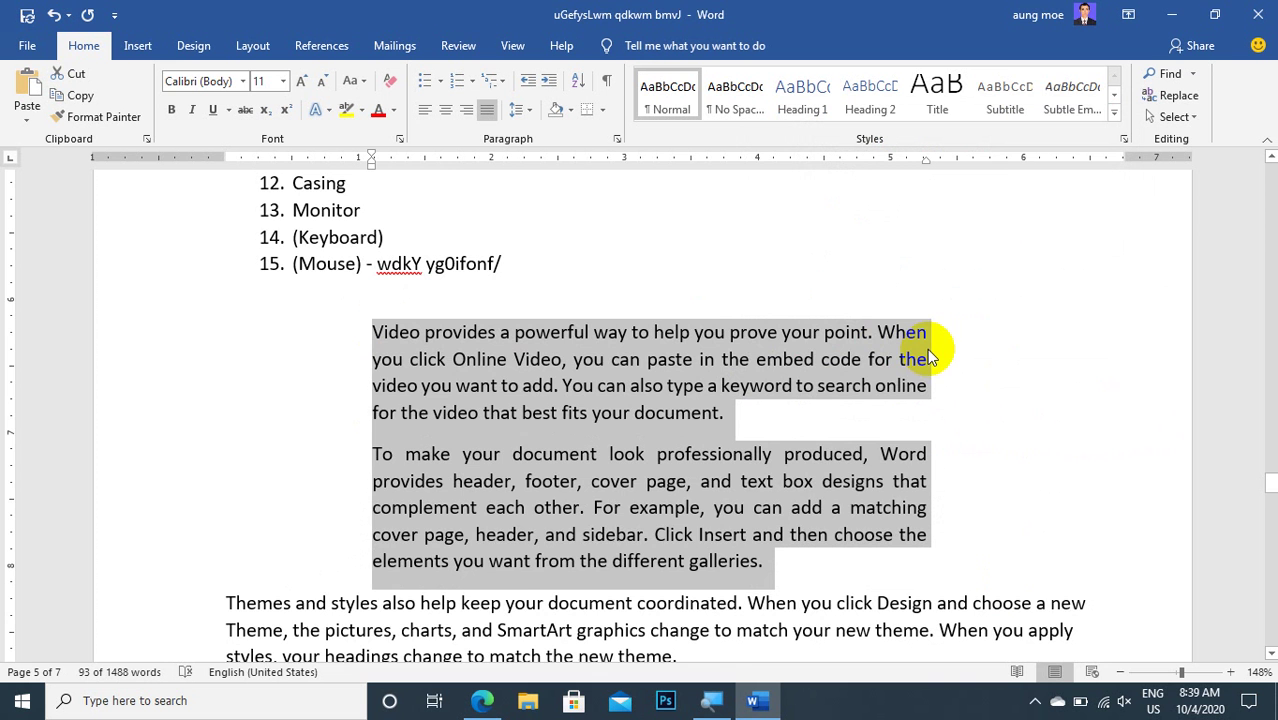
{"action": "scroll", "coordinate": [924, 367], "scroll_direction": "down", "scroll_amount": 2}
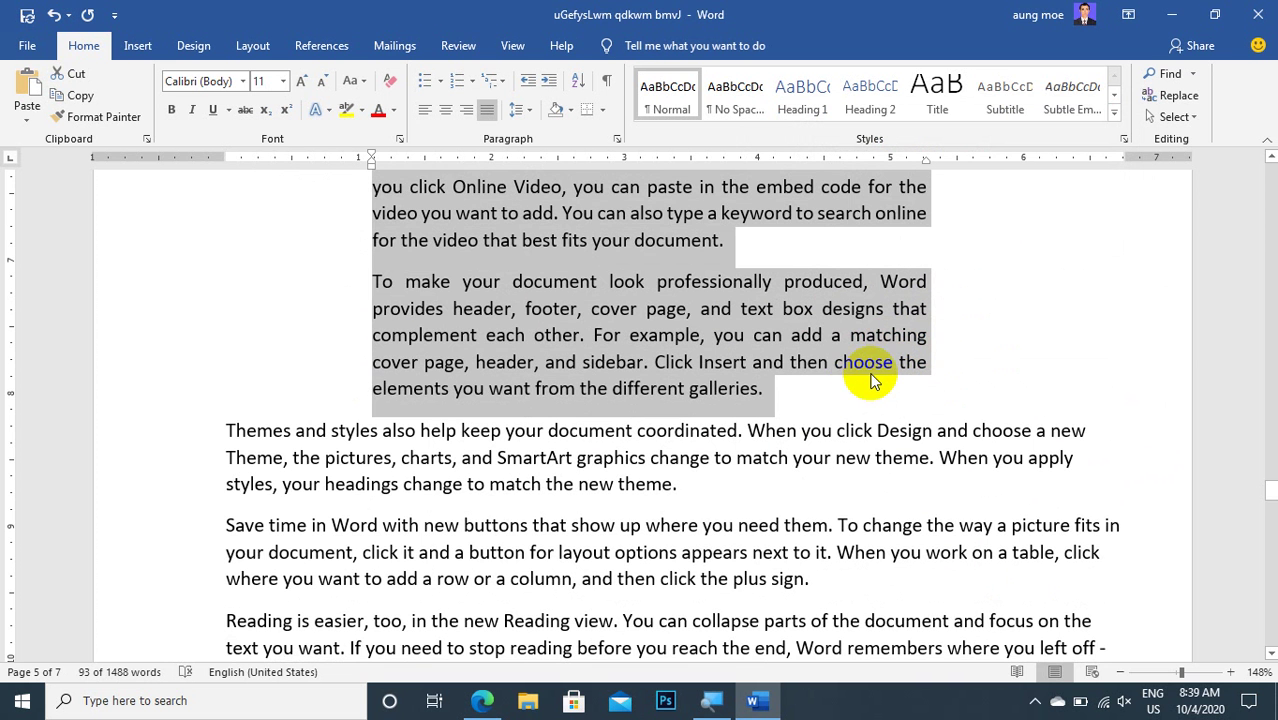
{"action": "scroll", "coordinate": [193, 327], "scroll_direction": "down", "scroll_amount": 3}
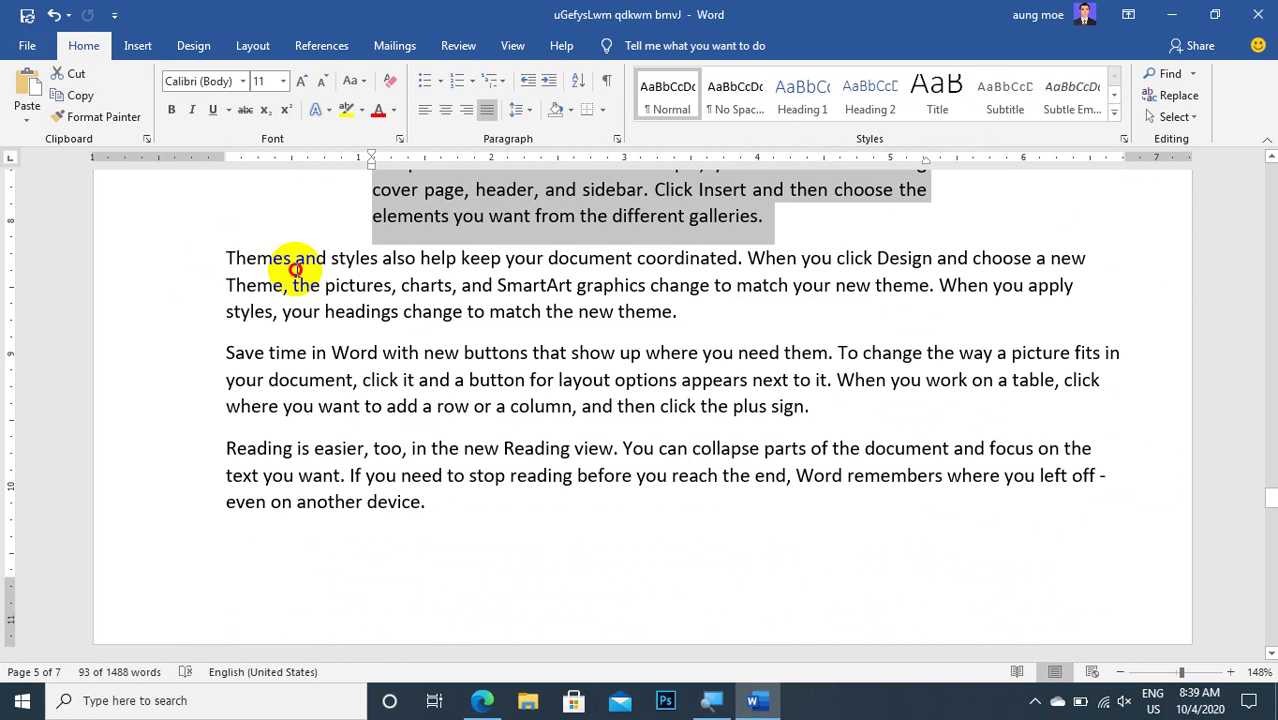
{"action": "left_click", "coordinate": [236, 250], "text": "shift"}
{"action": "left_click_drag", "start_coordinate": [238, 250], "coordinate": [866, 414]}
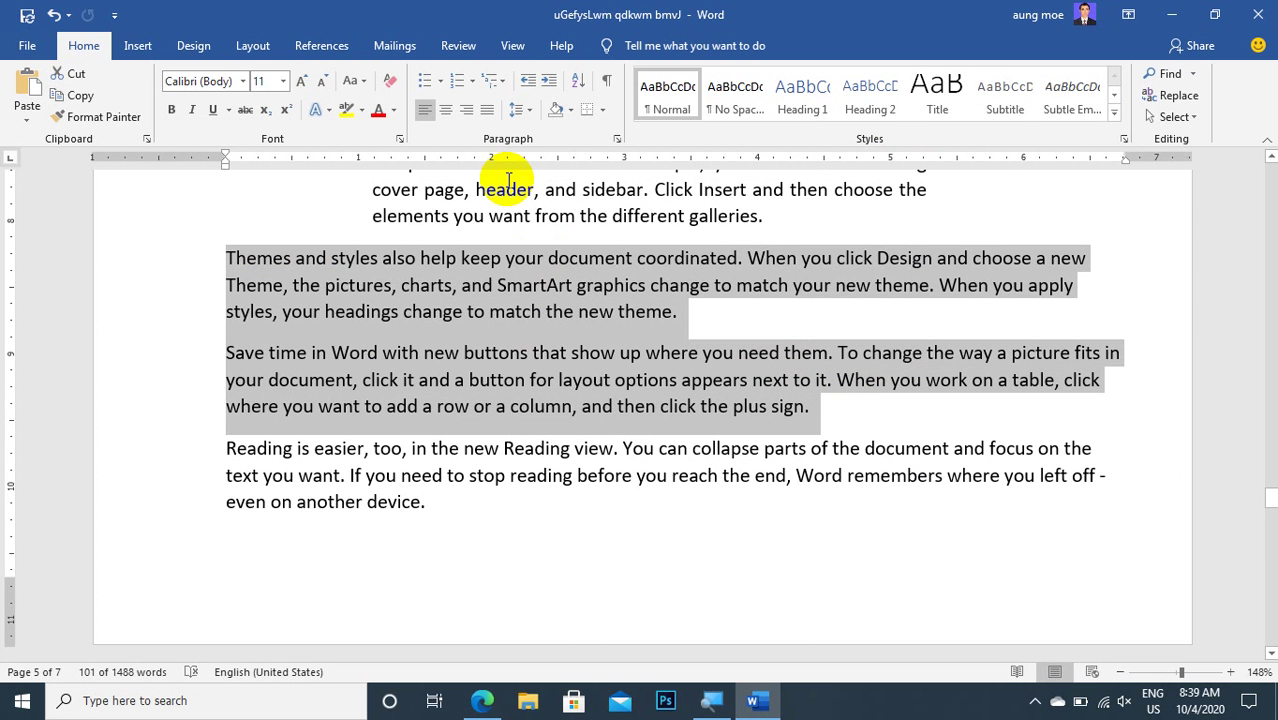
{"action": "left_click", "coordinate": [618, 139]}
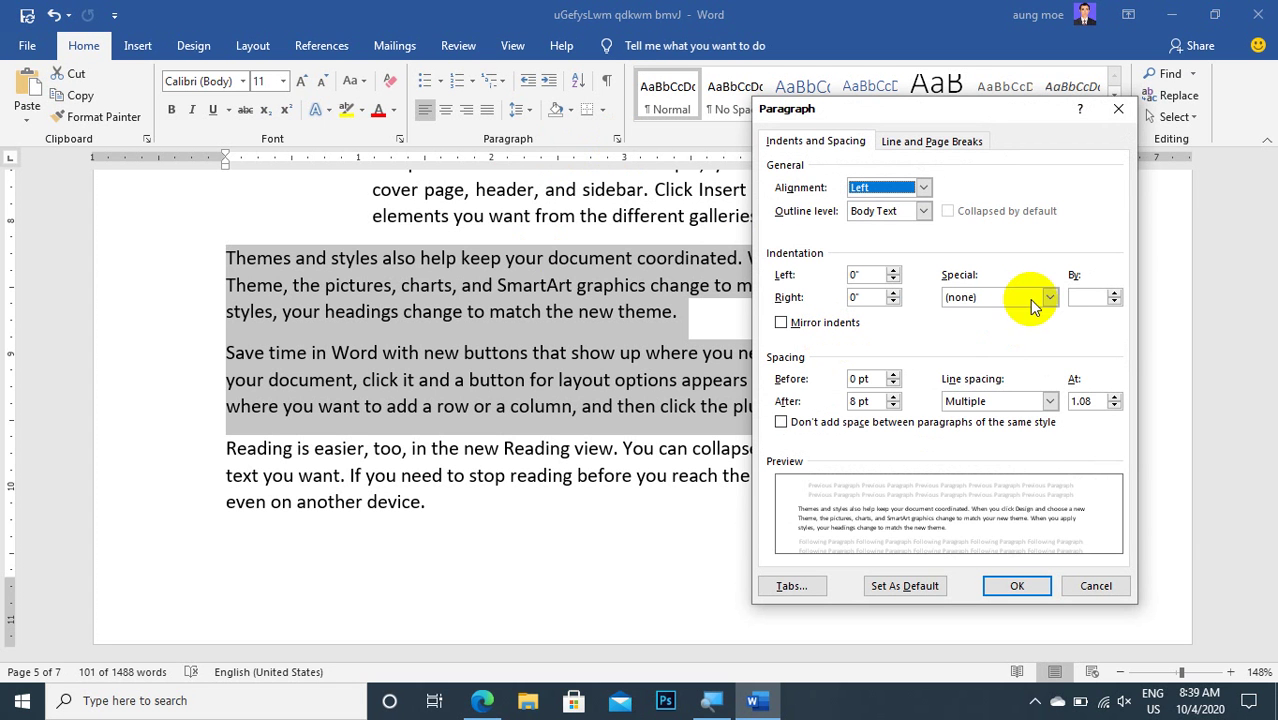
{"action": "left_click", "coordinate": [1052, 297]}
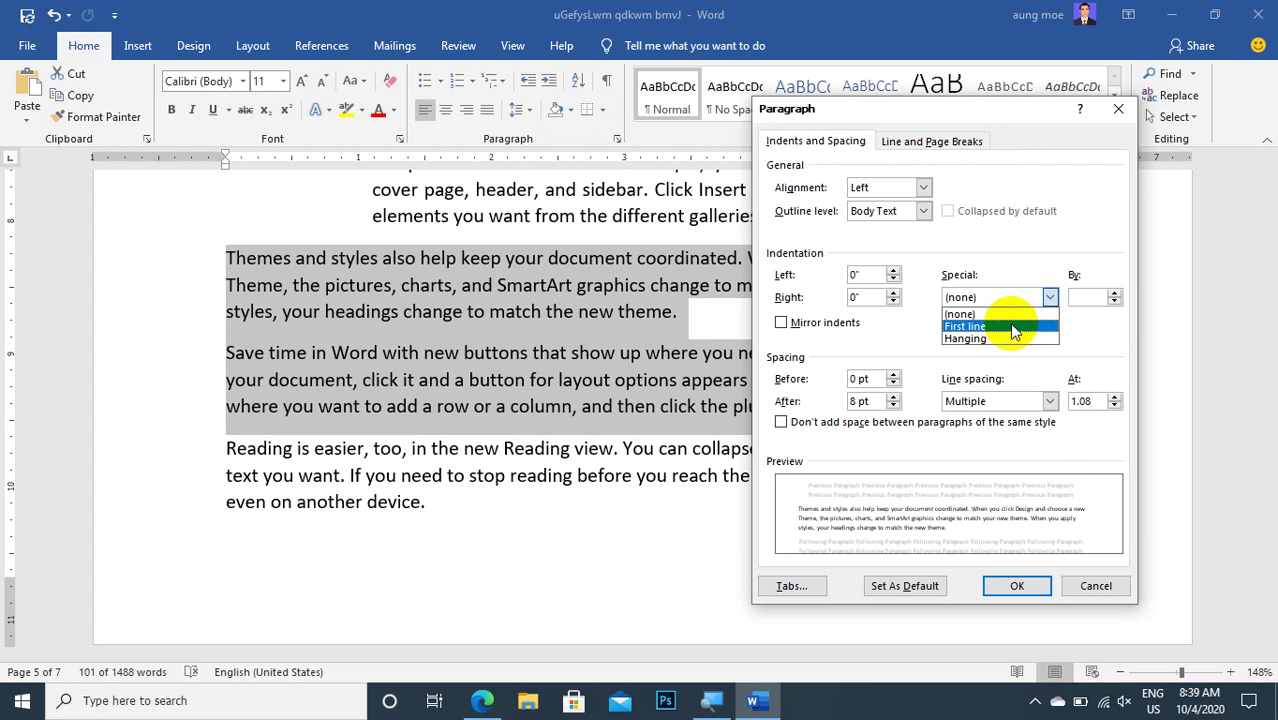
{"action": "left_click", "coordinate": [352, 488]}
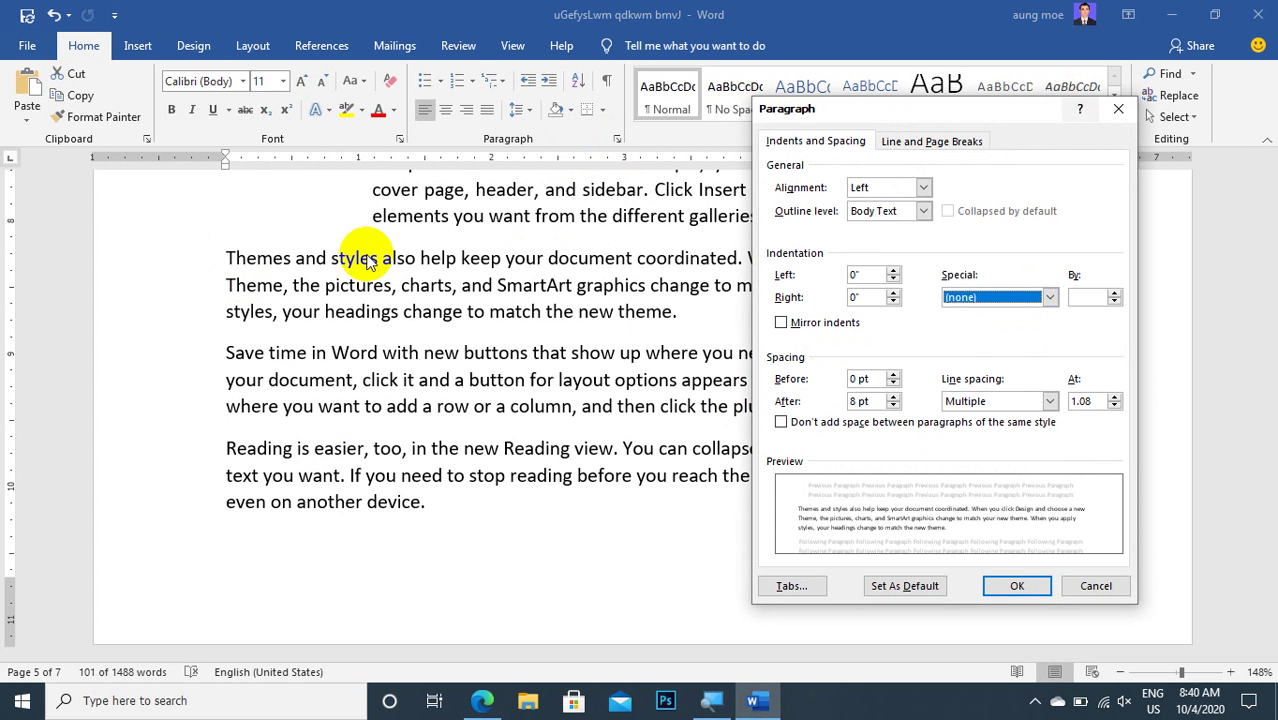
{"action": "left_click", "coordinate": [1117, 108]}
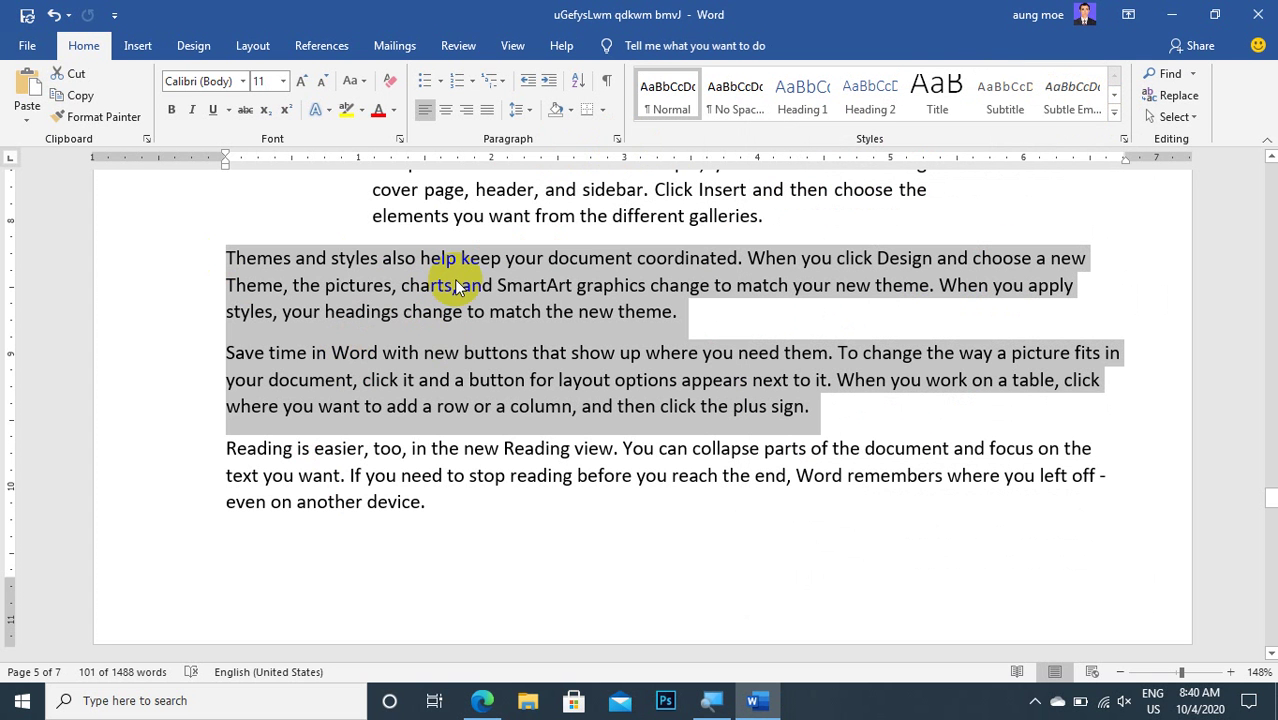
{"action": "left_click", "coordinate": [620, 139]}
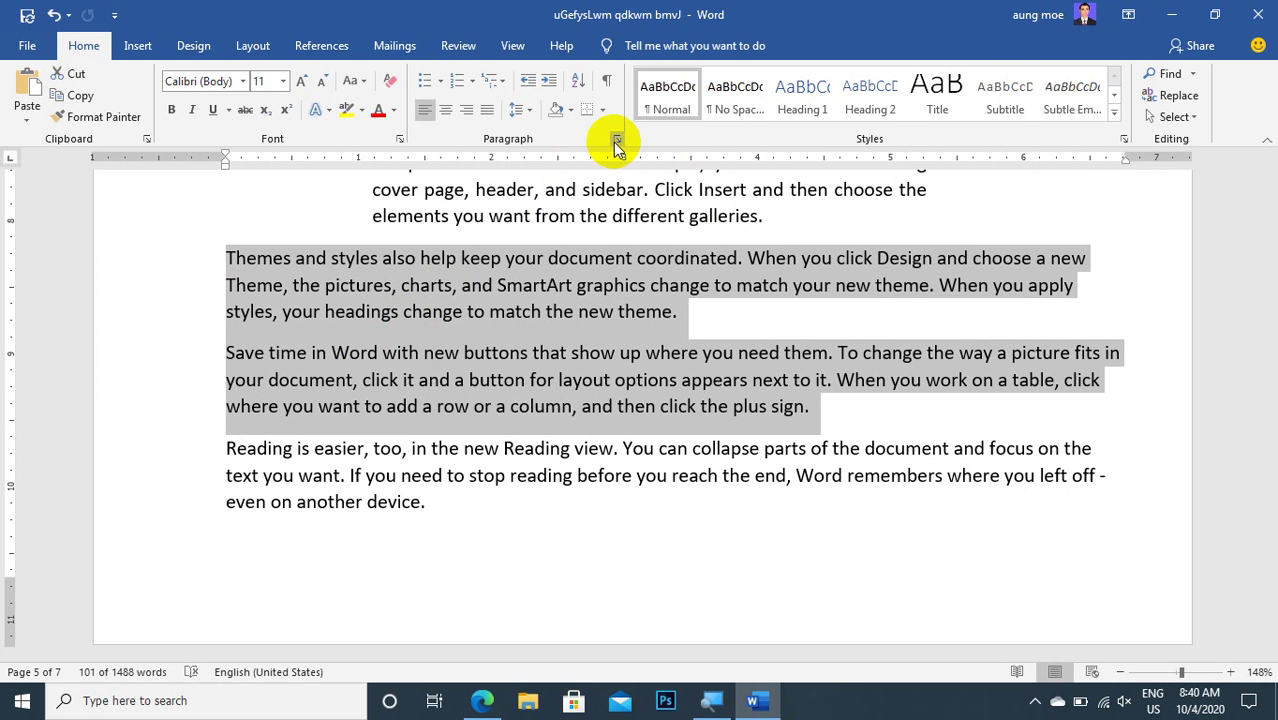
- Give the selected paragraphs a First line special indent in the Paragraph dialog
{"action": "left_click", "coordinate": [615, 137]}
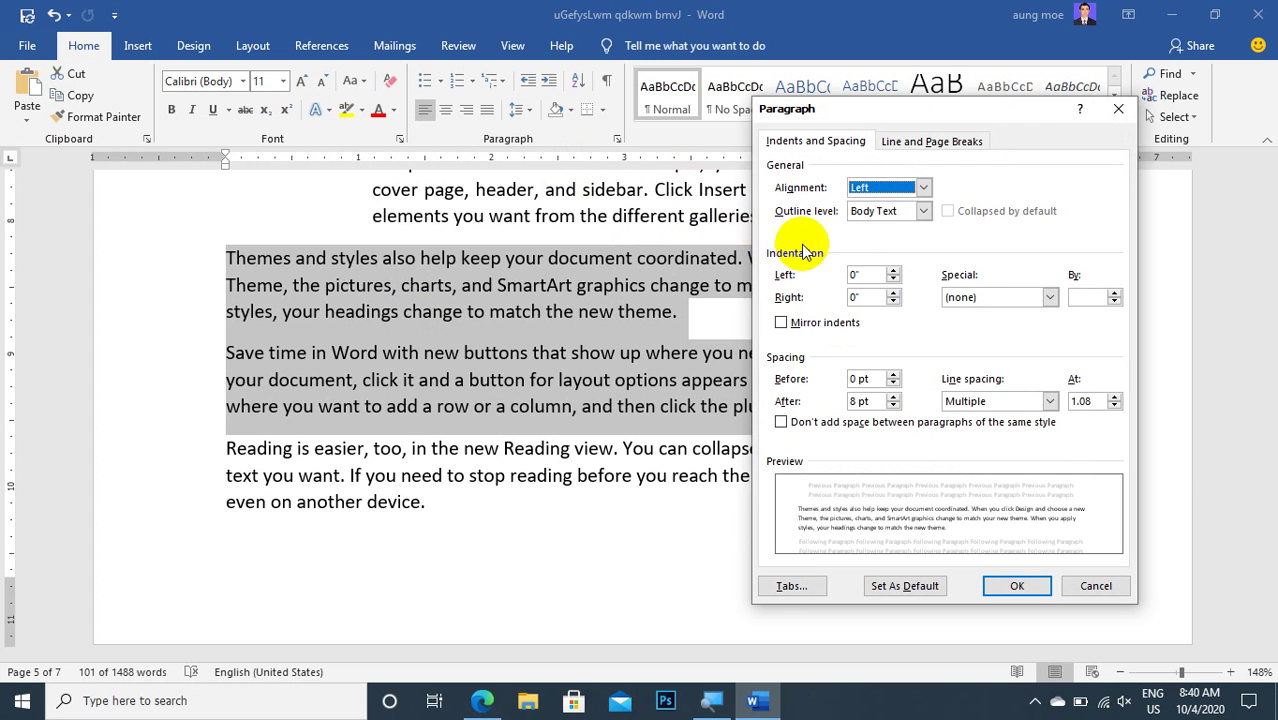
{"action": "left_click", "coordinate": [1050, 298]}
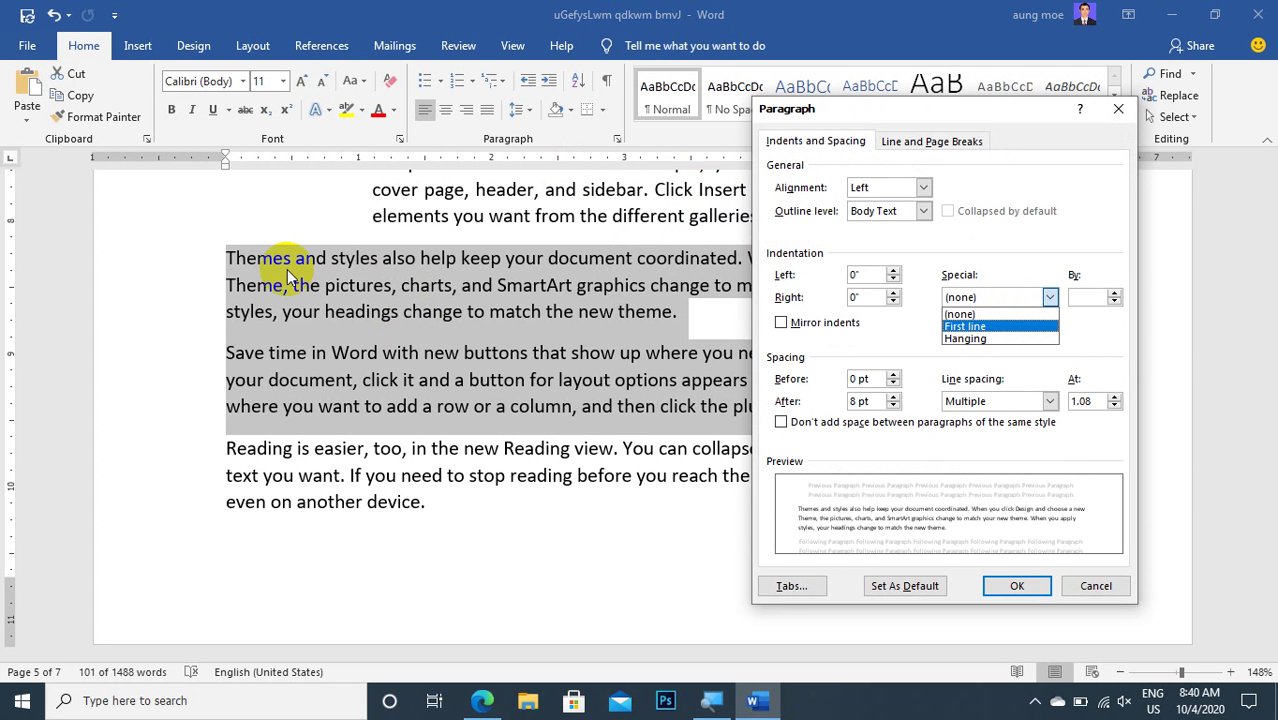
{"action": "left_click", "coordinate": [986, 327]}
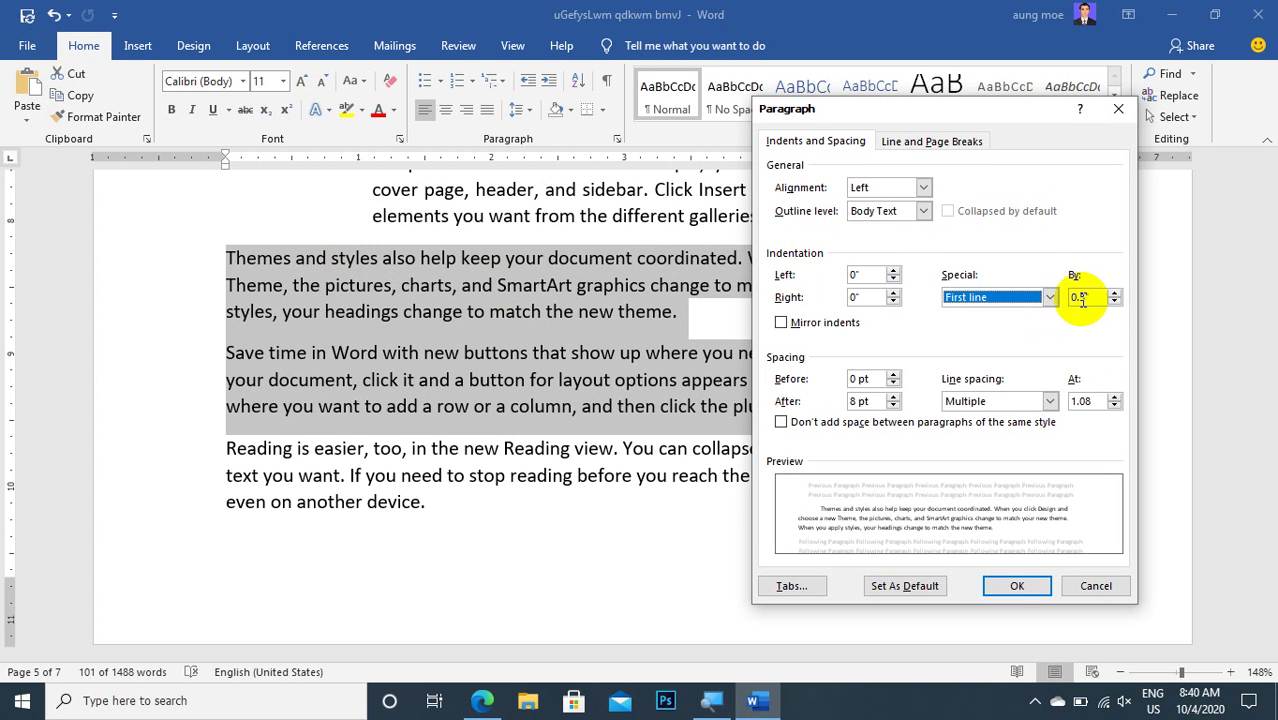
{"action": "left_click", "coordinate": [1016, 586]}
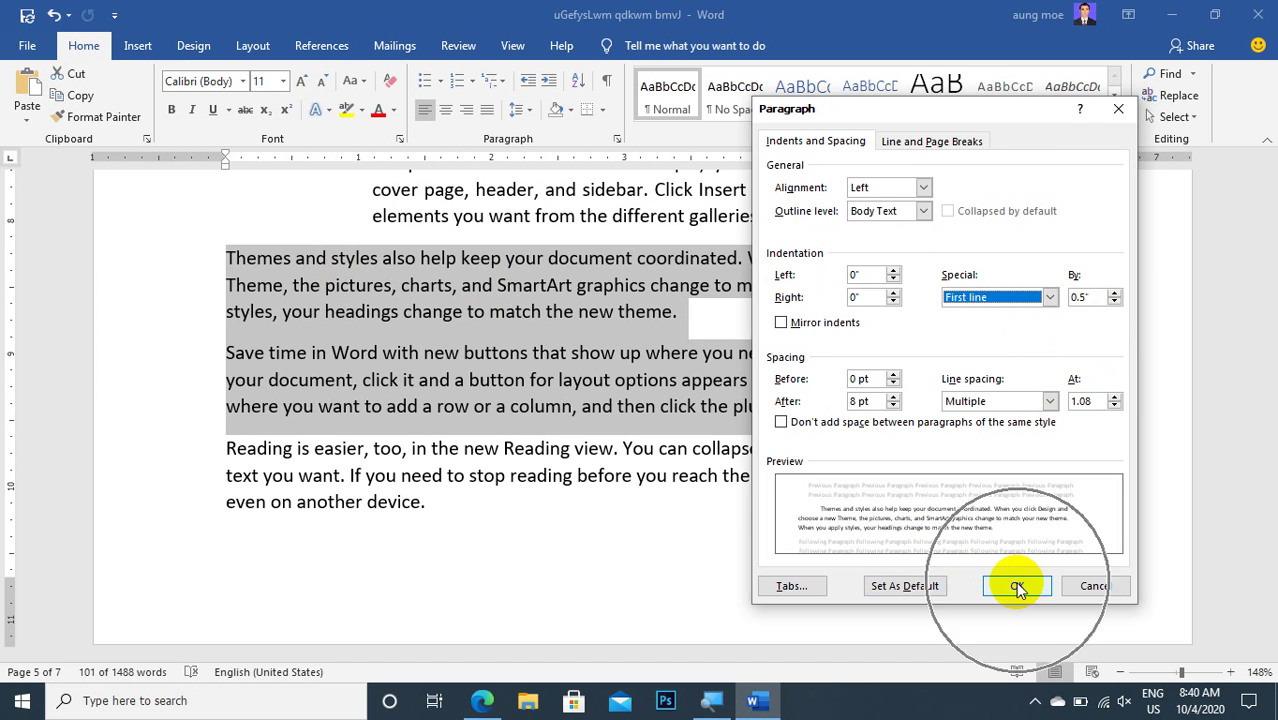
- Reselect the Themes and Save time paragraphs, apply the 0.9" first-line indent, then undo once
{"action": "left_click", "coordinate": [290, 258]}
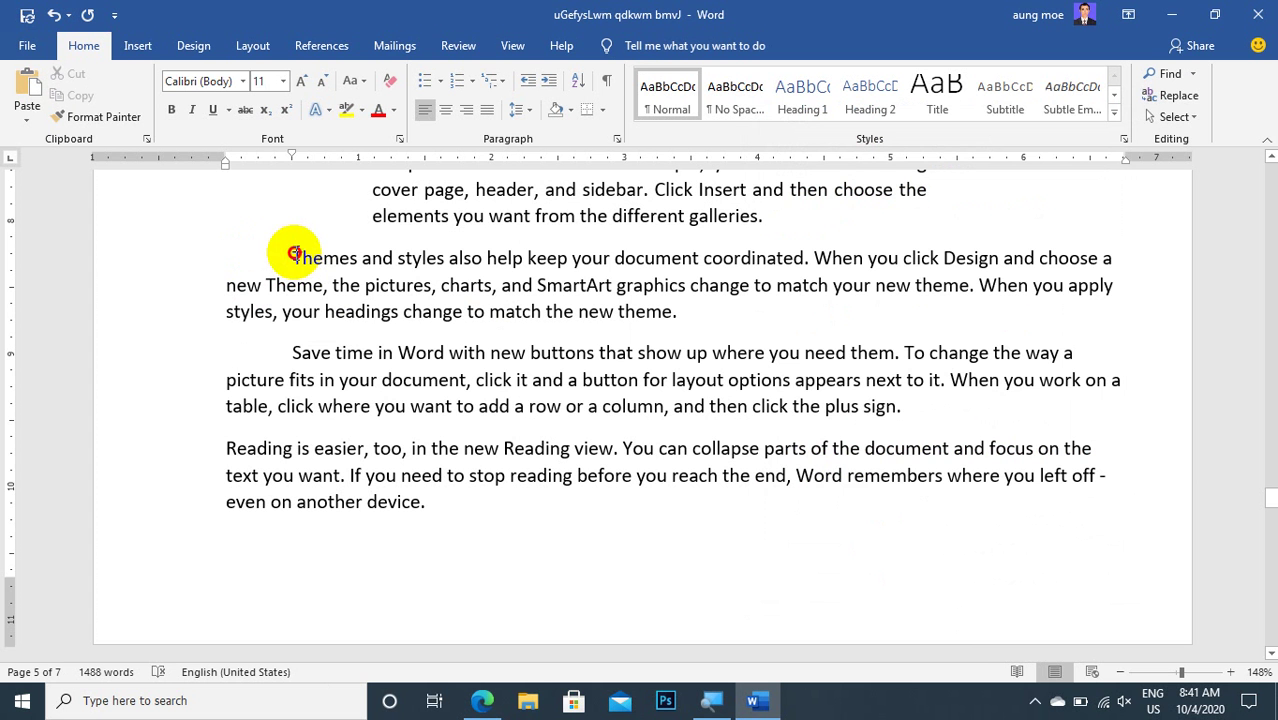
{"action": "left_click_drag", "start_coordinate": [292, 257], "coordinate": [1048, 402]}
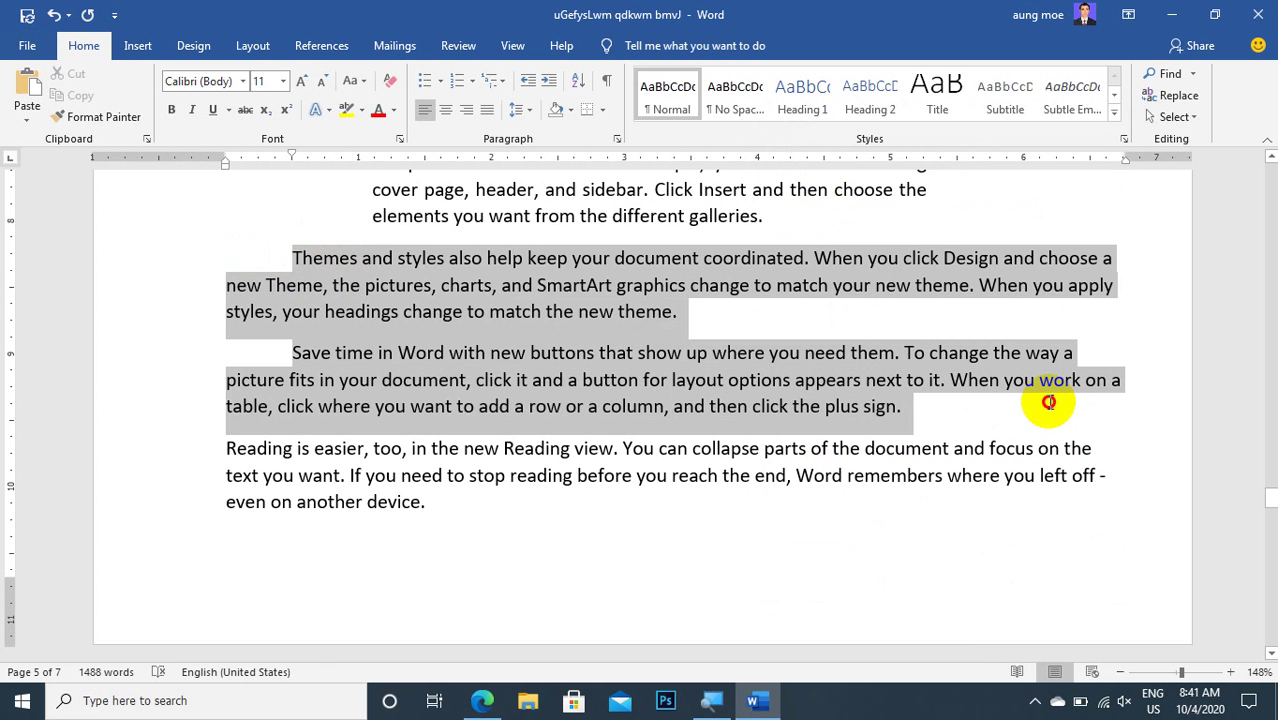
{"action": "left_click", "coordinate": [618, 138]}
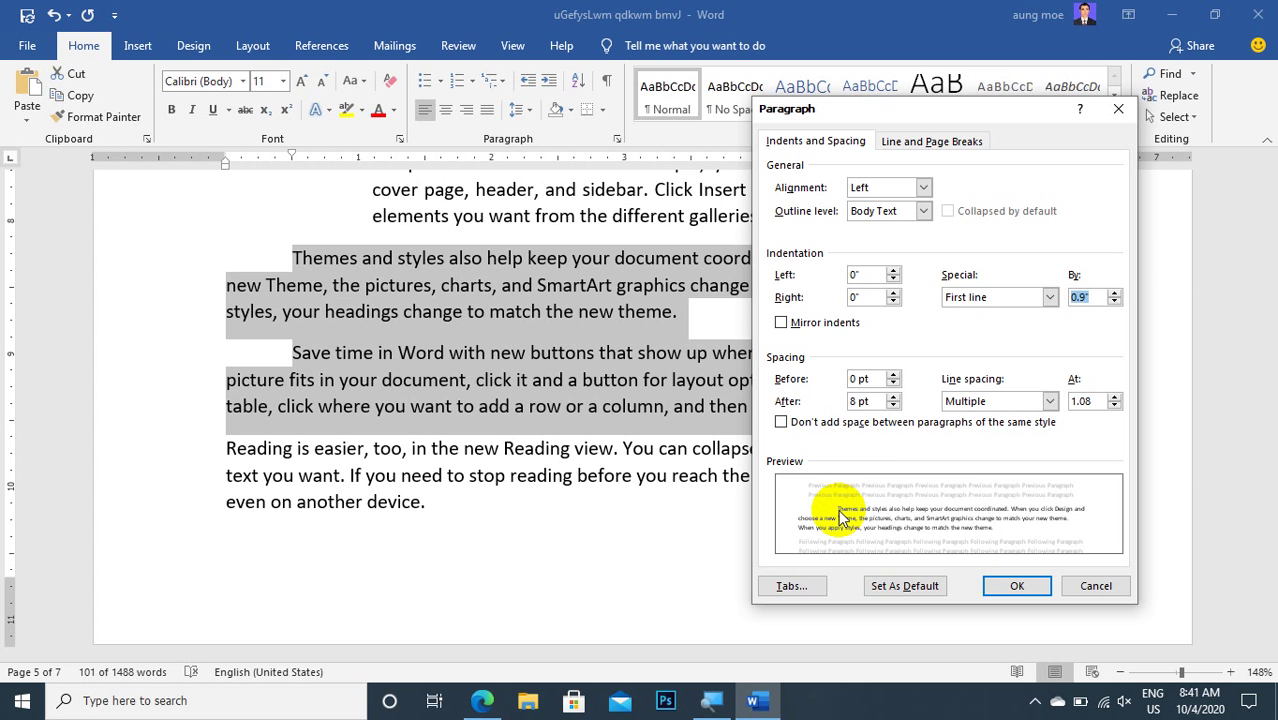
{"action": "left_click", "coordinate": [1017, 590]}
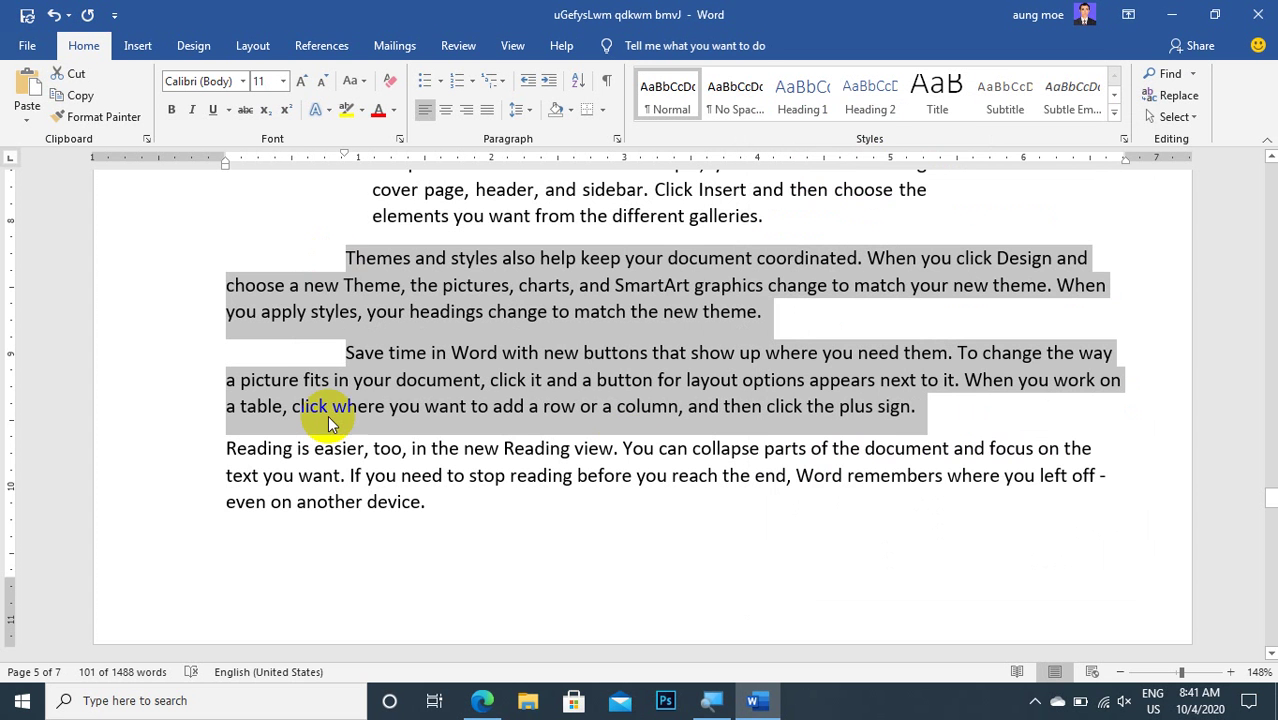
{"action": "key", "text": "ctrl+z"}
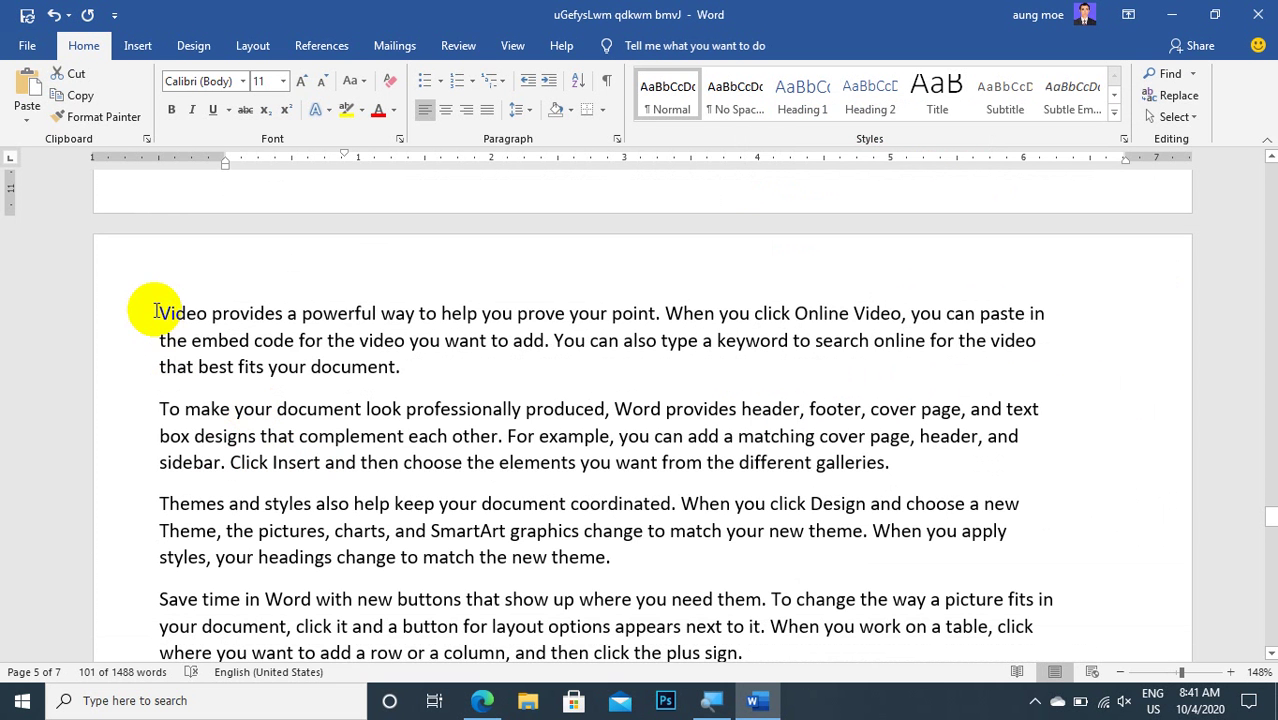
- Give the 'Video provides' and 'To make your document' paragraphs a 0.5" hanging indent
{"action": "mouse_move", "coordinate": [175, 313]}
{"action": "left_mouse_down"}
{"action": "mouse_move", "coordinate": [780, 453]}
{"action": "mouse_move", "coordinate": [900, 462]}
{"action": "left_mouse_up"}
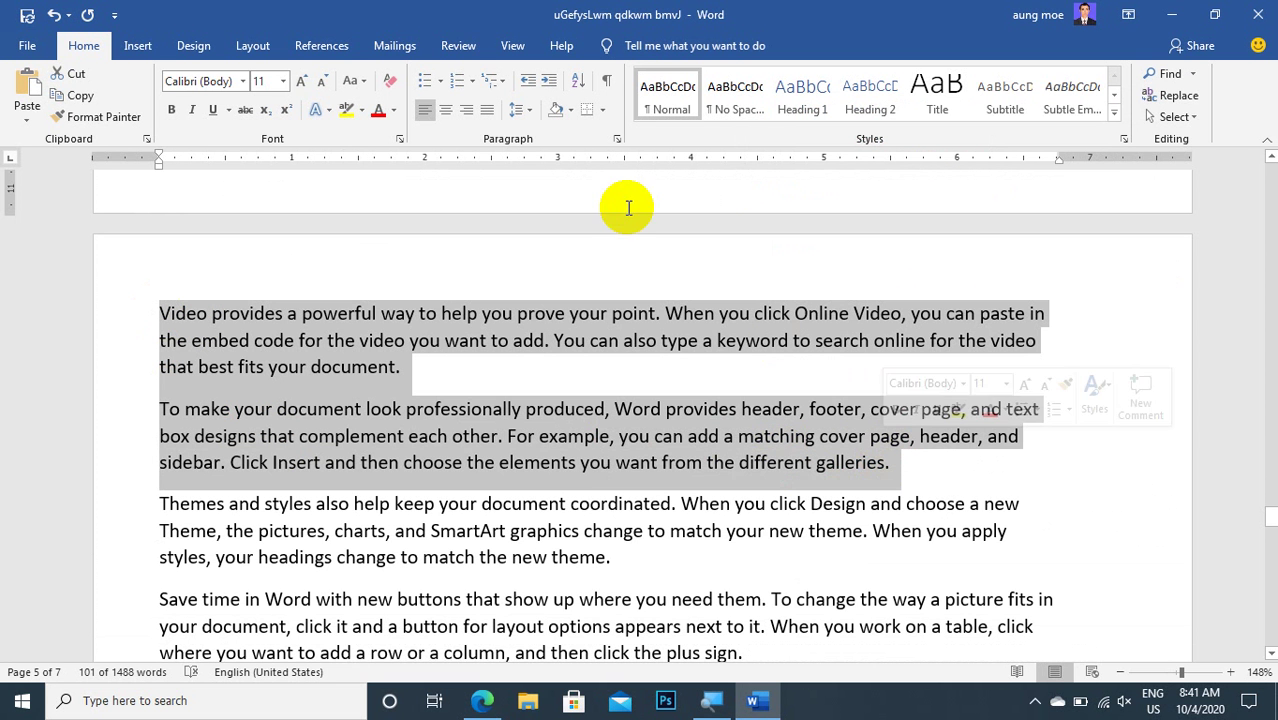
{"action": "left_click", "coordinate": [617, 138]}
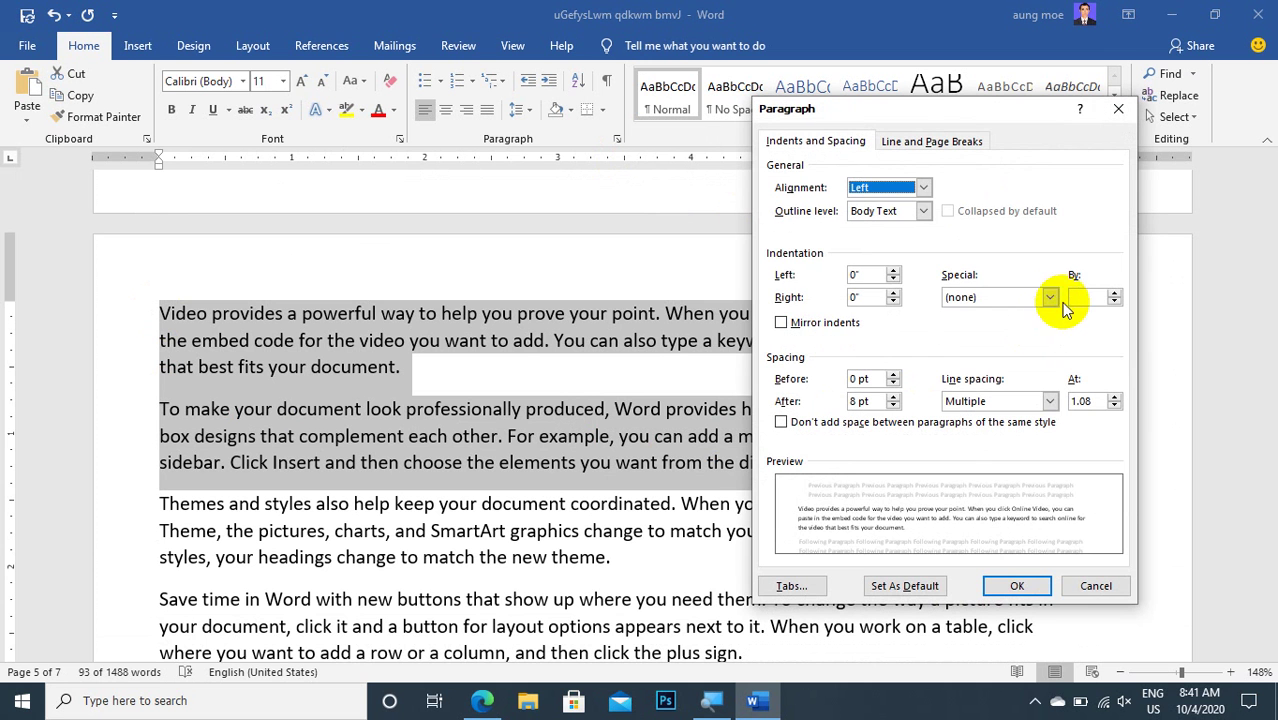
{"action": "left_click", "coordinate": [1050, 297]}
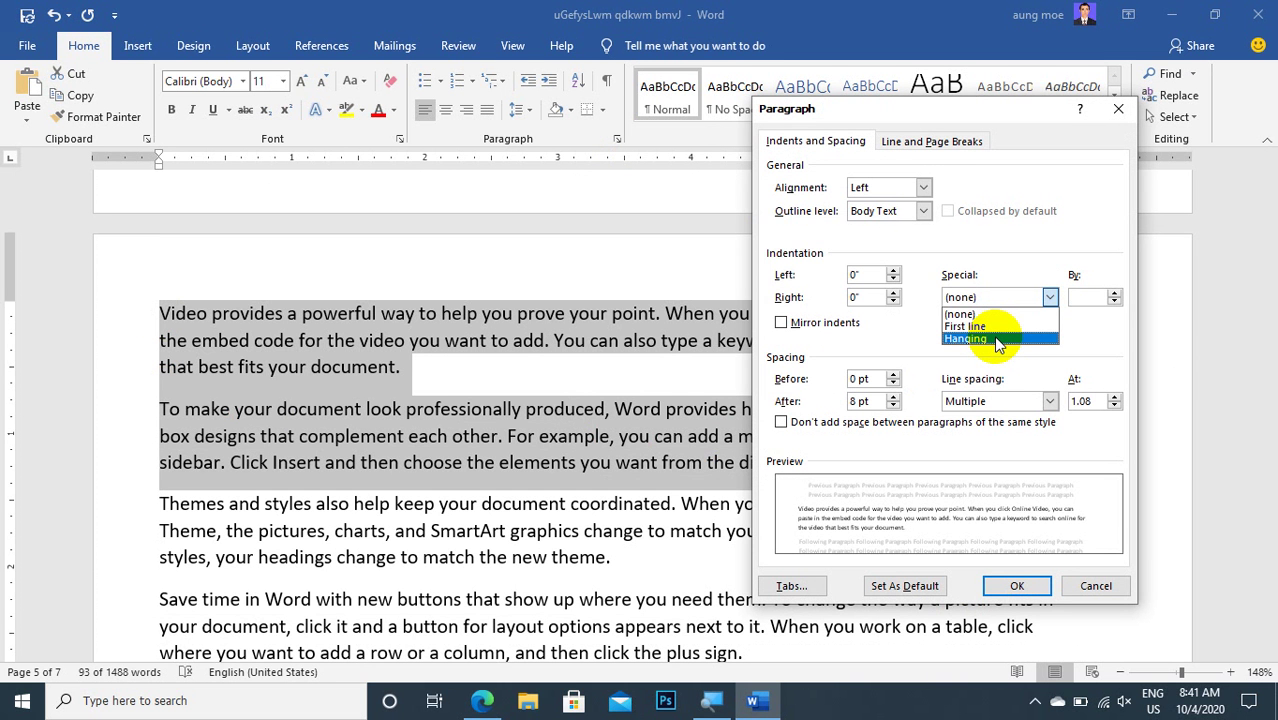
{"action": "left_click", "coordinate": [996, 340]}
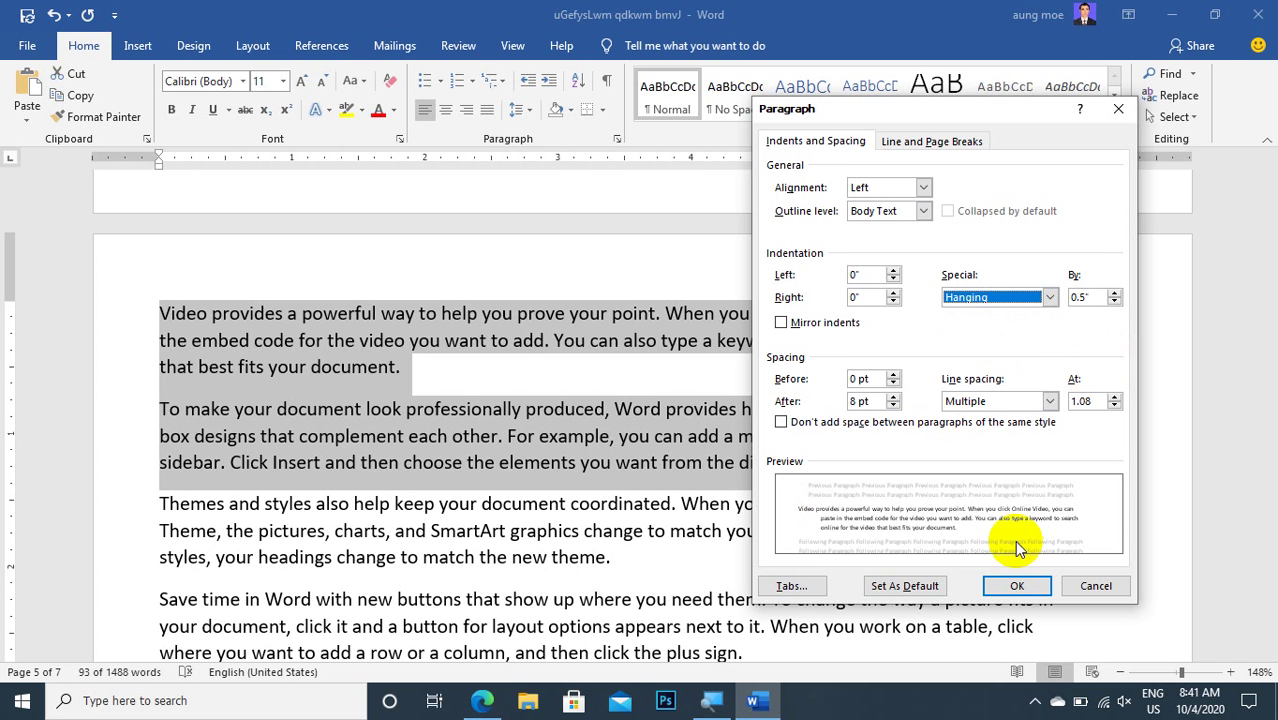
{"action": "left_click", "coordinate": [1017, 586]}
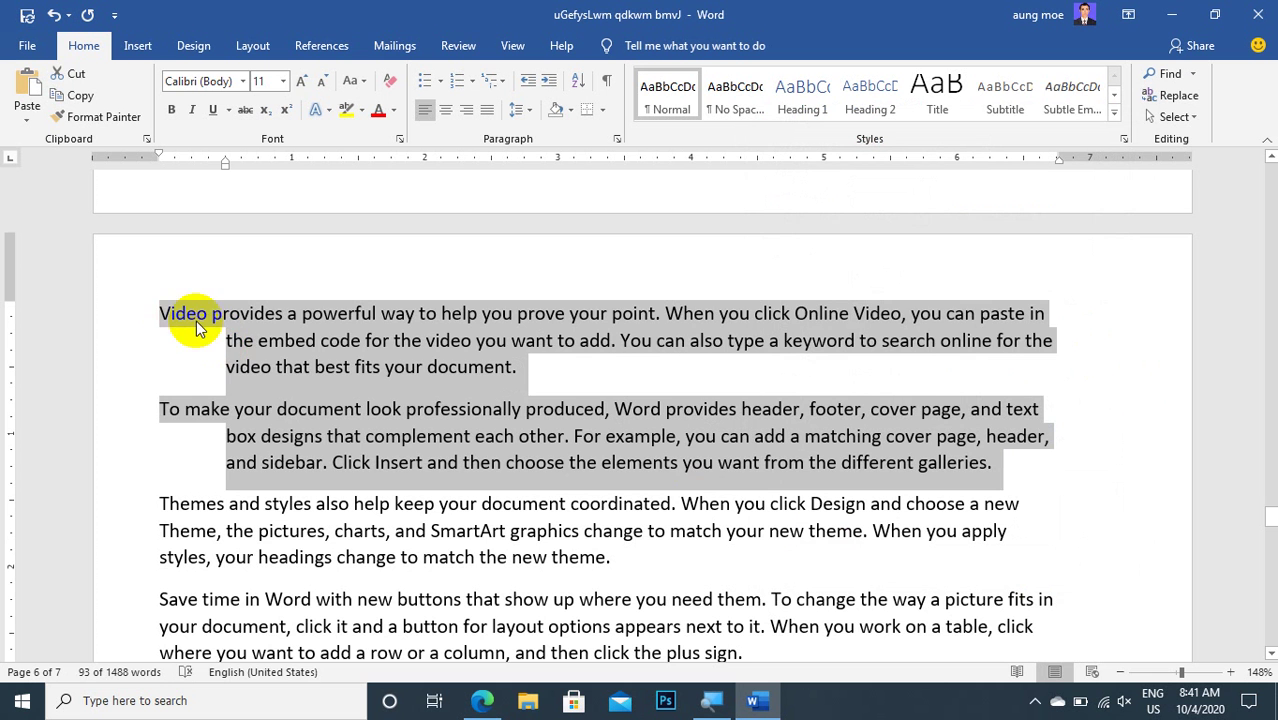
{"action": "left_click", "coordinate": [200, 328]}
{"action": "scroll", "coordinate": [209, 308], "scroll_direction": "down", "scroll_amount": 2}
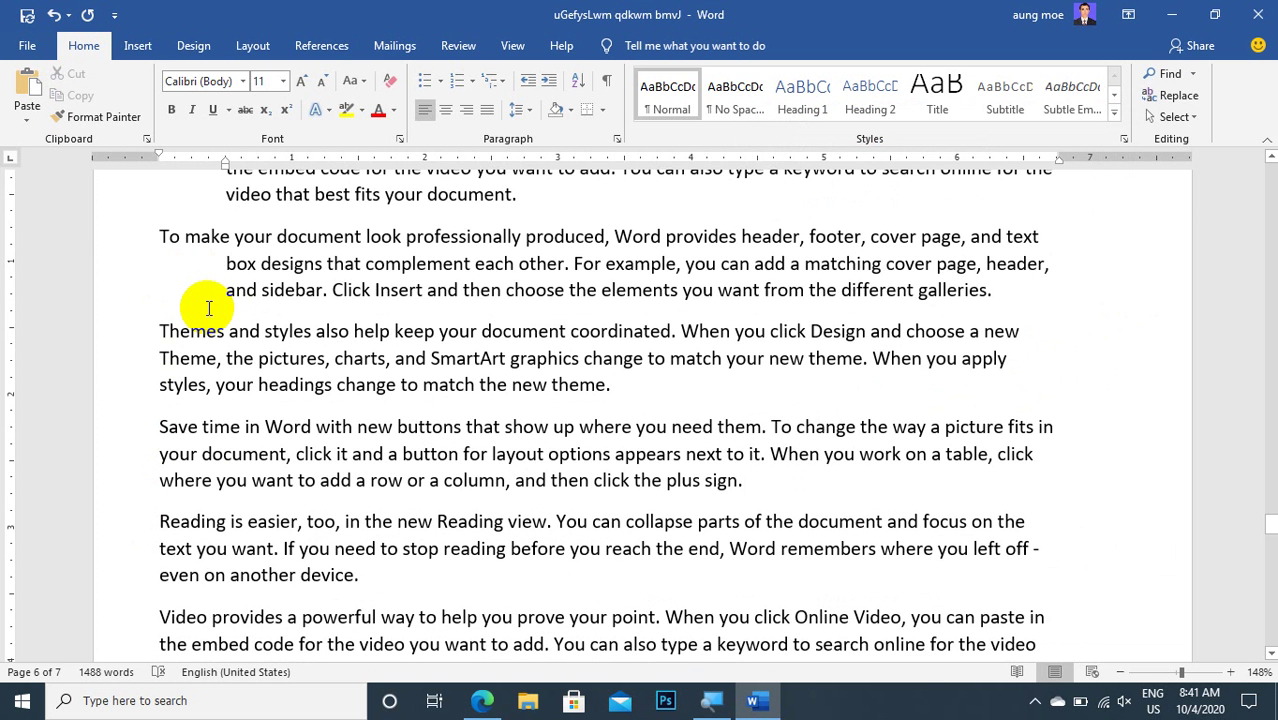
{"action": "scroll", "coordinate": [212, 312], "scroll_direction": "up", "scroll_amount": 2}
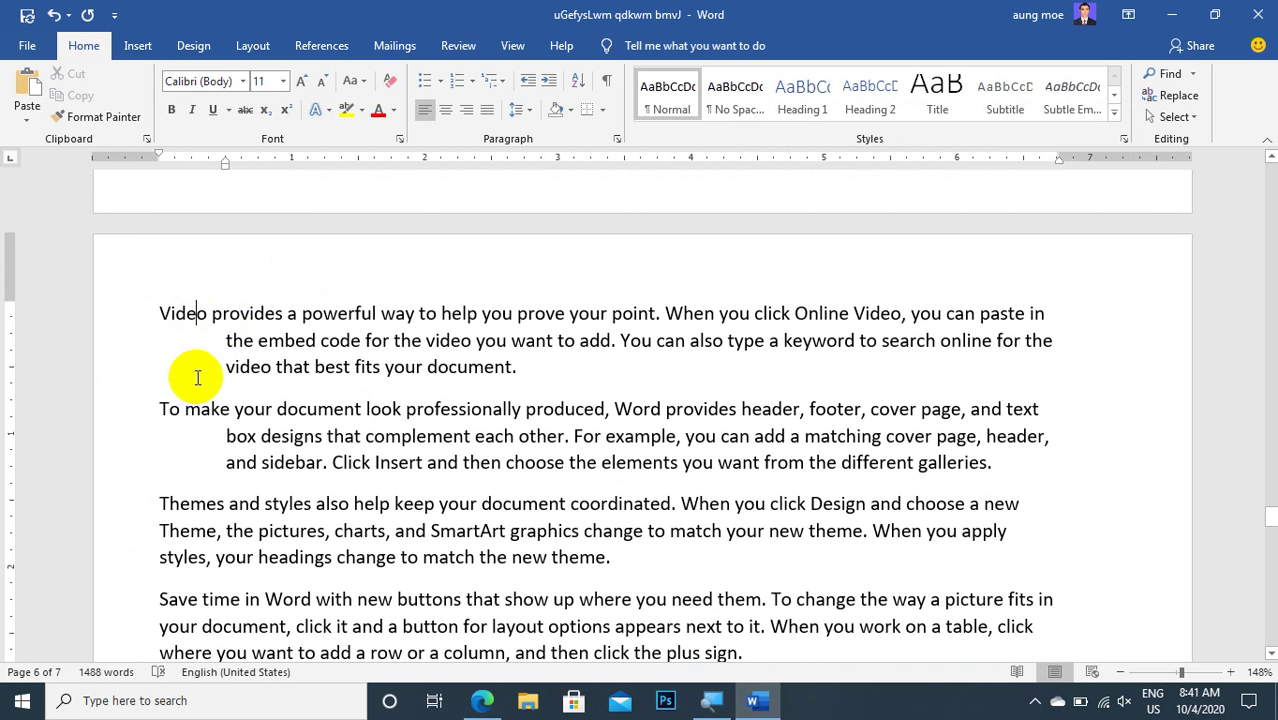
- Apply a 1" hanging indent to the Themes, Save time and Reading paragraphs
{"action": "mouse_move", "coordinate": [160, 505]}
{"action": "left_mouse_down"}
{"action": "mouse_move", "coordinate": [901, 641]}
{"action": "mouse_move", "coordinate": [847, 630]}
{"action": "left_mouse_up"}
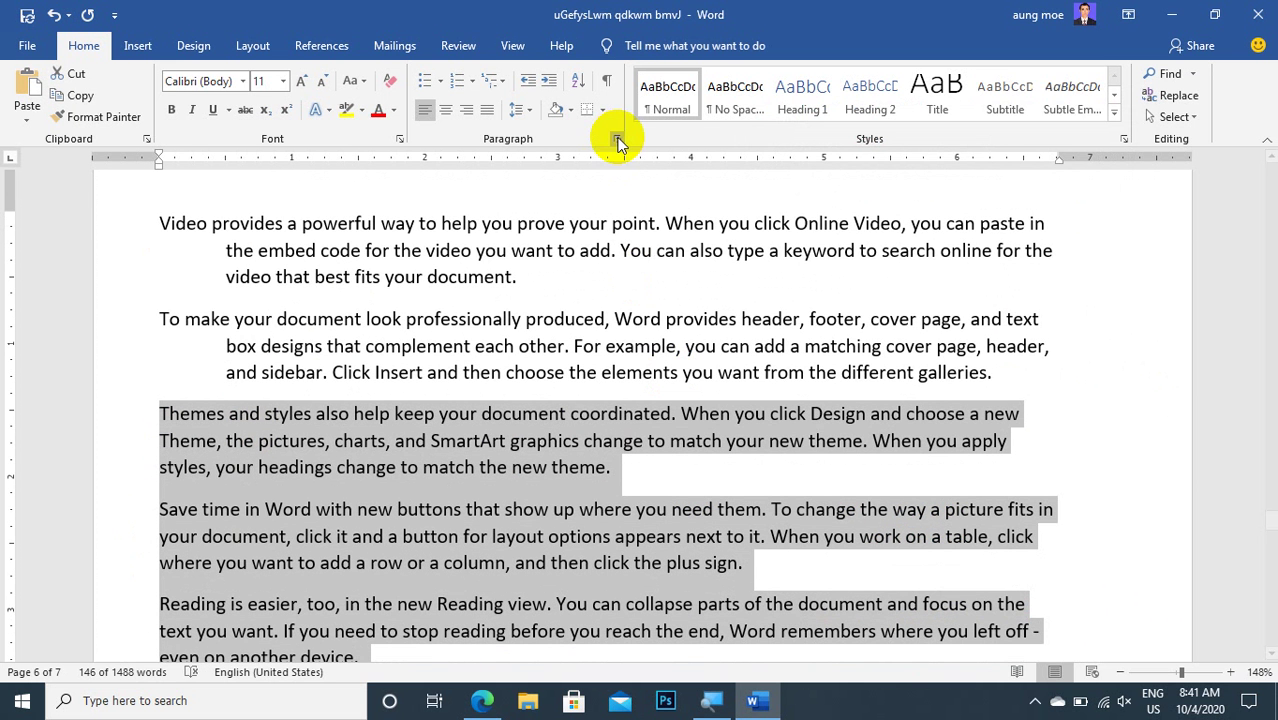
{"action": "left_click", "coordinate": [618, 137]}
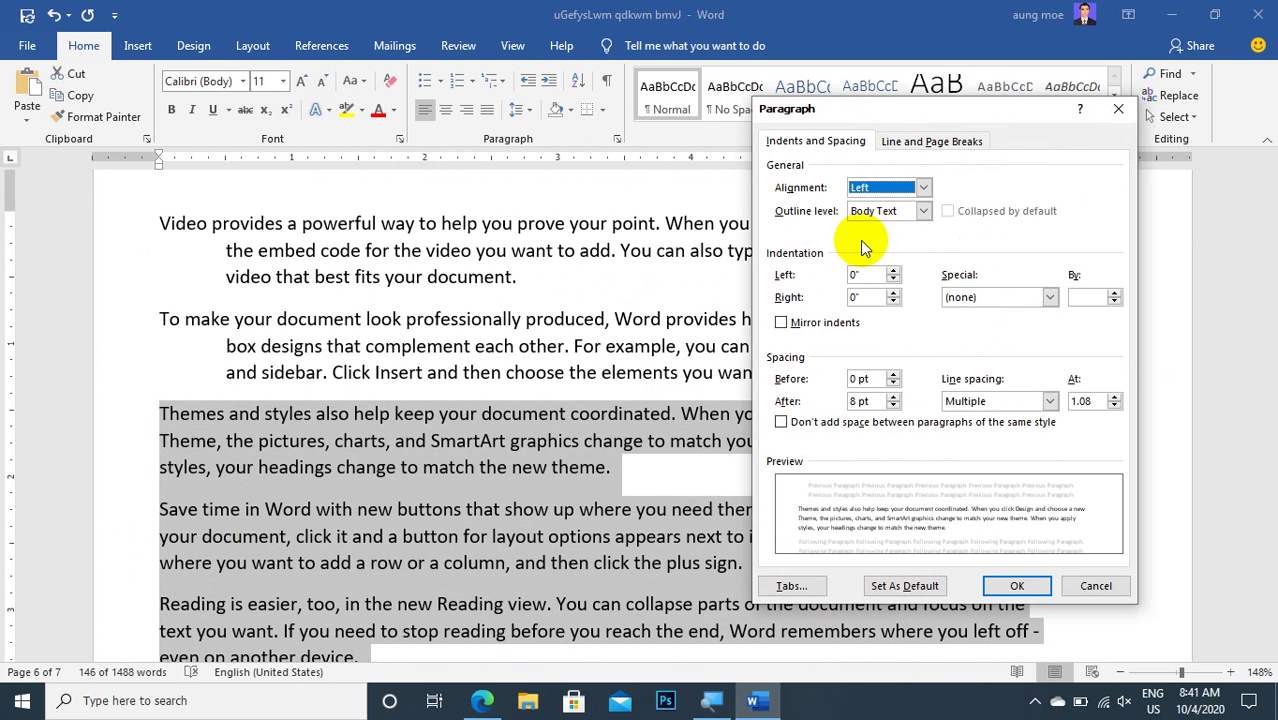
{"action": "left_click", "coordinate": [1046, 297]}
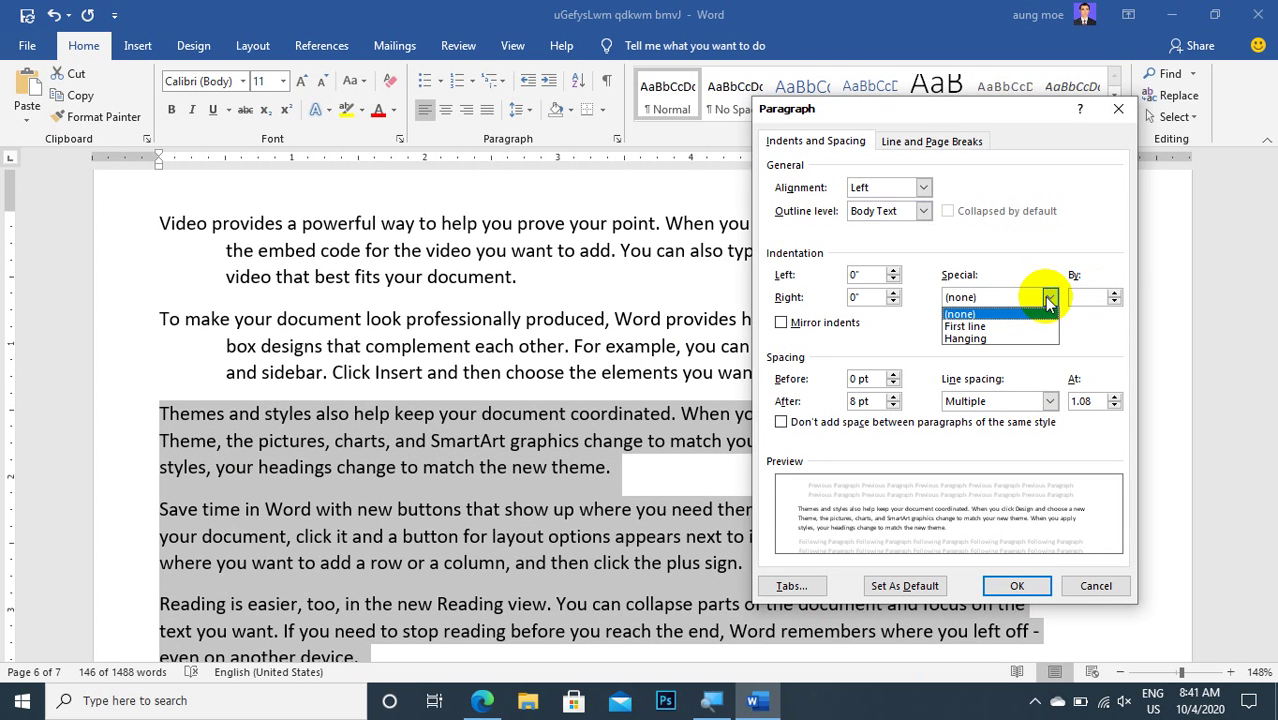
{"action": "left_click", "coordinate": [968, 340]}
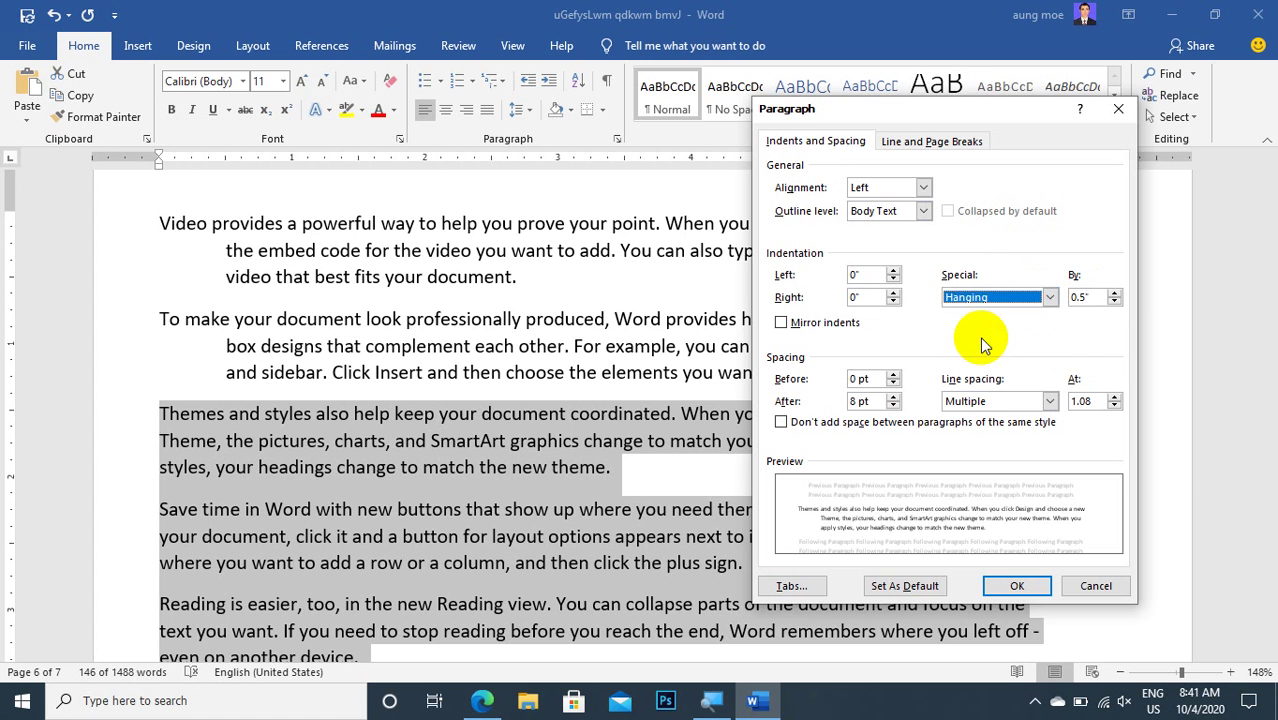
{"action": "left_click", "coordinate": [1114, 293]}
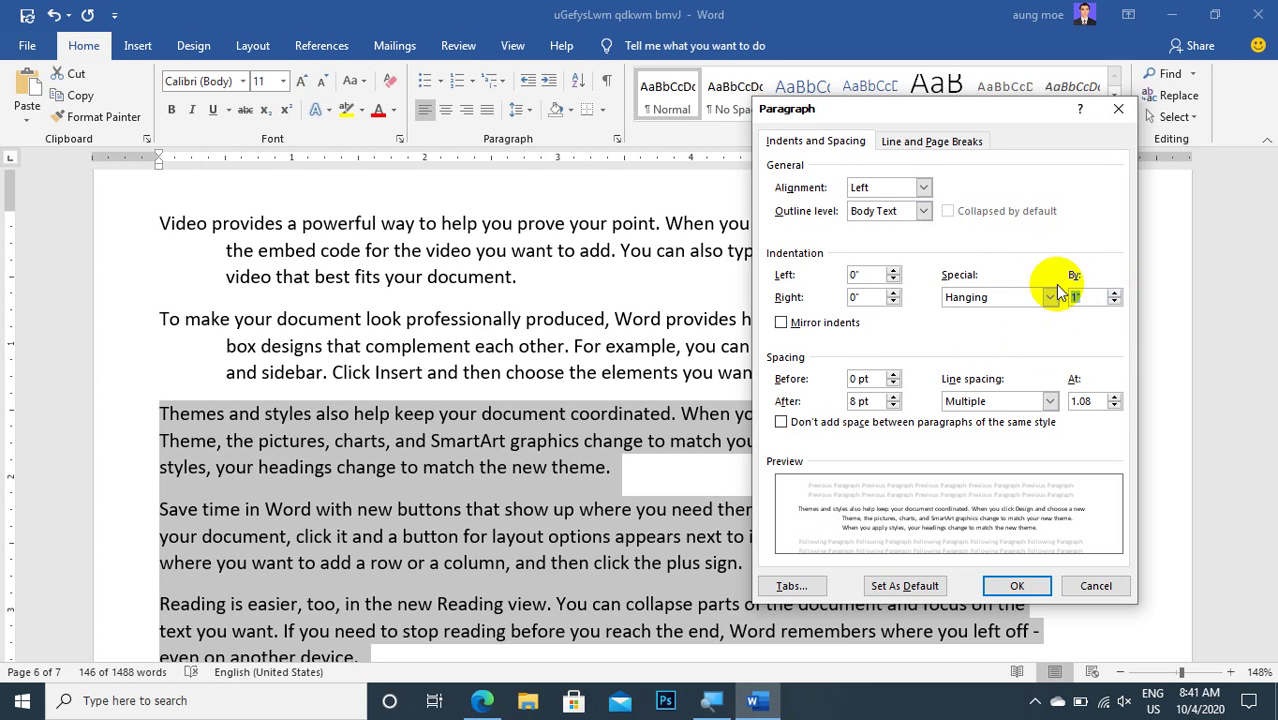
{"action": "left_click", "coordinate": [1018, 587]}
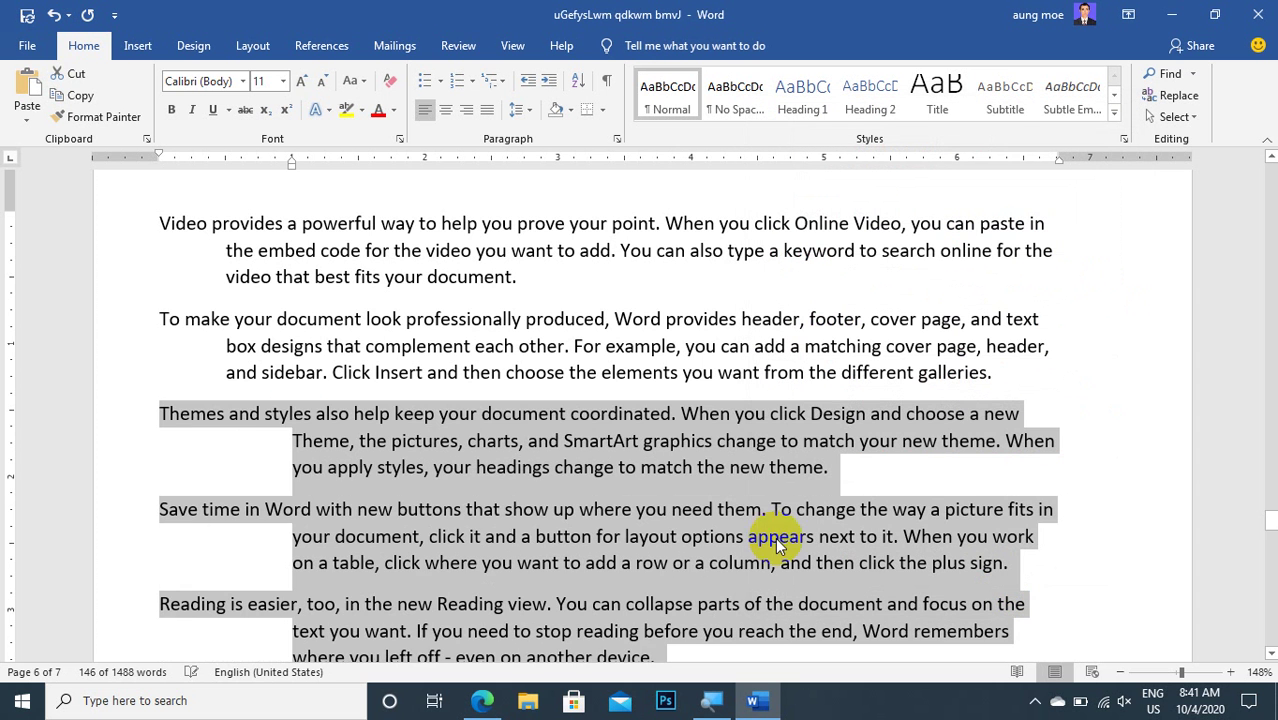
{"action": "left_click", "coordinate": [281, 416]}
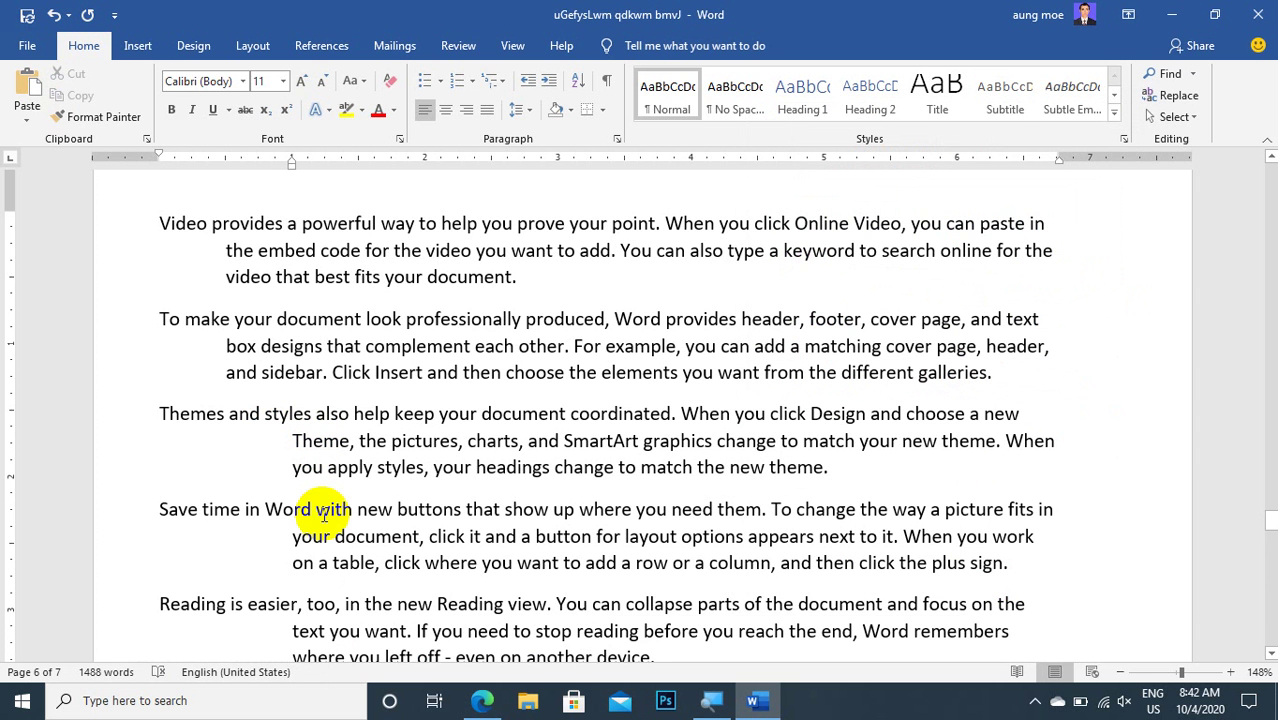
{"action": "scroll", "coordinate": [626, 208], "scroll_direction": "down", "scroll_amount": 1}
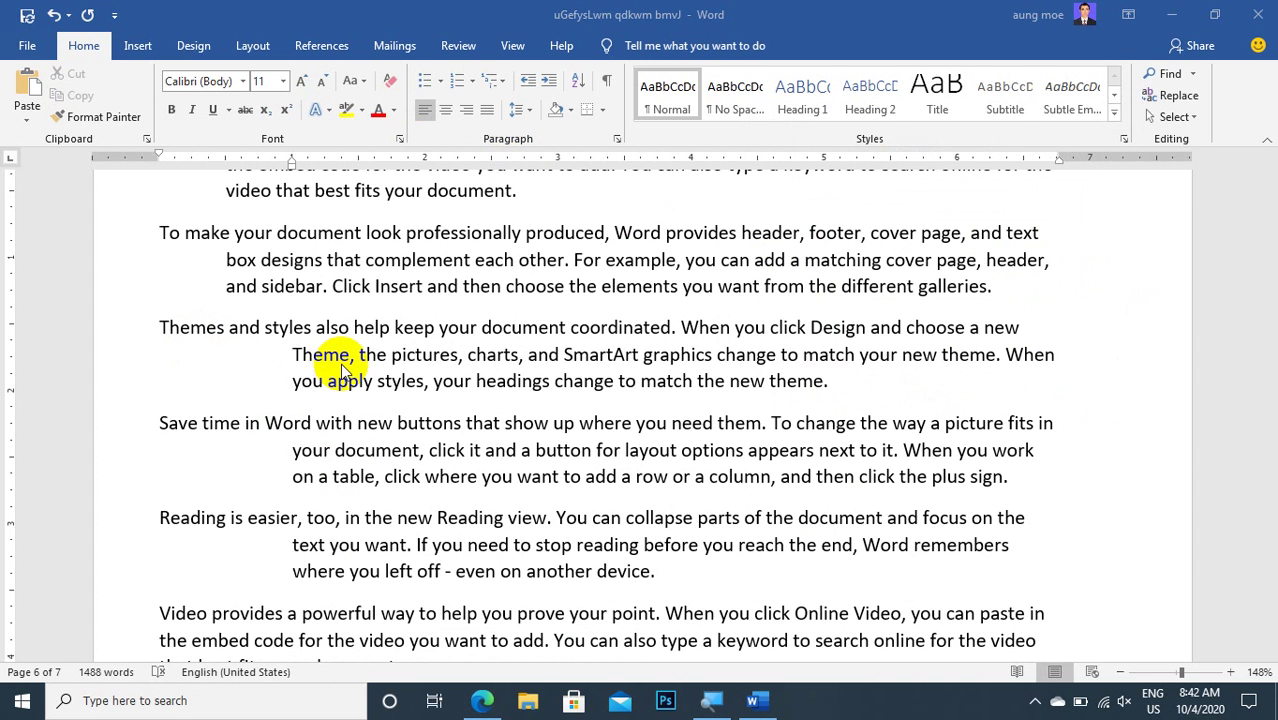
{"action": "left_click_drag", "start_coordinate": [155, 330], "coordinate": [285, 330]}
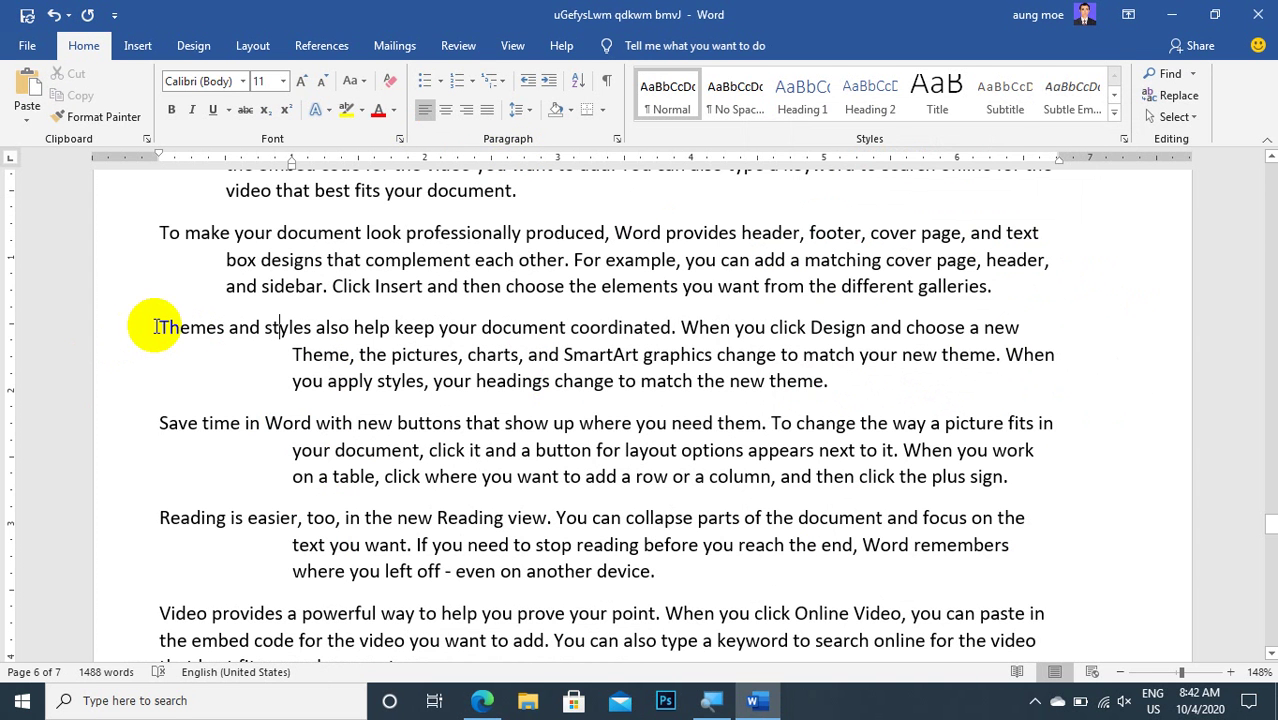
{"action": "left_click", "coordinate": [287, 328]}
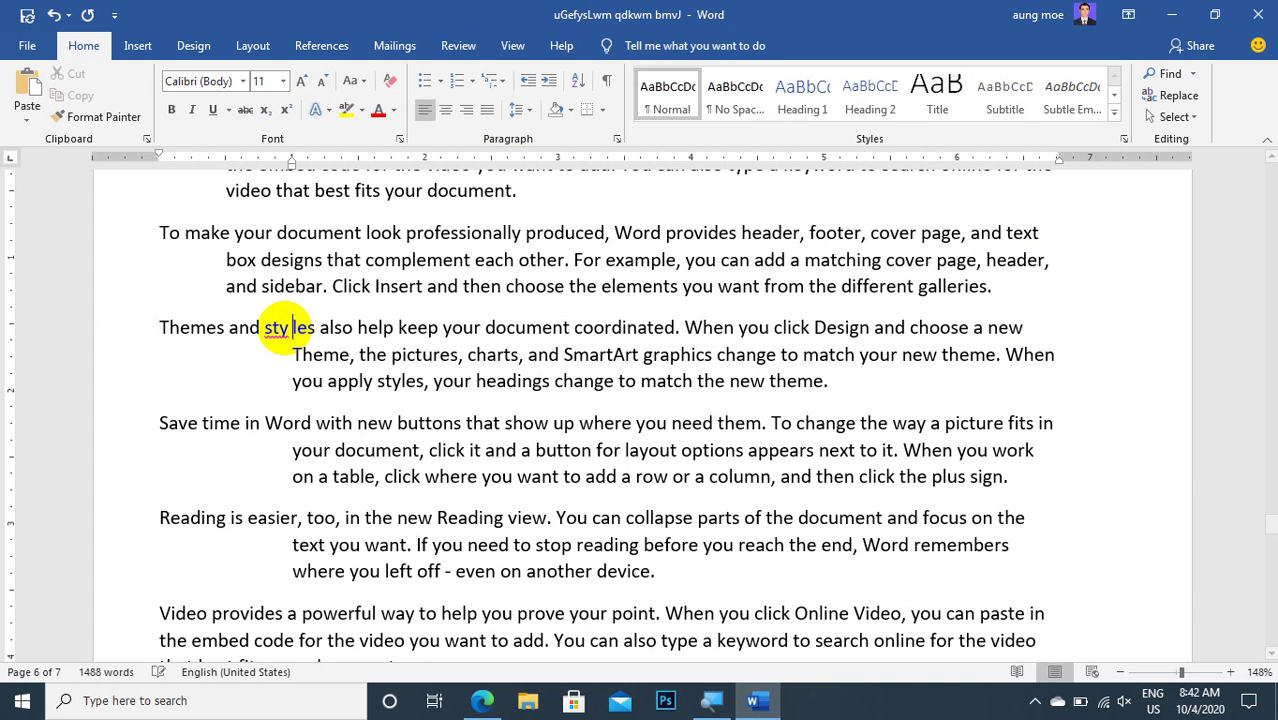
{"action": "key", "text": "Tab"}
{"action": "mouse_move", "coordinate": [289, 328]}
{"action": "left_mouse_down"}
{"action": "mouse_move", "coordinate": [160, 320]}
{"action": "mouse_move", "coordinate": [200, 288]}
{"action": "left_mouse_up"}
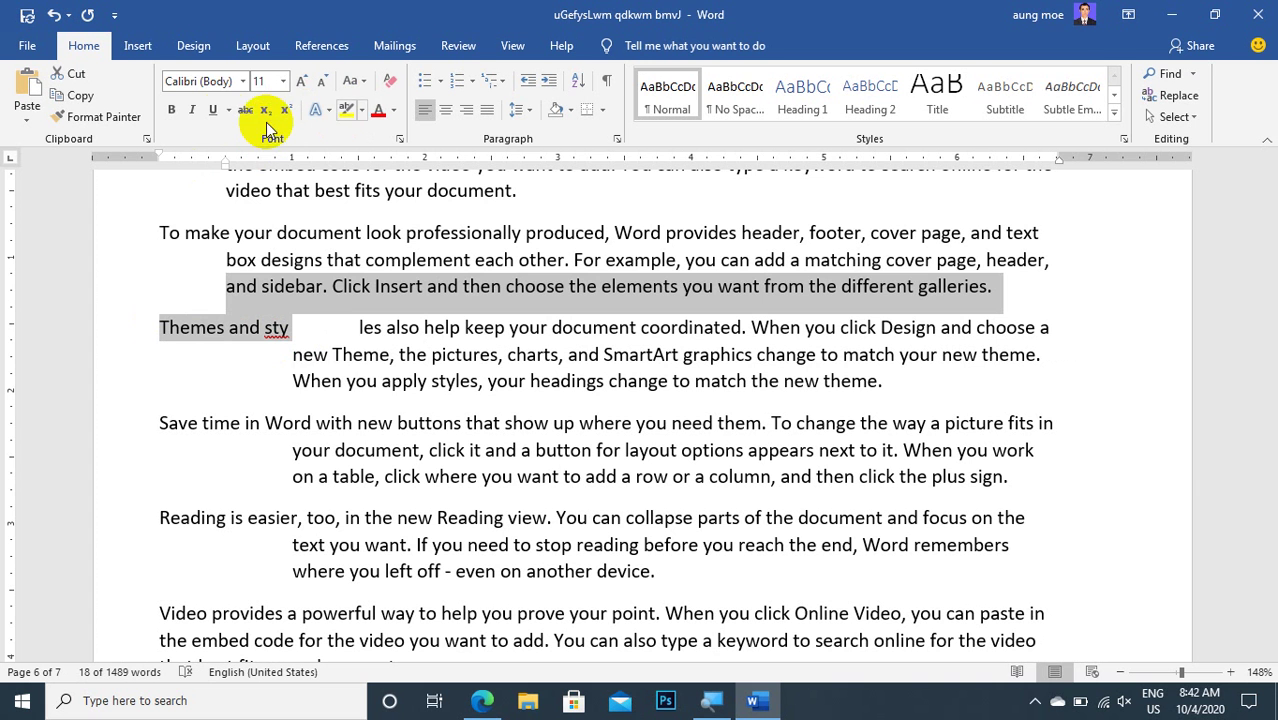
{"action": "left_click", "coordinate": [228, 119]}
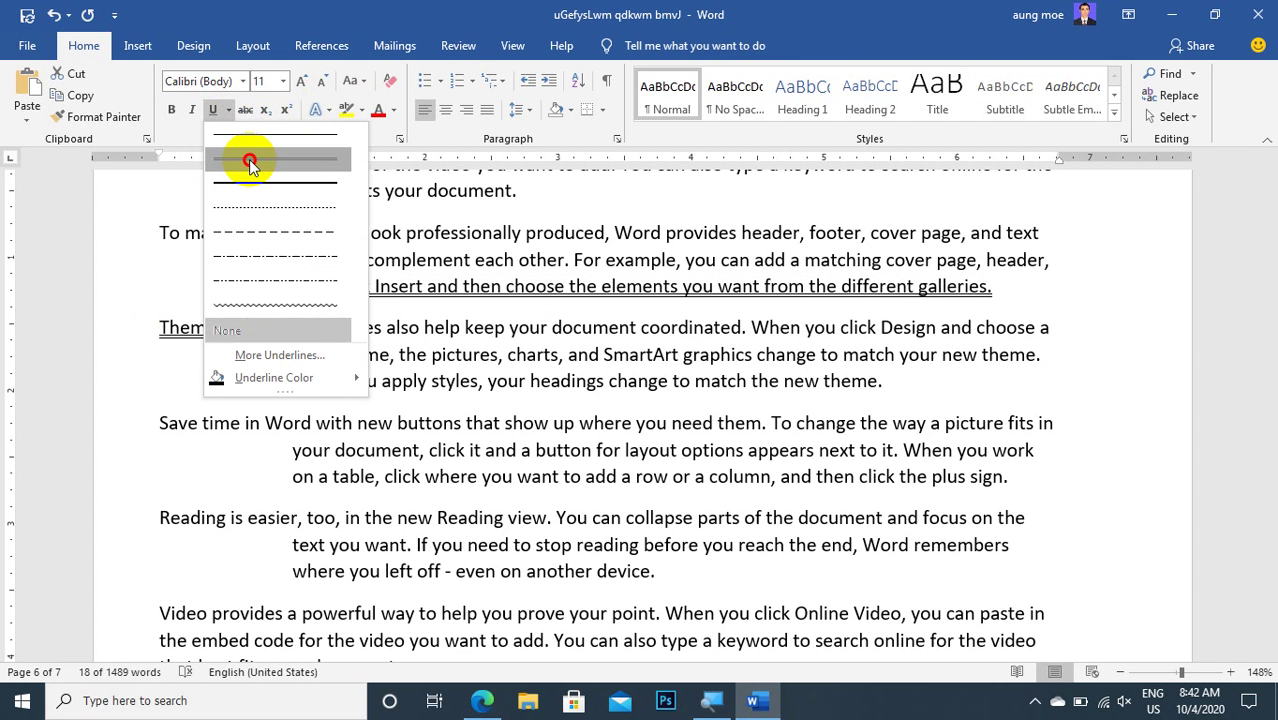
{"action": "left_click", "coordinate": [249, 160]}
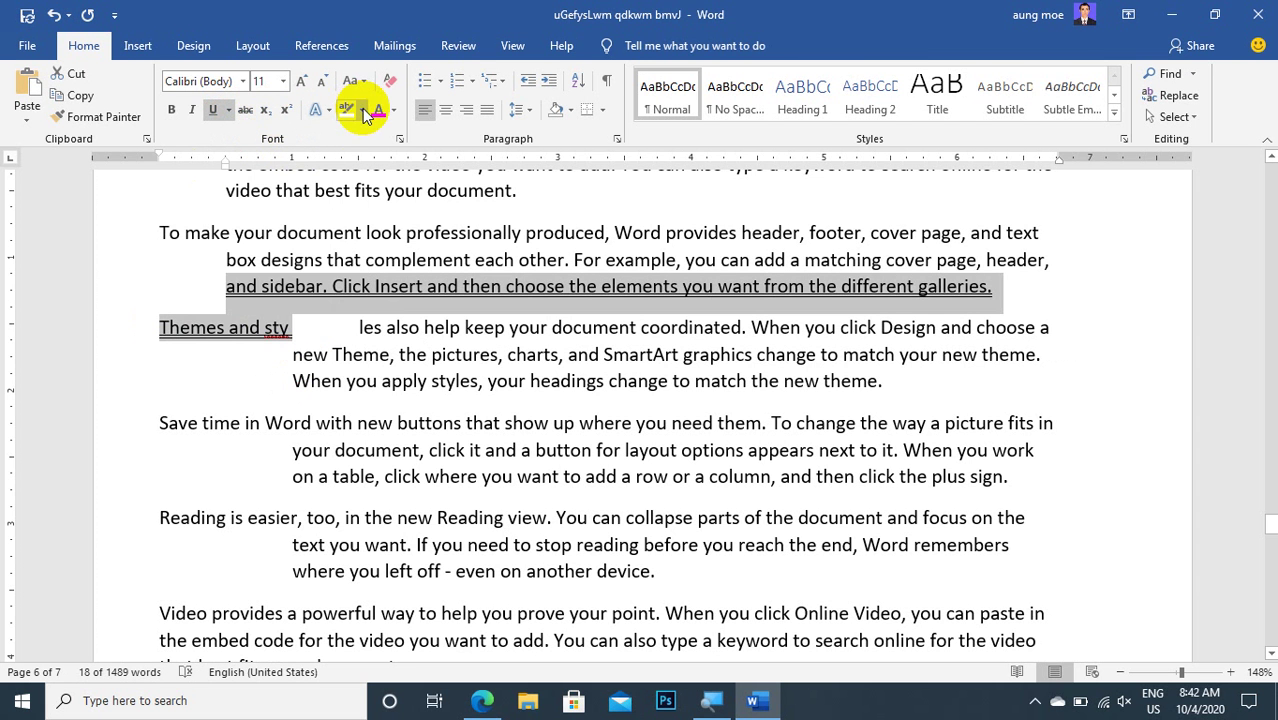
{"action": "left_click", "coordinate": [318, 110]}
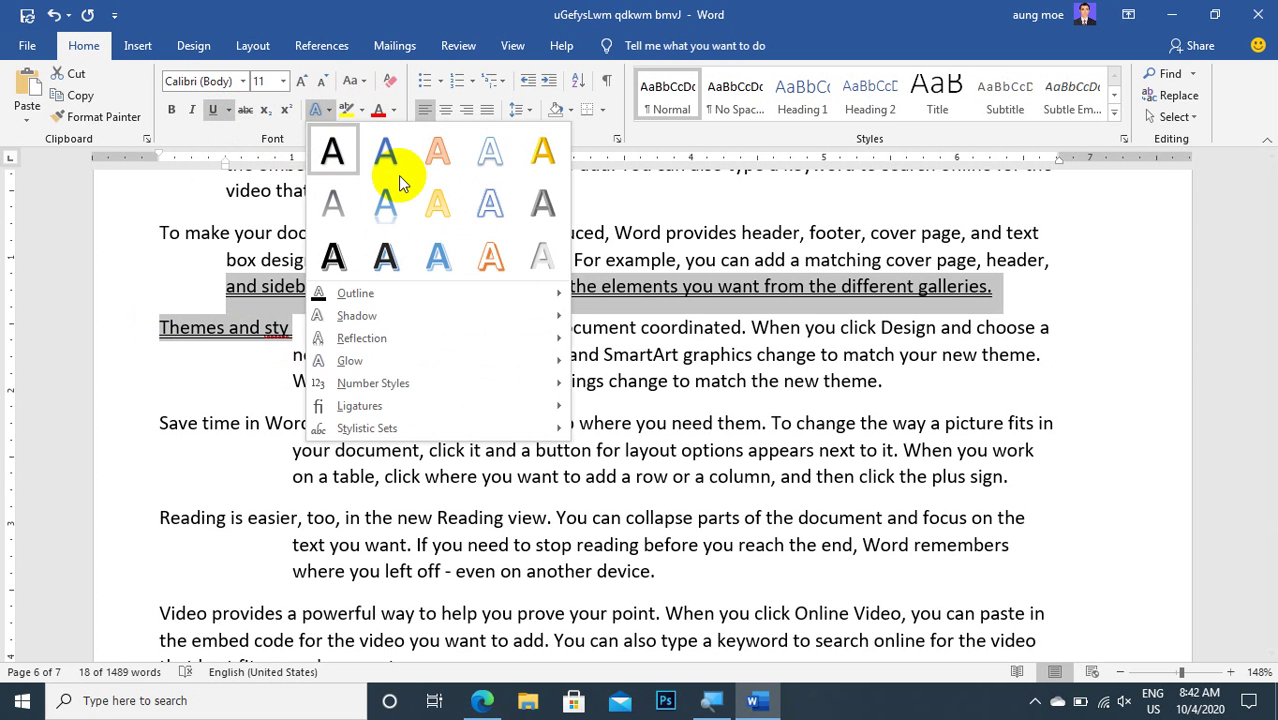
{"action": "left_click", "coordinate": [488, 258]}
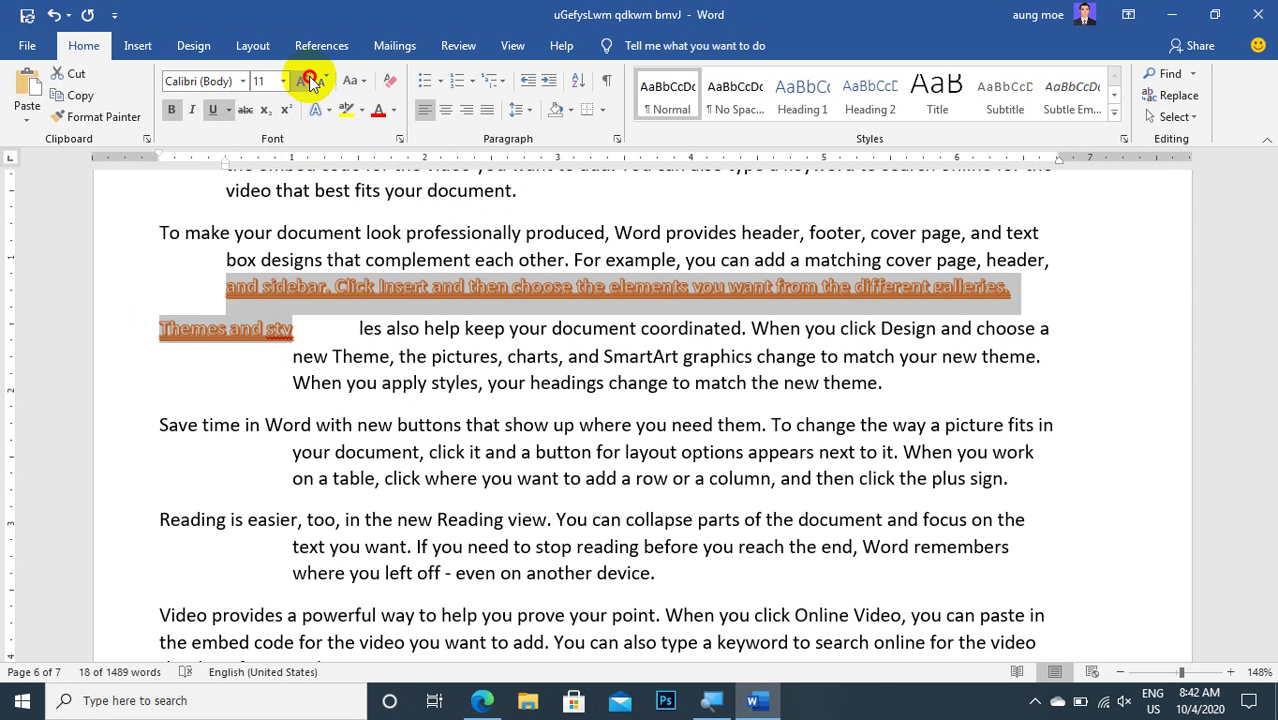
{"action": "left_click", "coordinate": [310, 82]}
{"action": "left_click", "coordinate": [310, 82]}
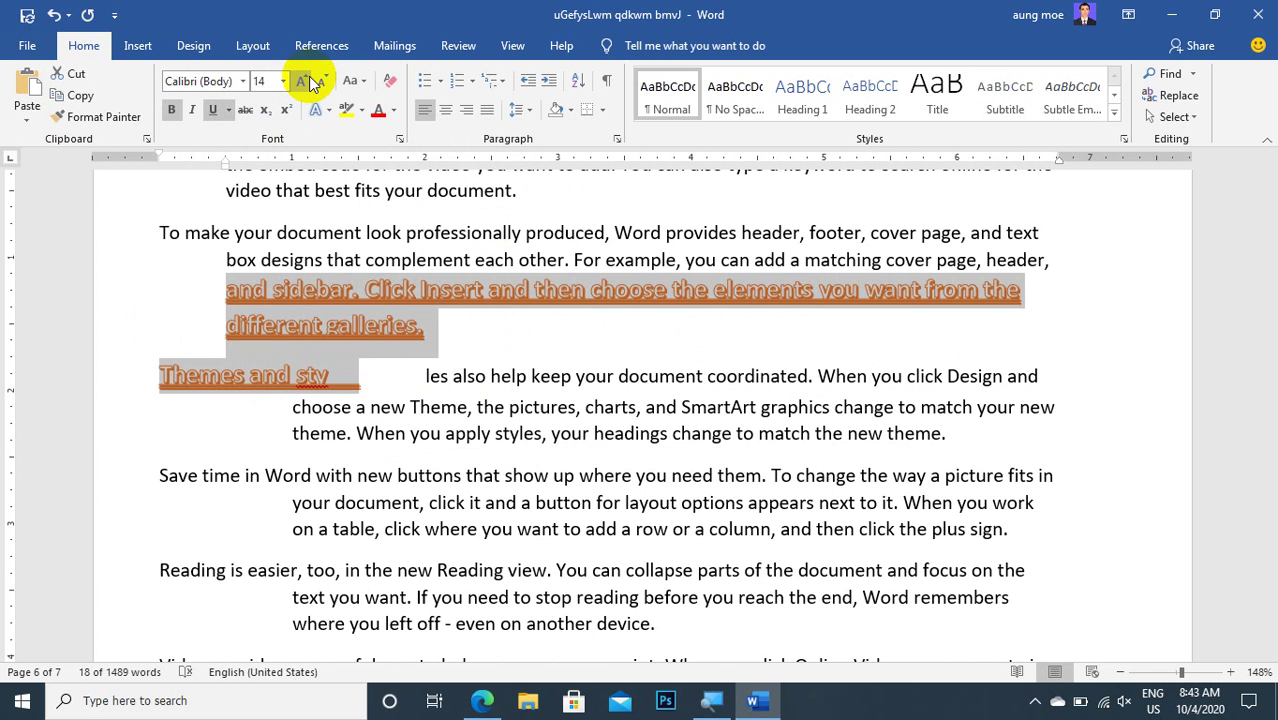
{"action": "key", "text": "ctrl+z"}
{"action": "key", "text": "ctrl+z"}
{"action": "key", "text": "ctrl+z"}
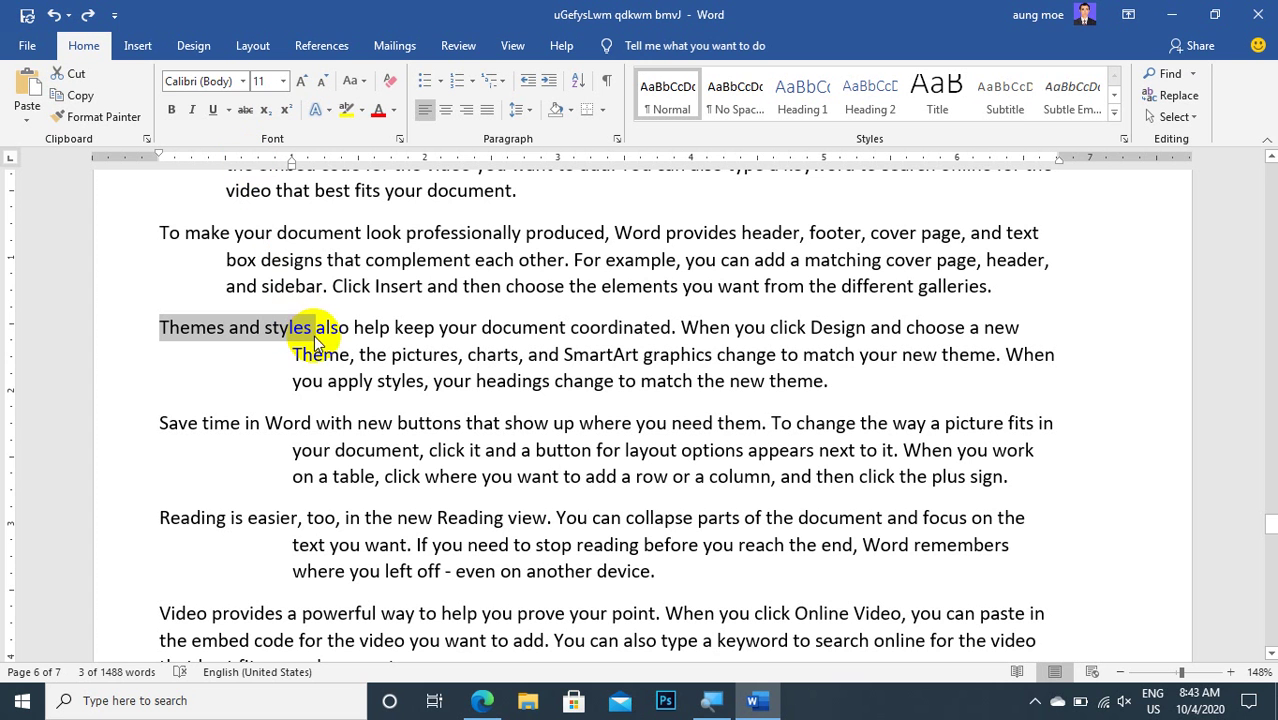
- Give 'Themes and styles' a thick underline, an orange text effect and 16 pt size
{"action": "left_click", "coordinate": [229, 110]}
{"action": "left_click", "coordinate": [260, 182]}
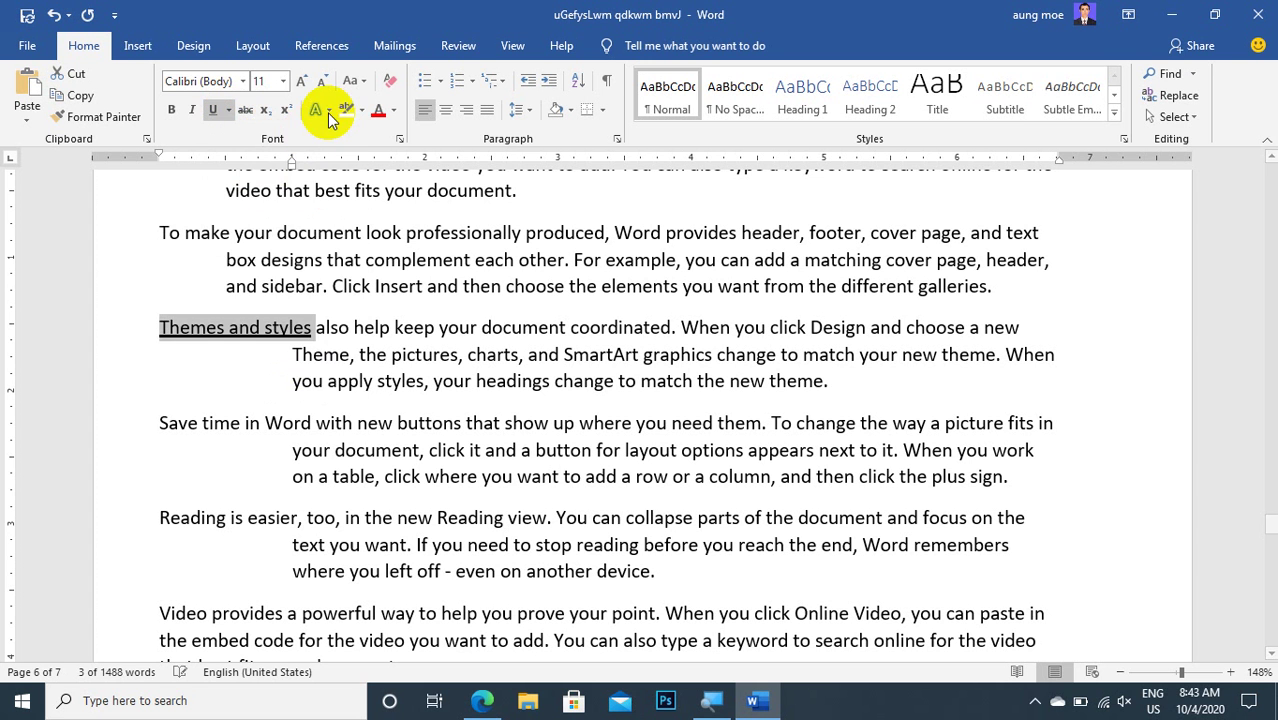
{"action": "left_click", "coordinate": [330, 117]}
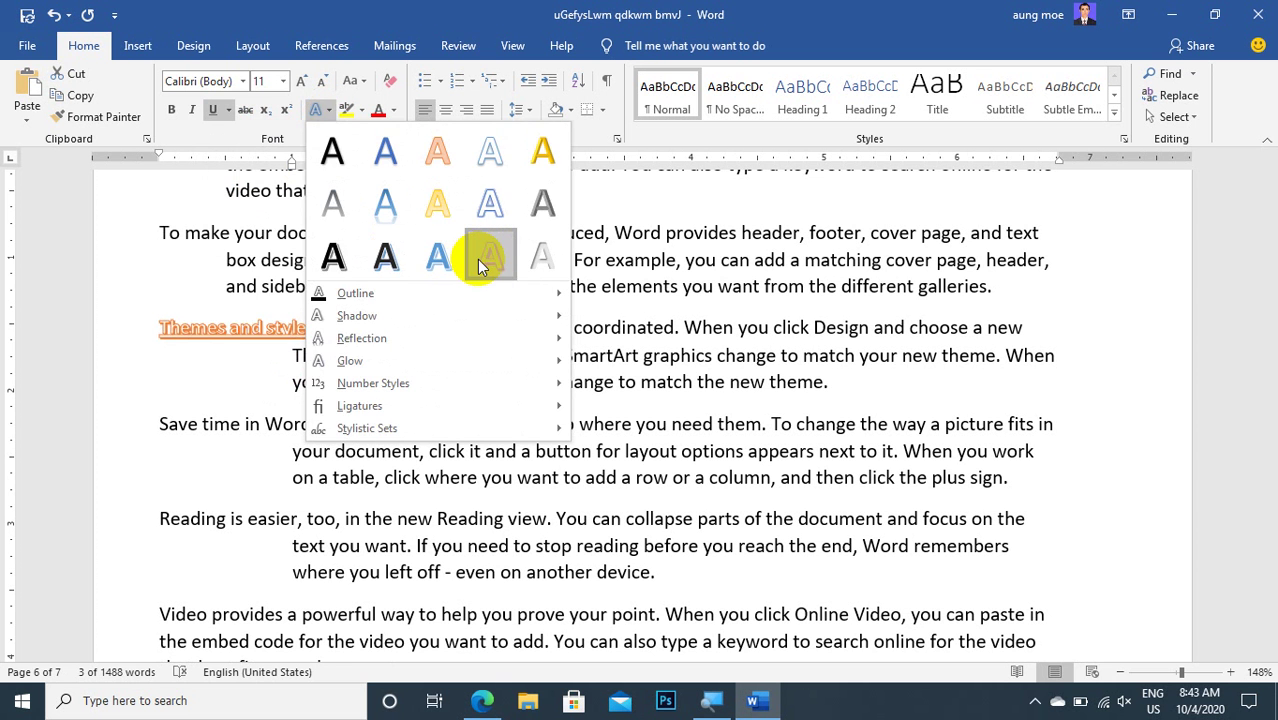
{"action": "left_click", "coordinate": [479, 257]}
{"action": "left_click", "coordinate": [301, 80]}
{"action": "left_click", "coordinate": [301, 80]}
{"action": "left_click", "coordinate": [301, 80]}
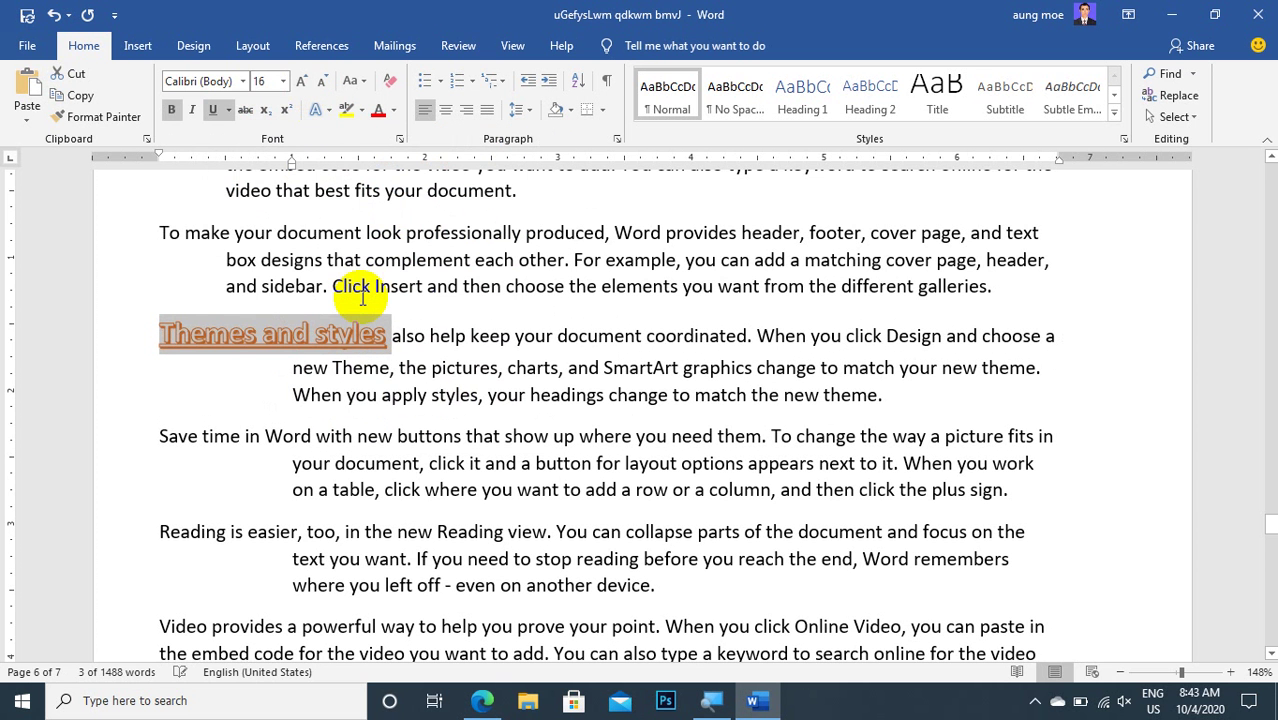
- Move the styled 'Themes and styles' back to the margin and follow it with a tab
{"action": "key", "text": "Delete"}
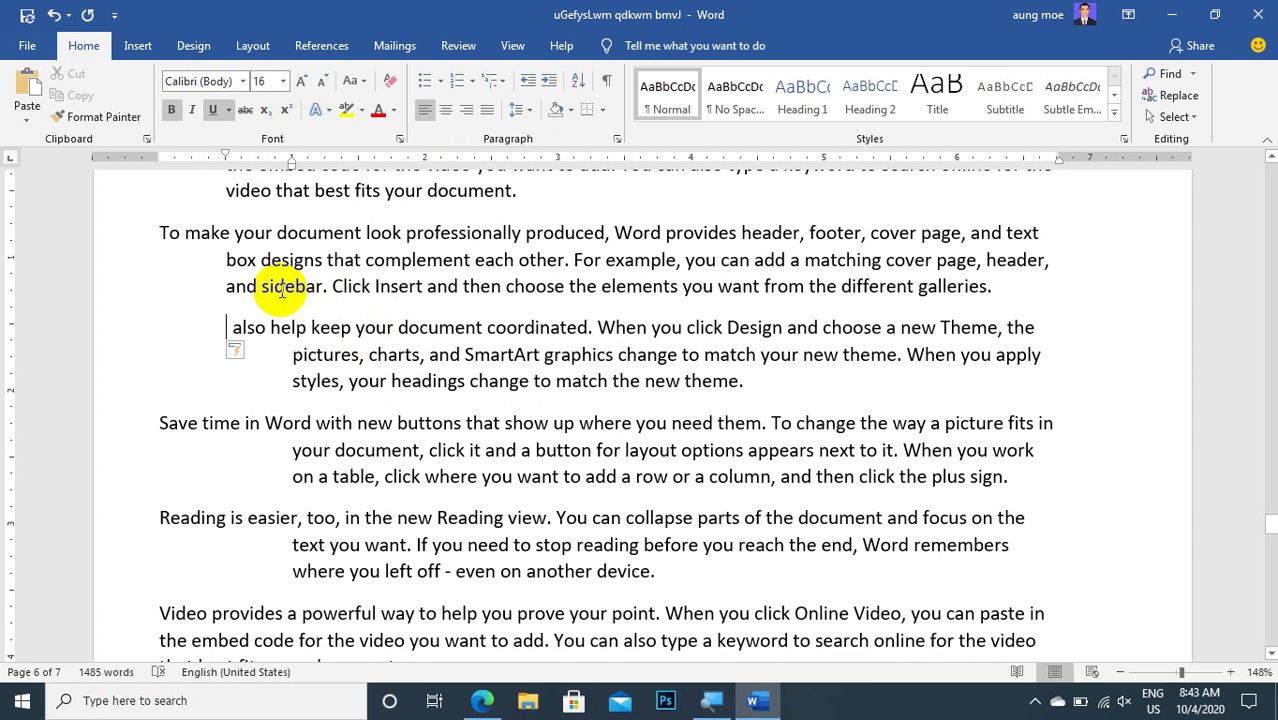
{"action": "key", "text": "BackSpace"}
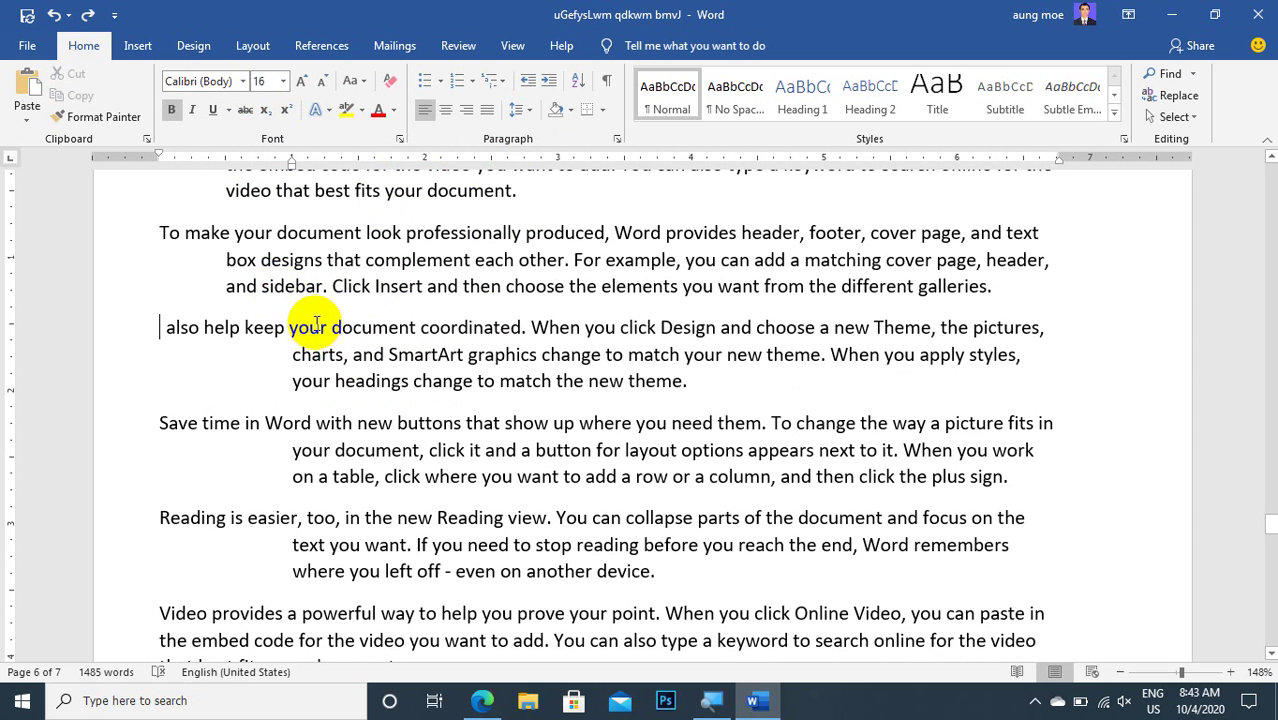
{"action": "type", "text": "Themes and styles"}
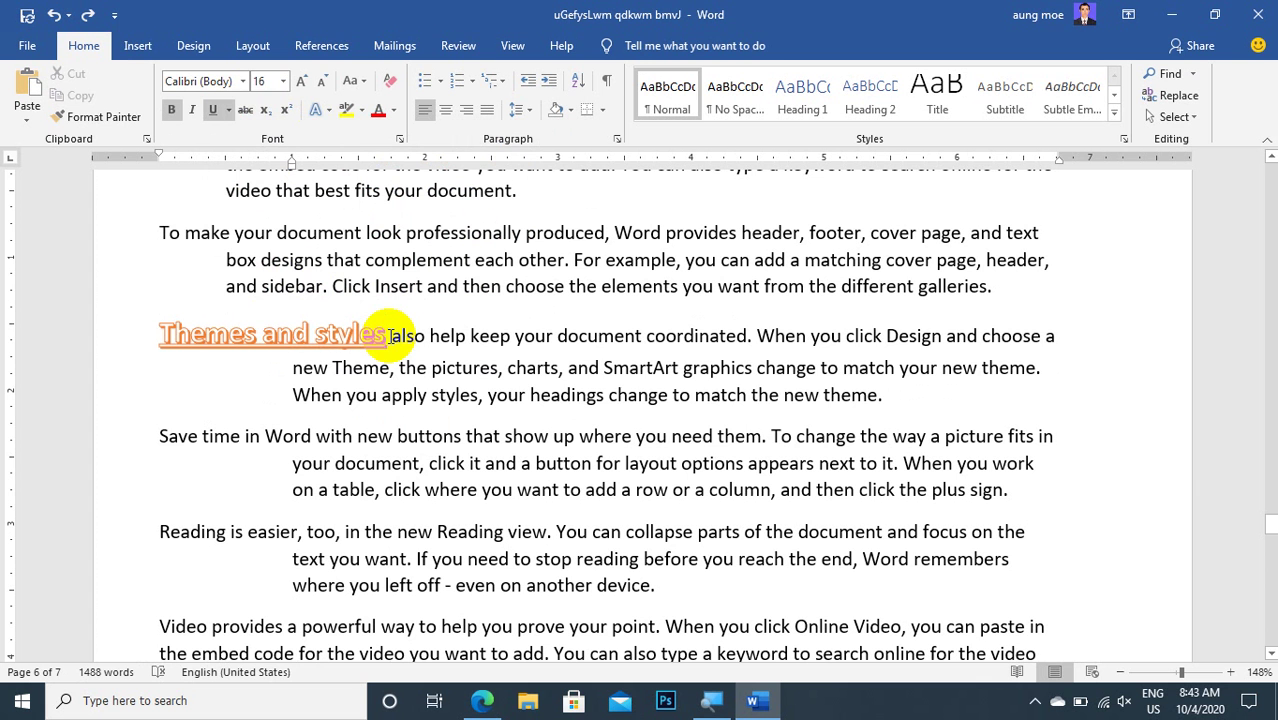
{"action": "key", "text": "Tab"}
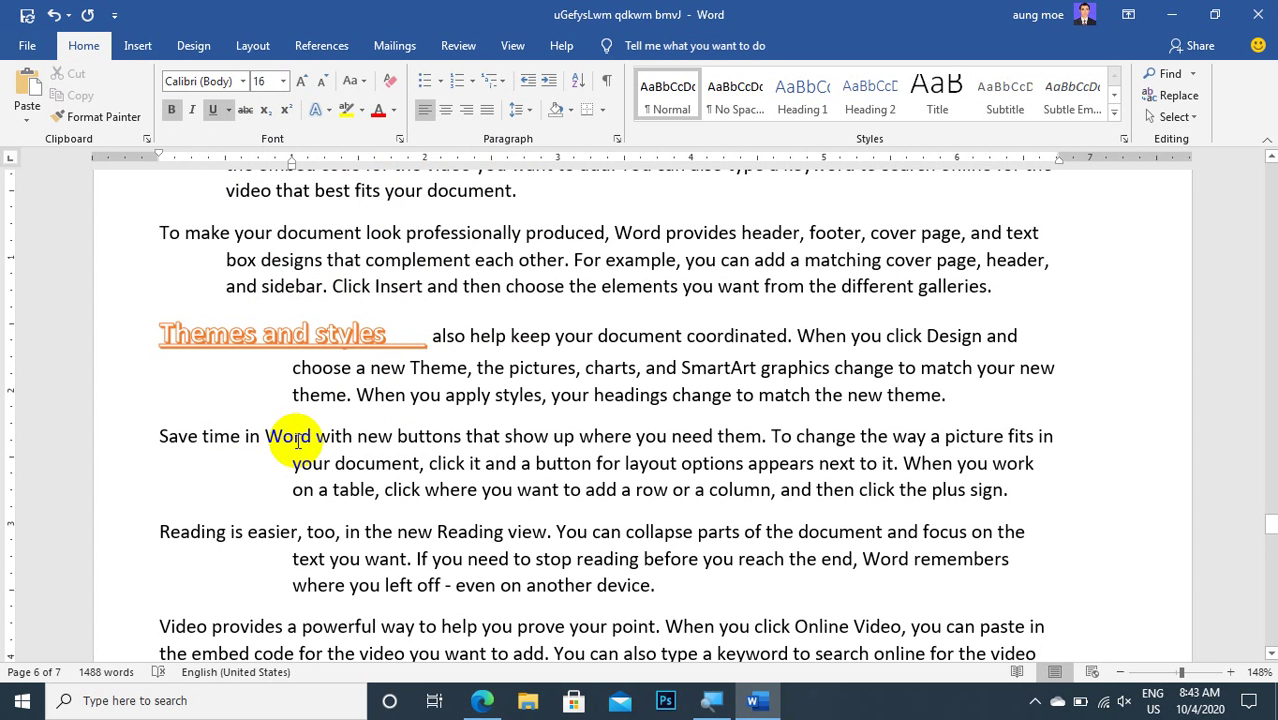
- Add a tab after 'Save time in Word' and make it 16 pt red with a dotted underline
{"action": "key", "text": "Tab"}
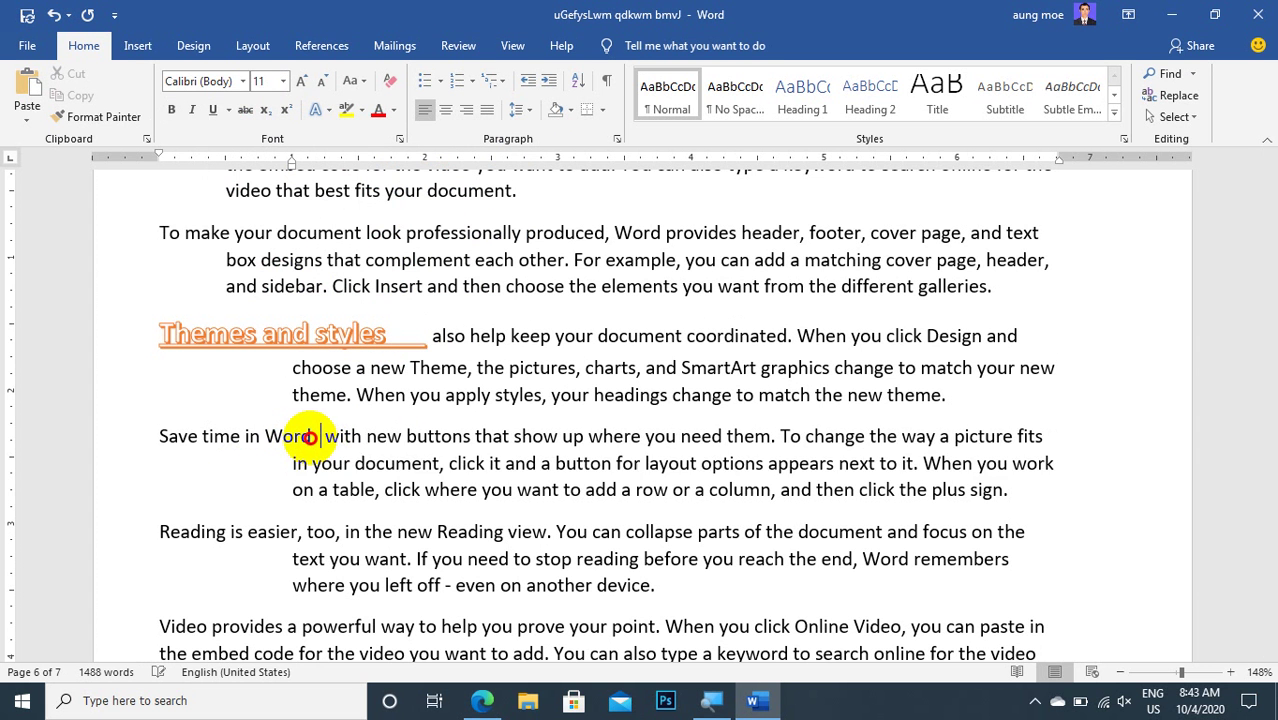
{"action": "left_click_drag", "start_coordinate": [312, 436], "coordinate": [160, 436]}
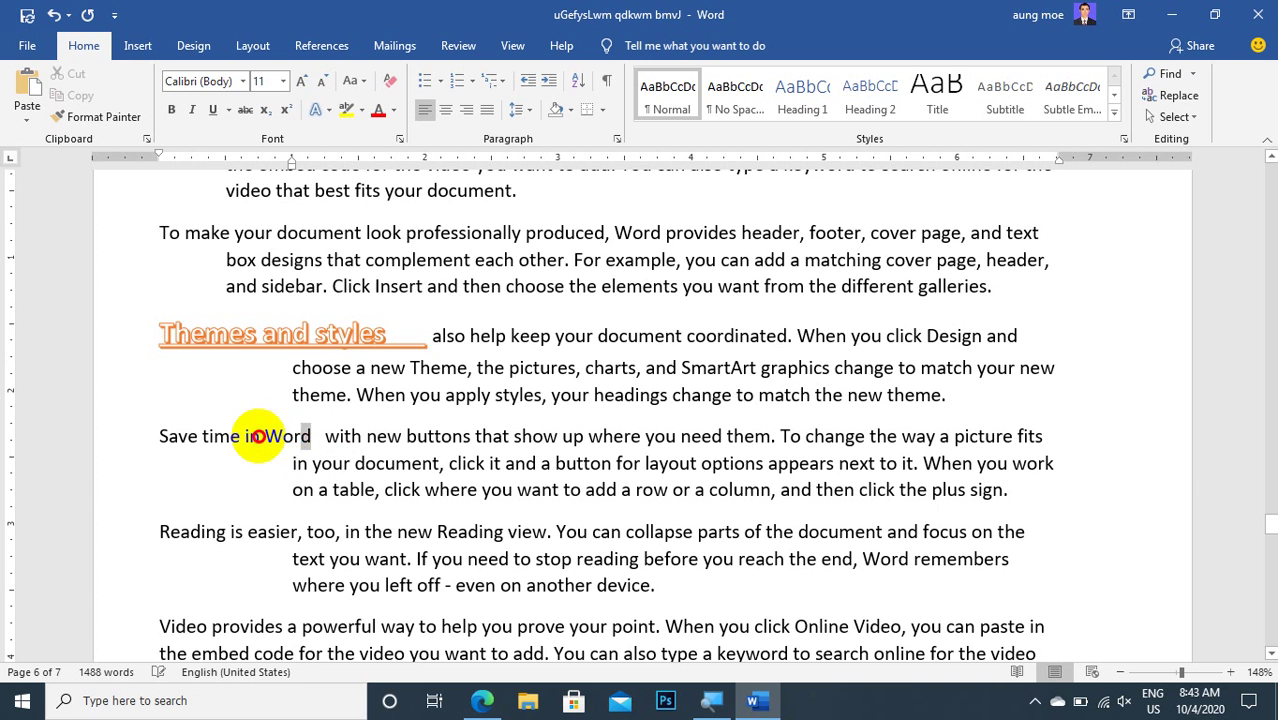
{"action": "left_click", "coordinate": [229, 110]}
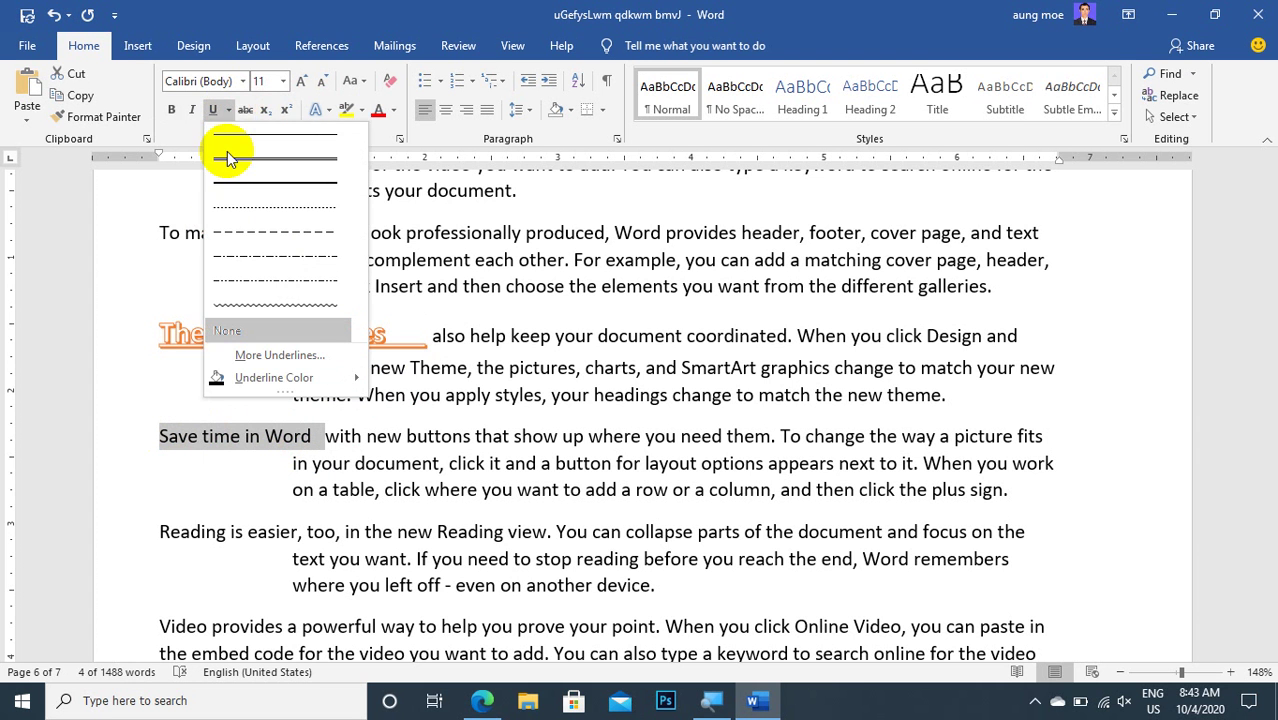
{"action": "left_click", "coordinate": [290, 207]}
{"action": "left_click", "coordinate": [300, 80]}
{"action": "left_click", "coordinate": [300, 80]}
{"action": "left_click", "coordinate": [300, 80]}
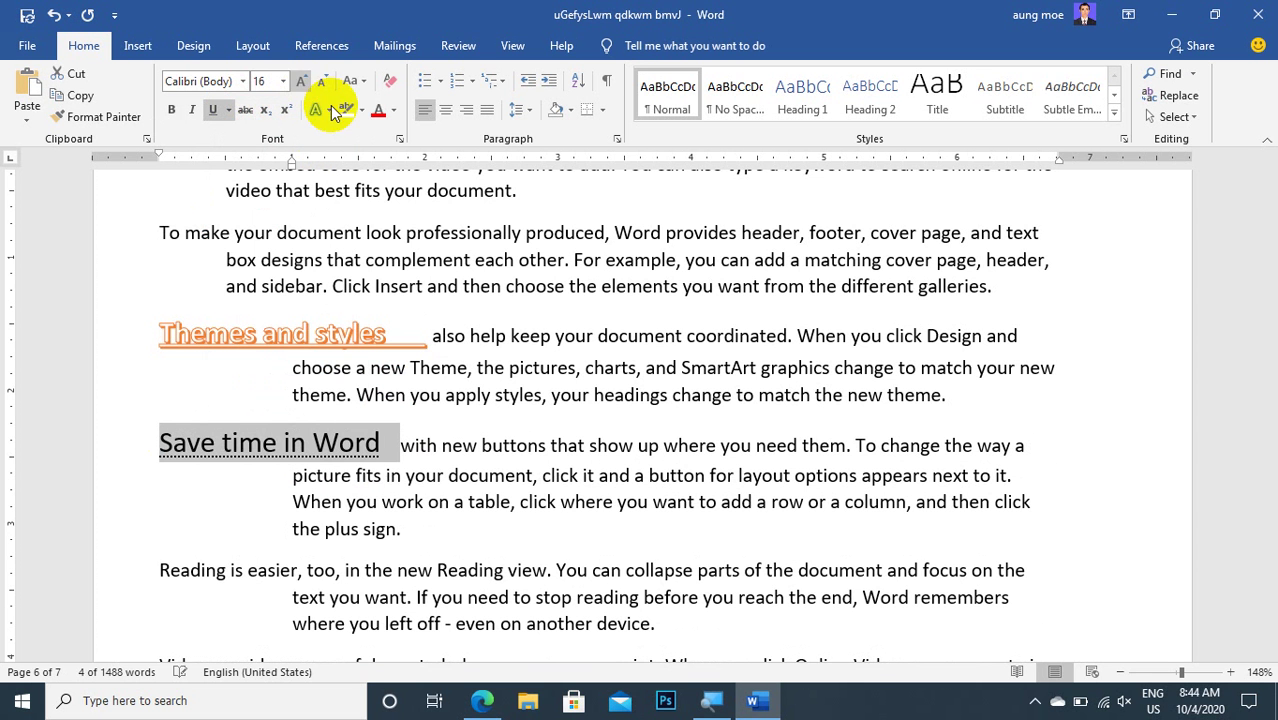
{"action": "left_click", "coordinate": [393, 110]}
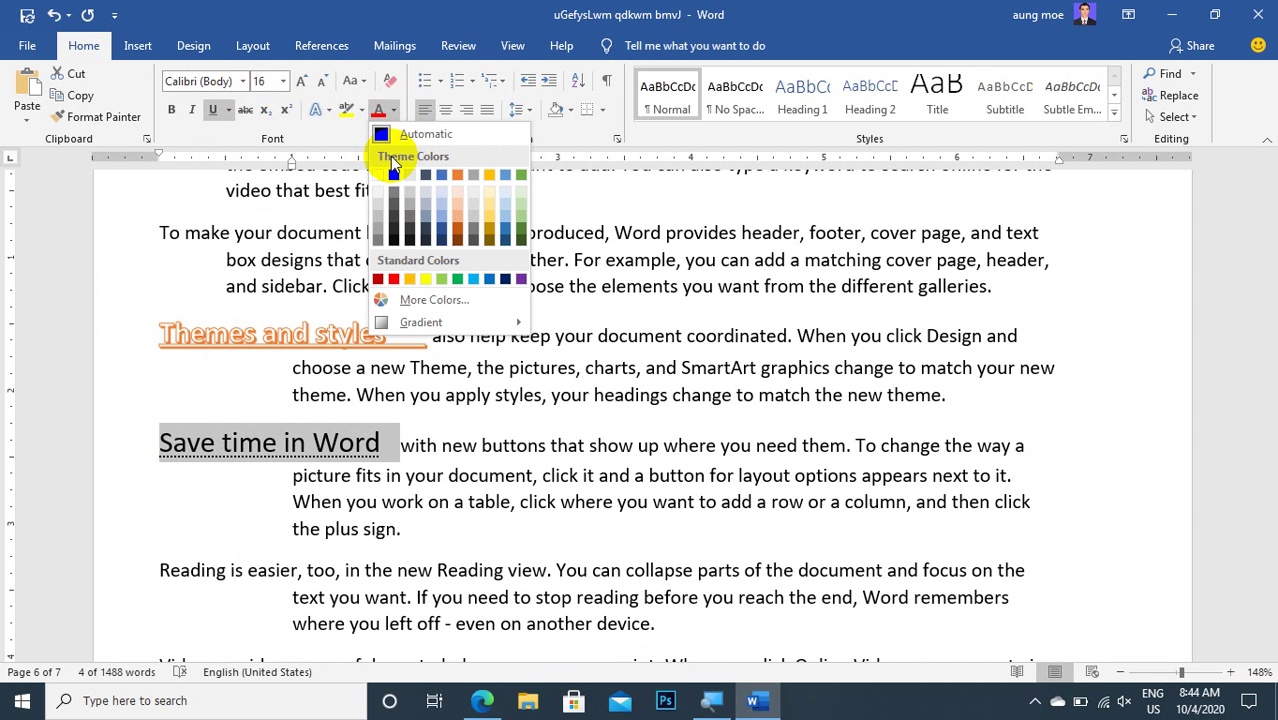
{"action": "left_click", "coordinate": [394, 279]}
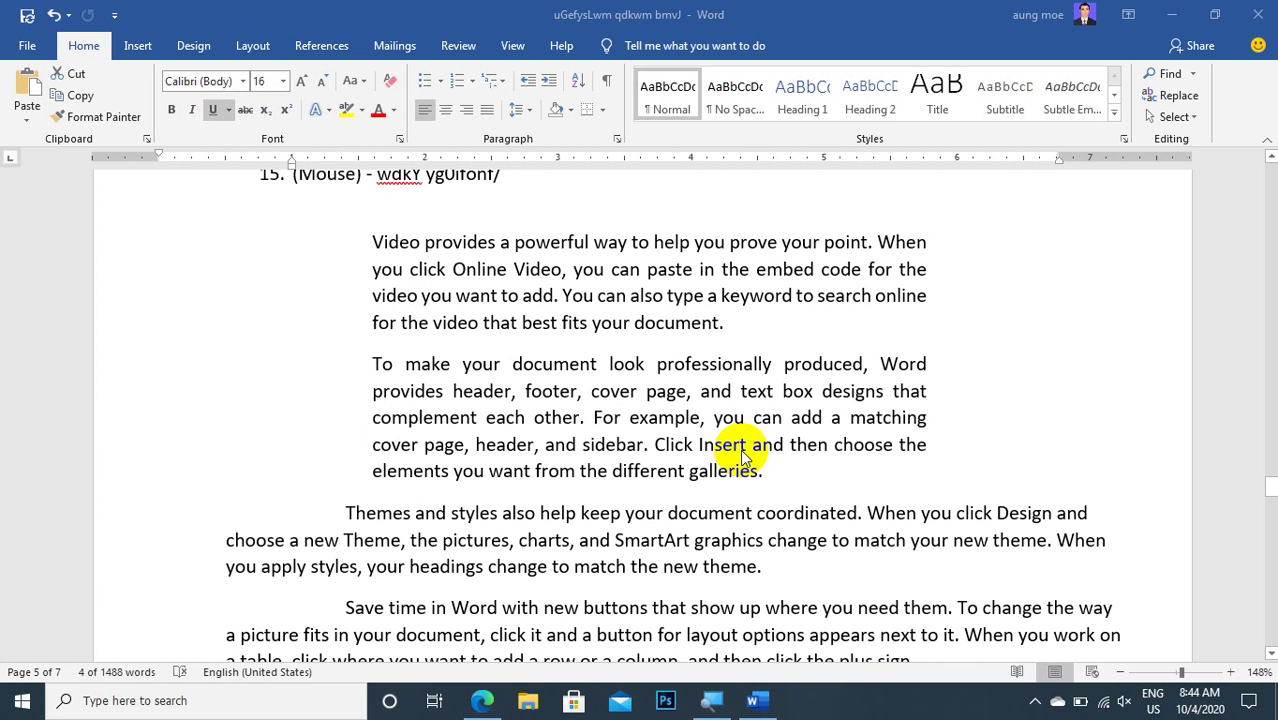
- Remove the bullets from the Motherboard–PSU and Optical Drive–(Keyboard) sub-items
{"action": "scroll", "coordinate": [357, 331], "scroll_direction": "up", "scroll_amount": 4}
{"action": "scroll", "coordinate": [334, 285], "scroll_direction": "up", "scroll_amount": 2}
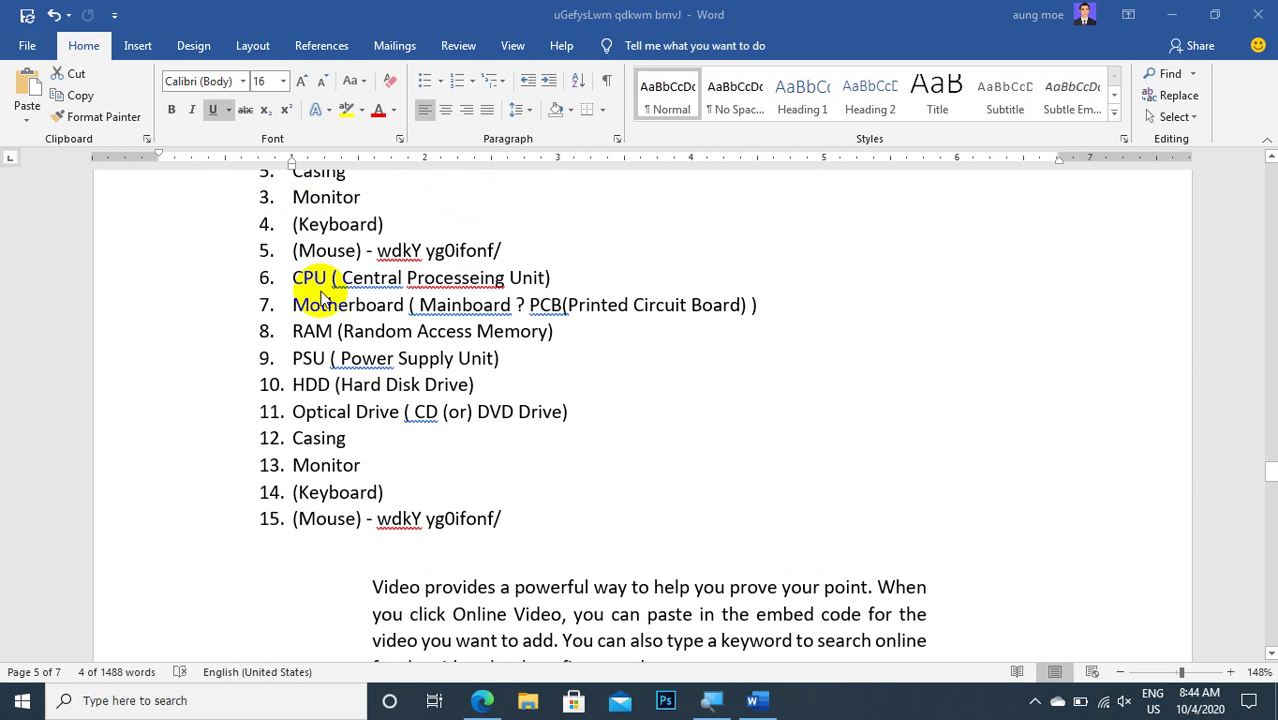
{"action": "scroll", "coordinate": [330, 315], "scroll_direction": "up", "scroll_amount": 5}
{"action": "scroll", "coordinate": [318, 314], "scroll_direction": "up", "scroll_amount": 6}
{"action": "scroll", "coordinate": [334, 410], "scroll_direction": "down", "scroll_amount": 3}
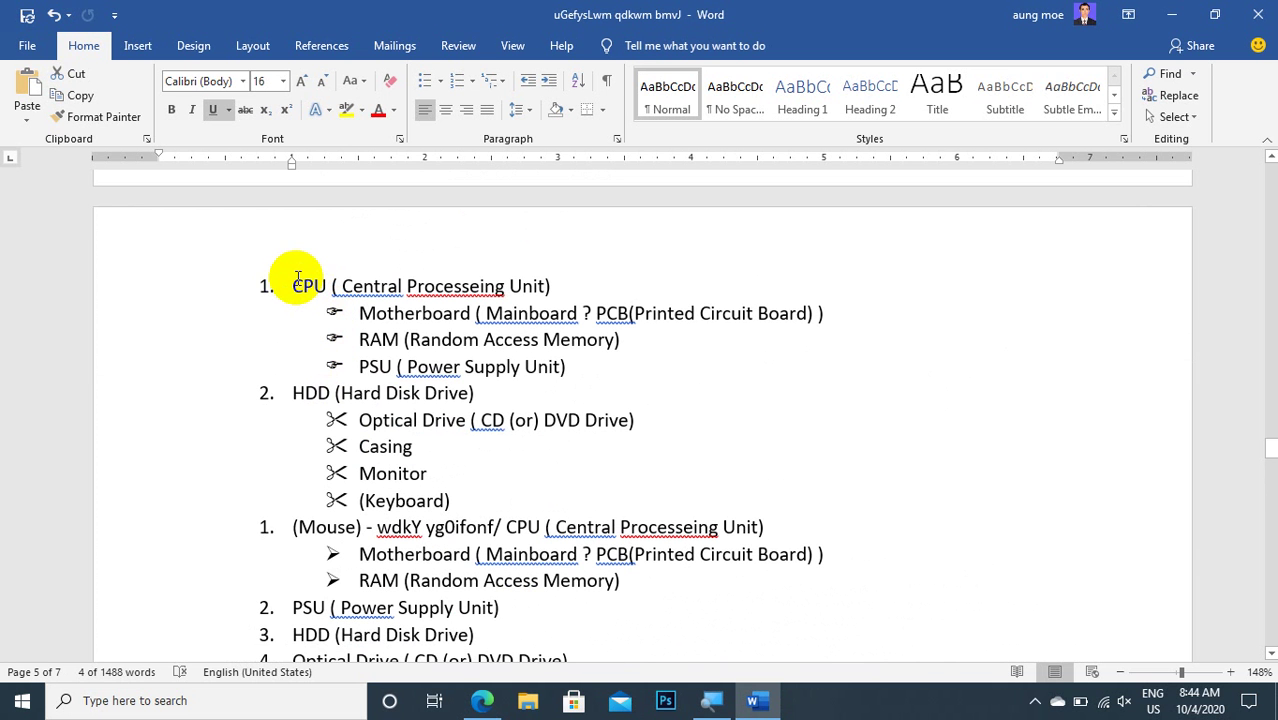
{"action": "left_click_drag", "start_coordinate": [357, 313], "coordinate": [549, 368]}
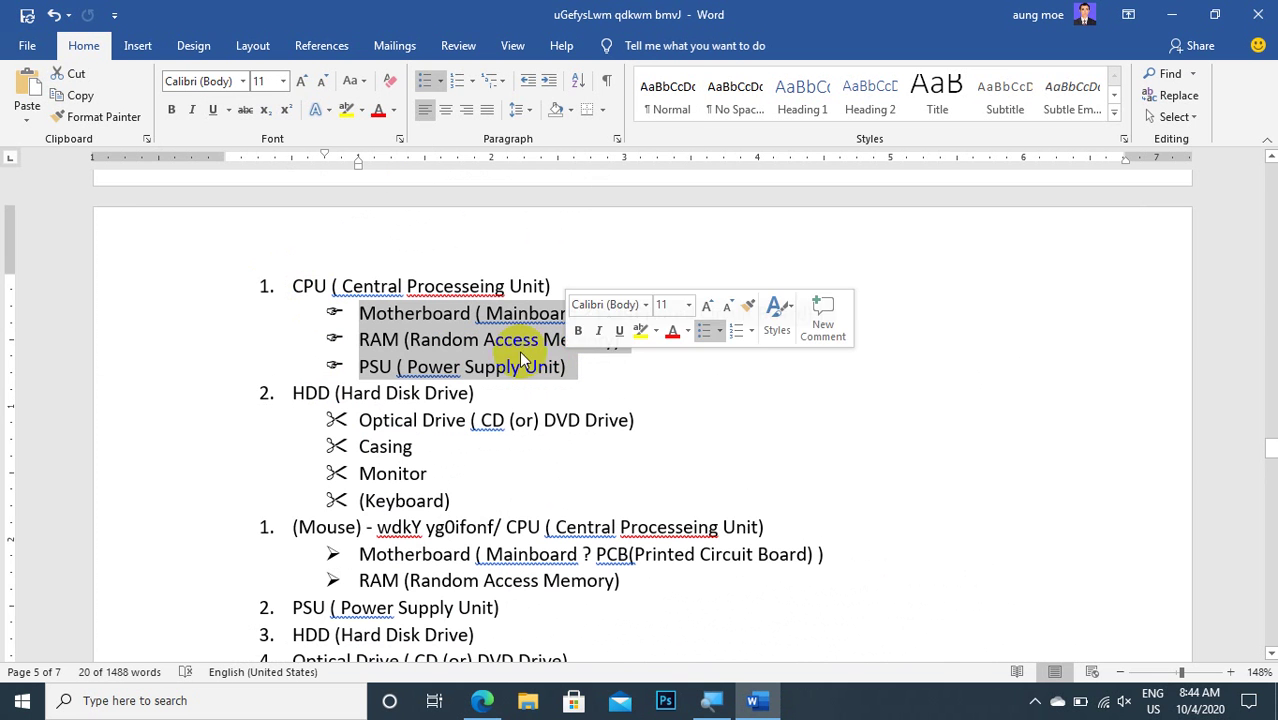
{"action": "left_click", "coordinate": [443, 84]}
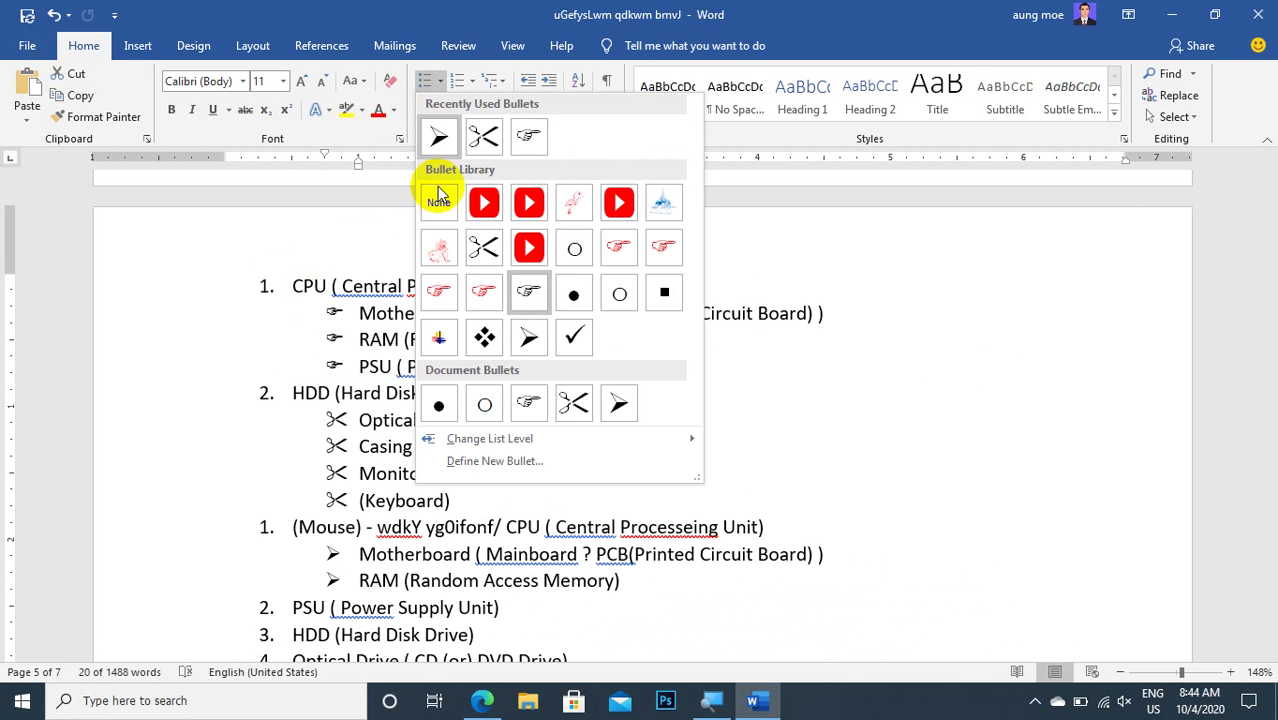
{"action": "left_click", "coordinate": [434, 202]}
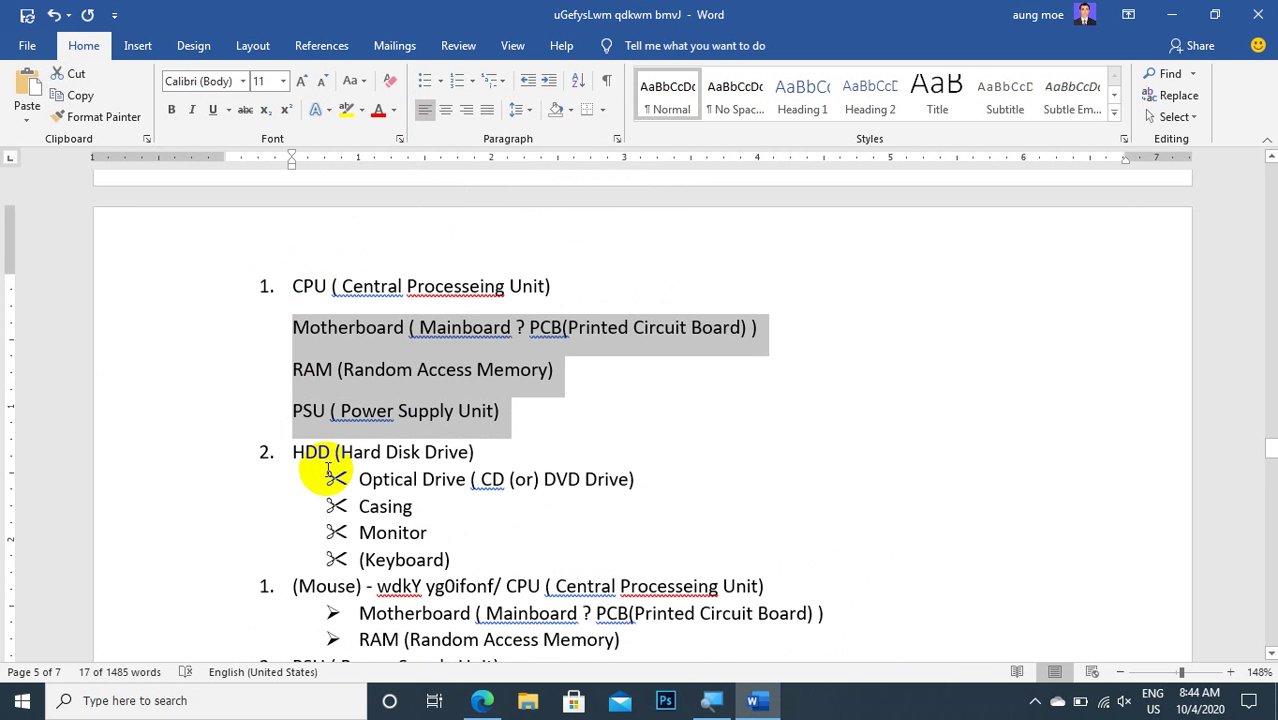
{"action": "left_click_drag", "start_coordinate": [340, 479], "coordinate": [464, 566]}
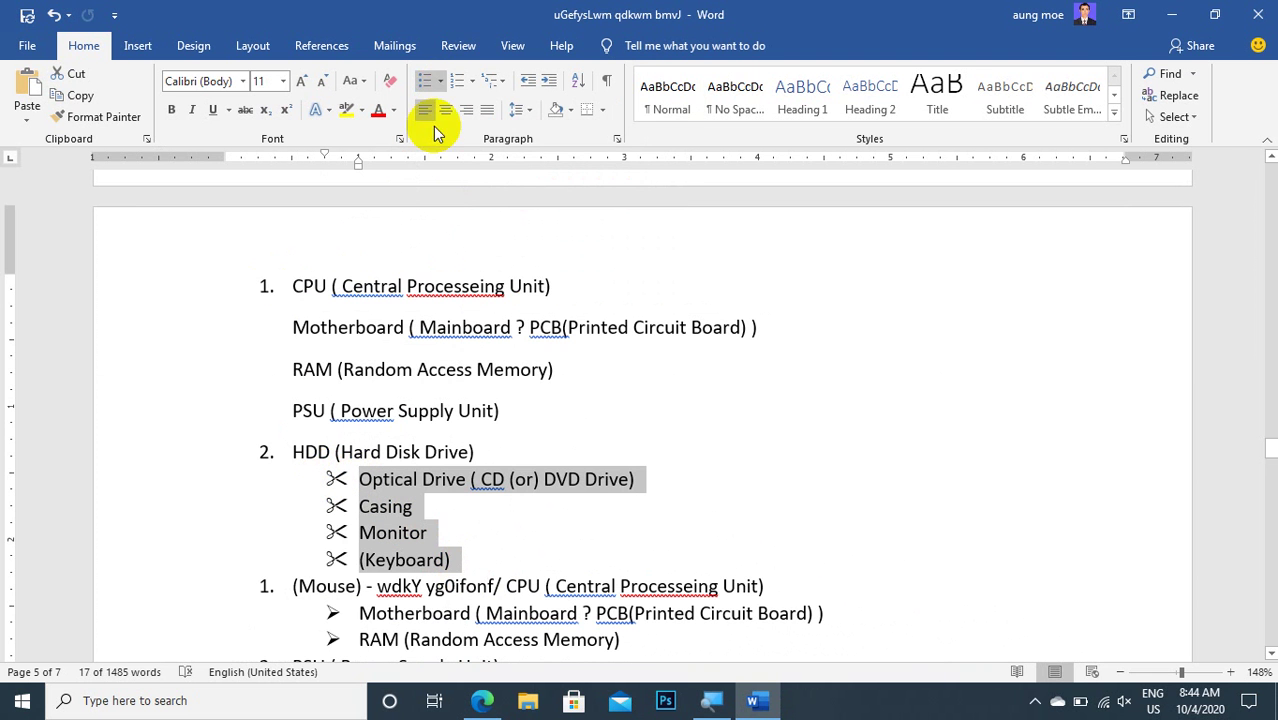
{"action": "left_click", "coordinate": [441, 84]}
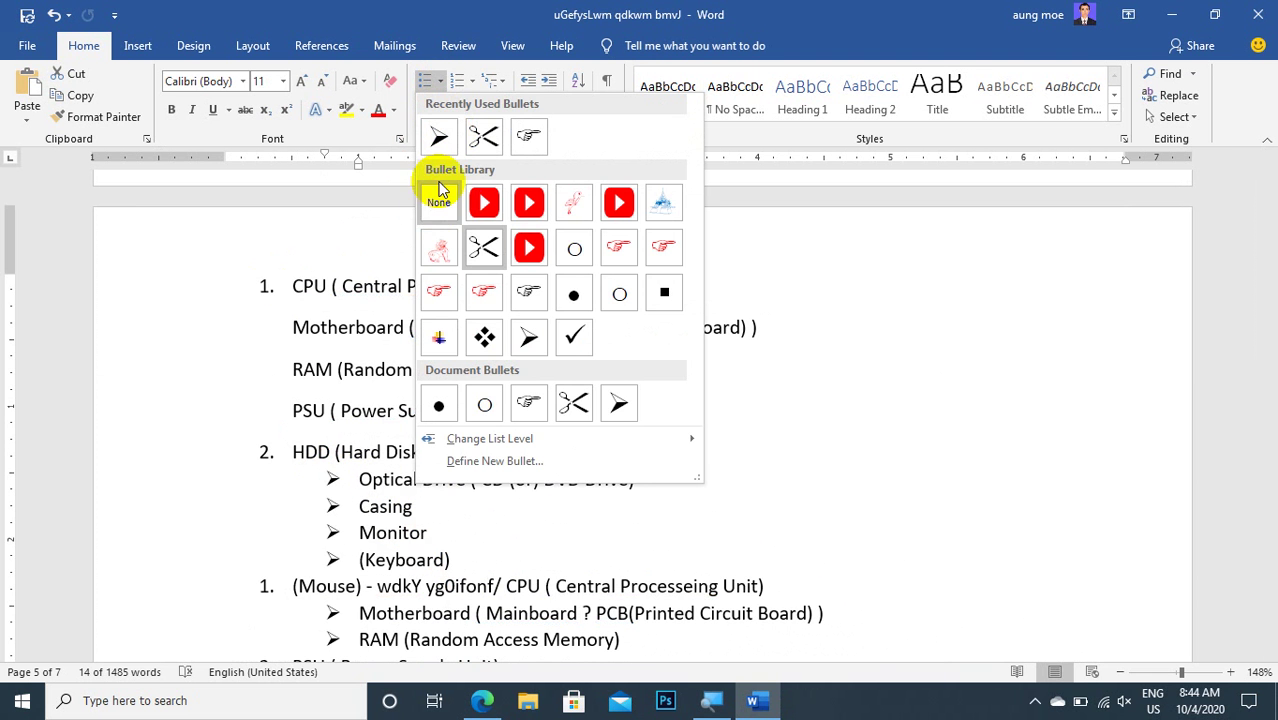
{"action": "left_click", "coordinate": [432, 203]}
- Remove the numbering from the hardware list running from CPU through item 15
{"action": "scroll", "coordinate": [302, 343], "scroll_direction": "down", "scroll_amount": 3}
{"action": "scroll", "coordinate": [299, 290], "scroll_direction": "up", "scroll_amount": 5}
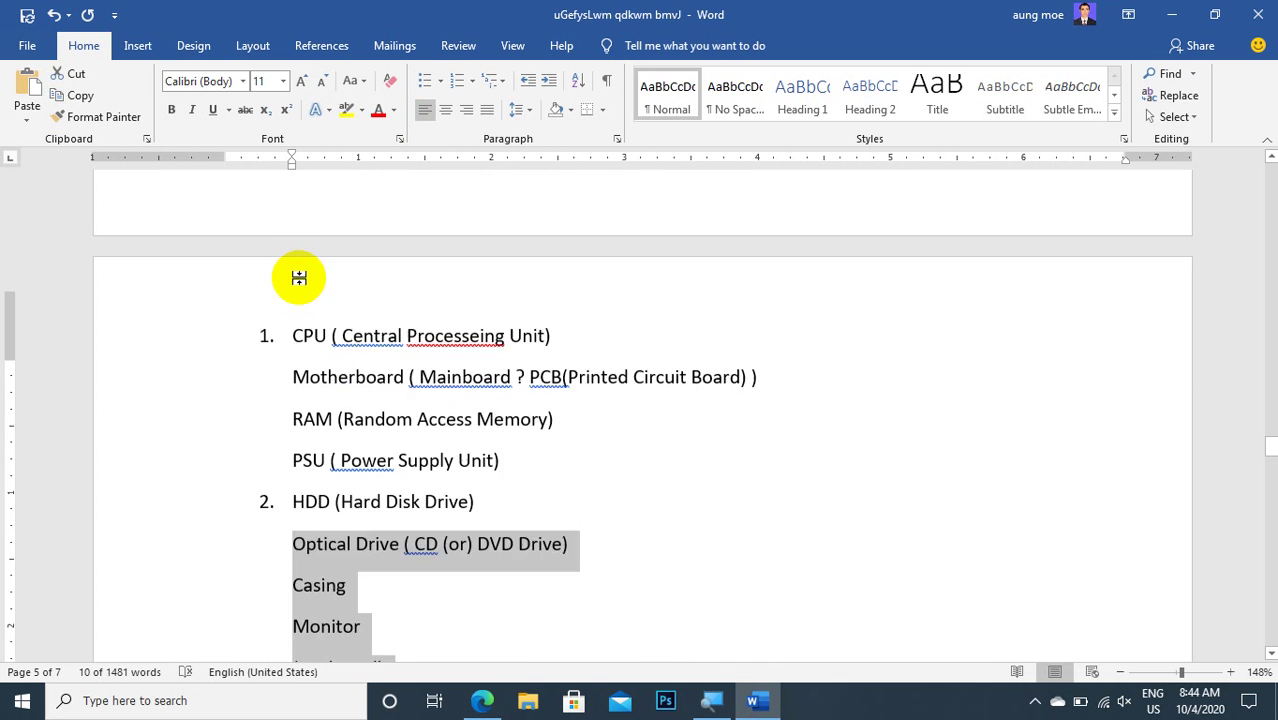
{"action": "left_click_drag", "start_coordinate": [395, 460], "coordinate": [627, 645]}
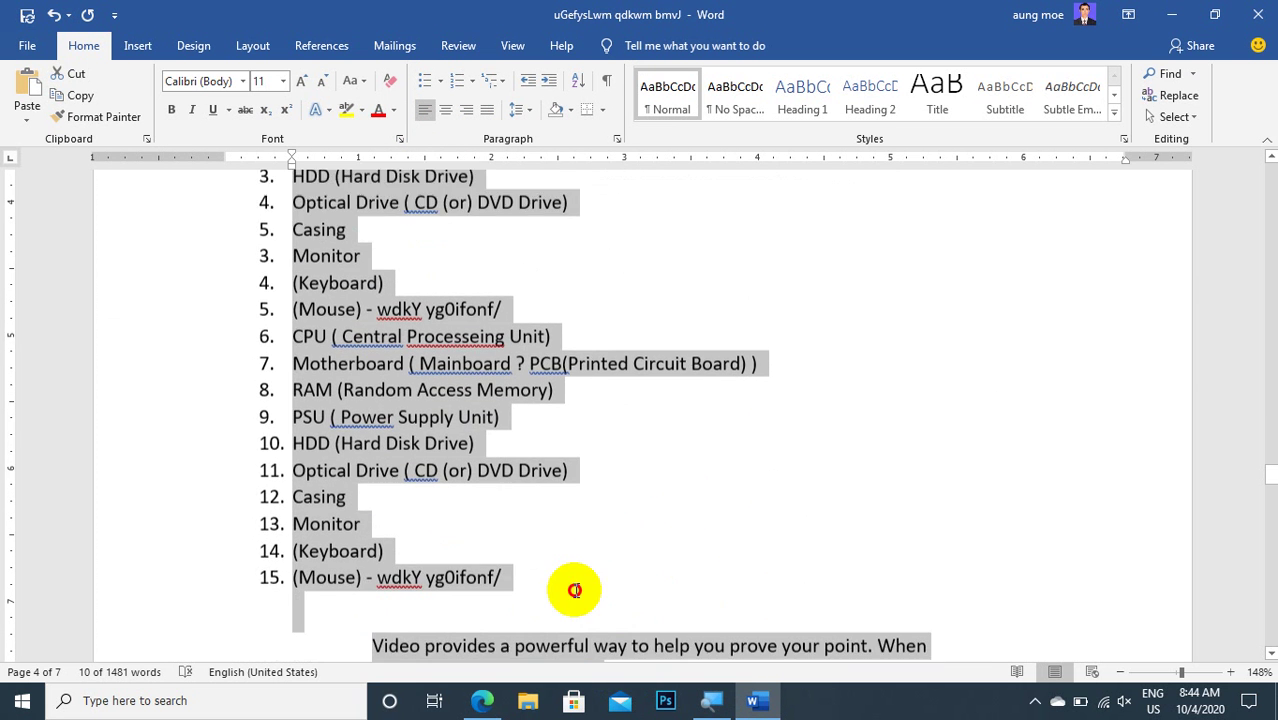
{"action": "left_click_drag", "start_coordinate": [627, 645], "coordinate": [528, 510]}
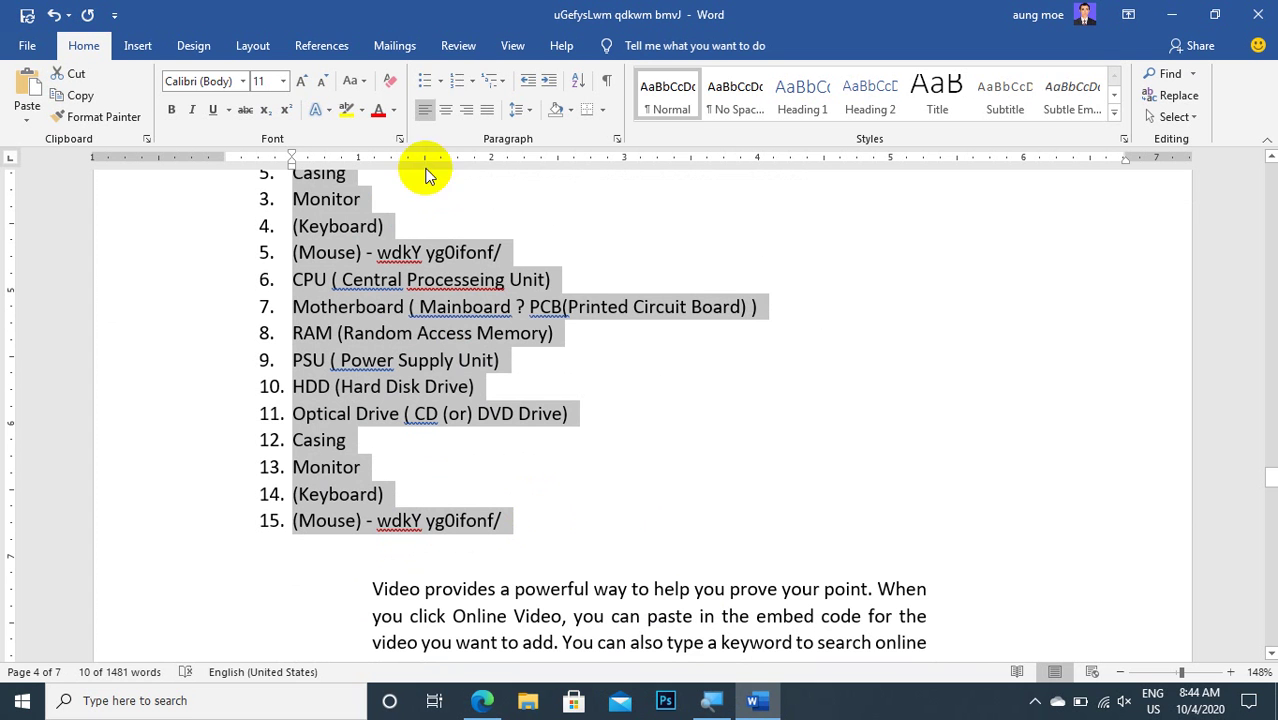
{"action": "left_click", "coordinate": [471, 86]}
{"action": "left_click", "coordinate": [472, 86]}
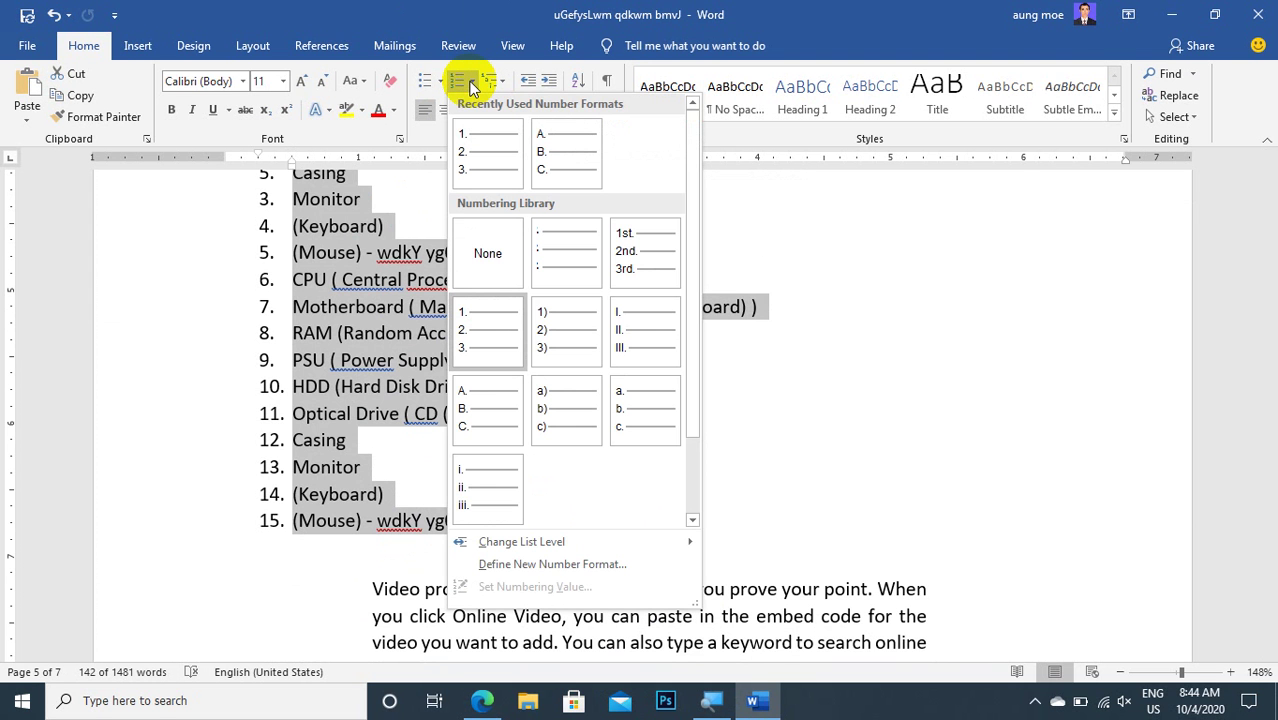
{"action": "left_click", "coordinate": [488, 262]}
{"action": "key", "text": "ctrl+shift+n"}
{"action": "scroll", "coordinate": [536, 337], "scroll_direction": "down", "scroll_amount": 2}
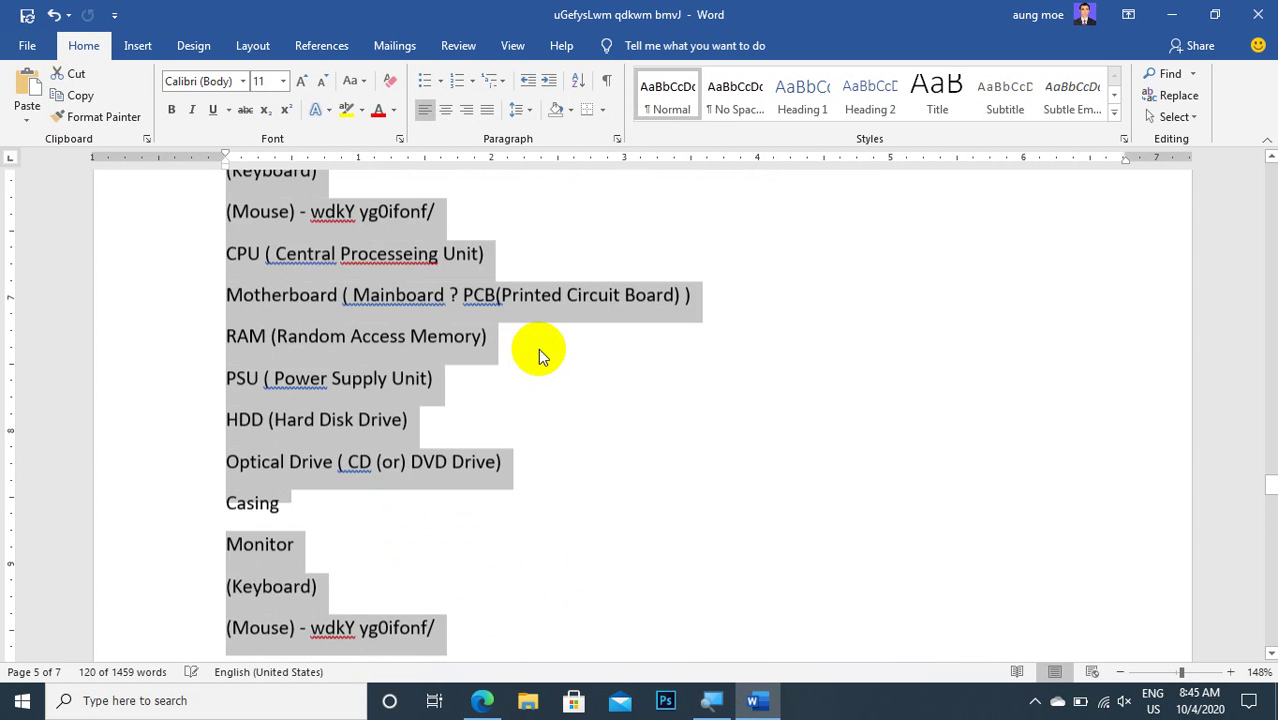
{"action": "scroll", "coordinate": [540, 345], "scroll_direction": "down", "scroll_amount": 5}
{"action": "scroll", "coordinate": [485, 310], "scroll_direction": "up", "scroll_amount": 10}
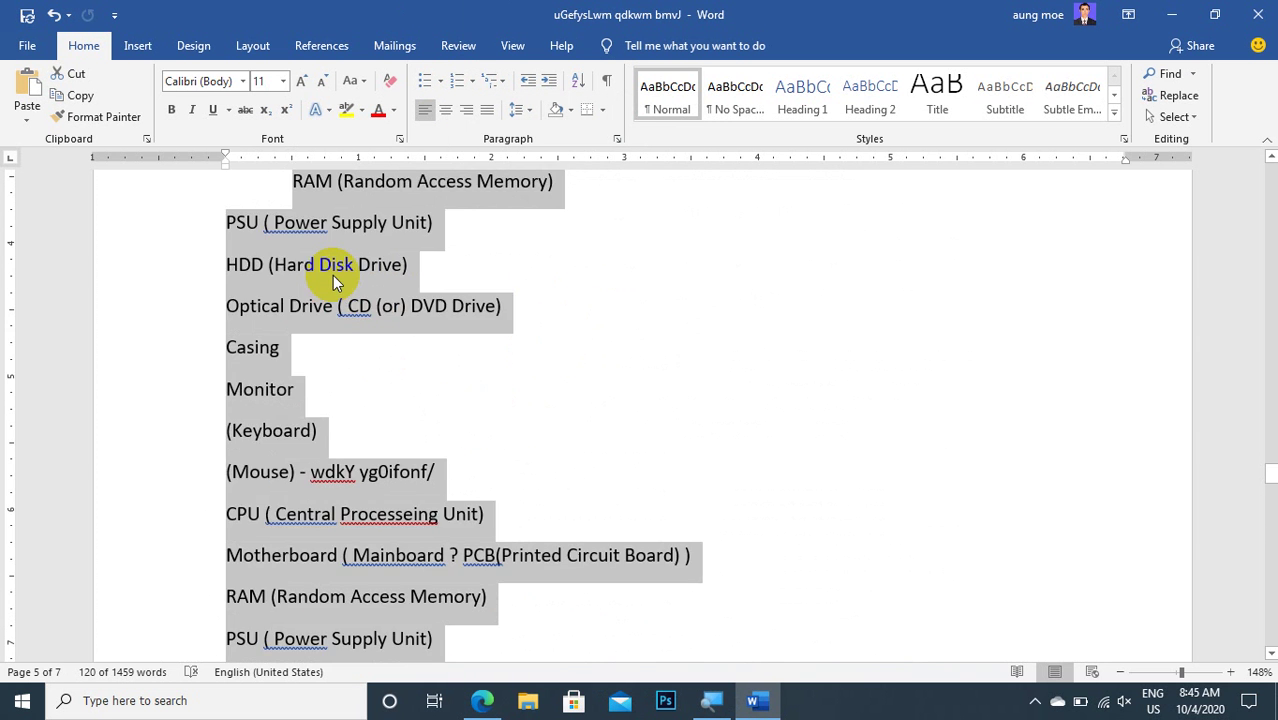
{"action": "key", "text": "ctrl+z"}
- Outdent the Motherboard–PSU and Optical Drive–(Keyboard) lines to the main list indent
{"action": "left_click", "coordinate": [299, 210]}
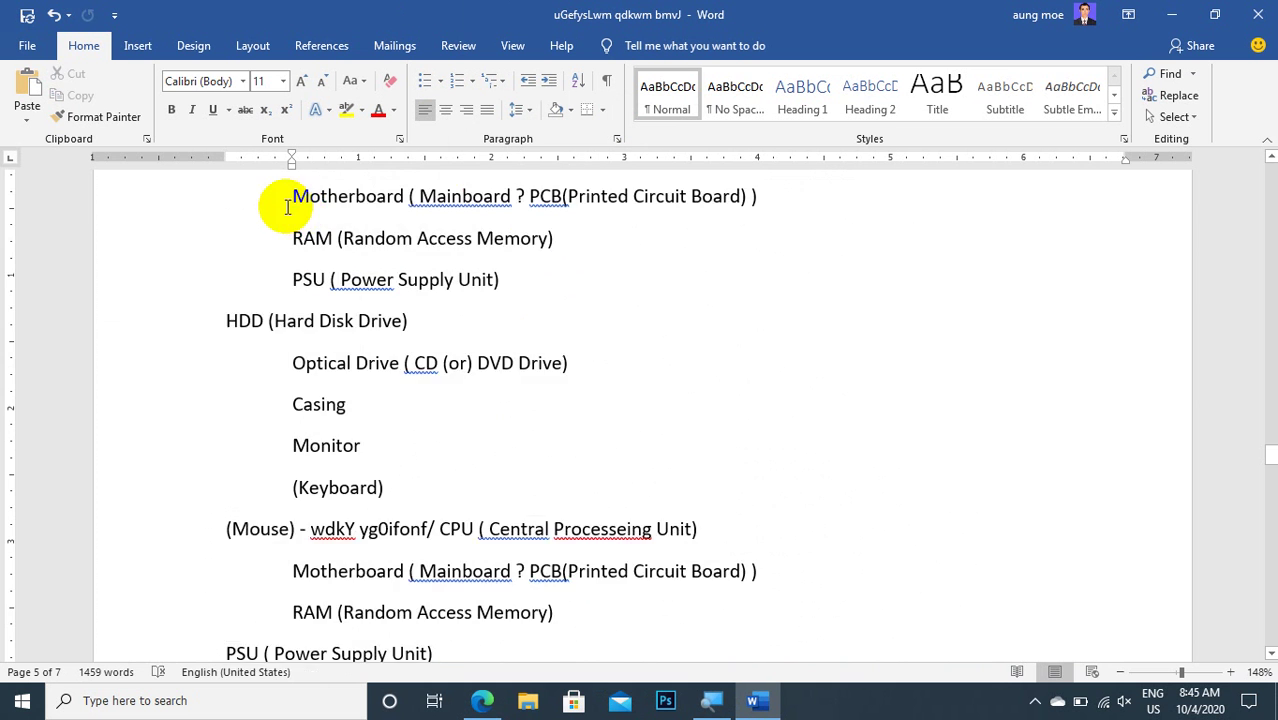
{"action": "scroll", "coordinate": [297, 300], "scroll_direction": "up", "scroll_amount": 3}
{"action": "mouse_move", "coordinate": [292, 368]}
{"action": "left_mouse_down"}
{"action": "mouse_move", "coordinate": [459, 468]}
{"action": "mouse_move", "coordinate": [528, 433]}
{"action": "left_mouse_up"}
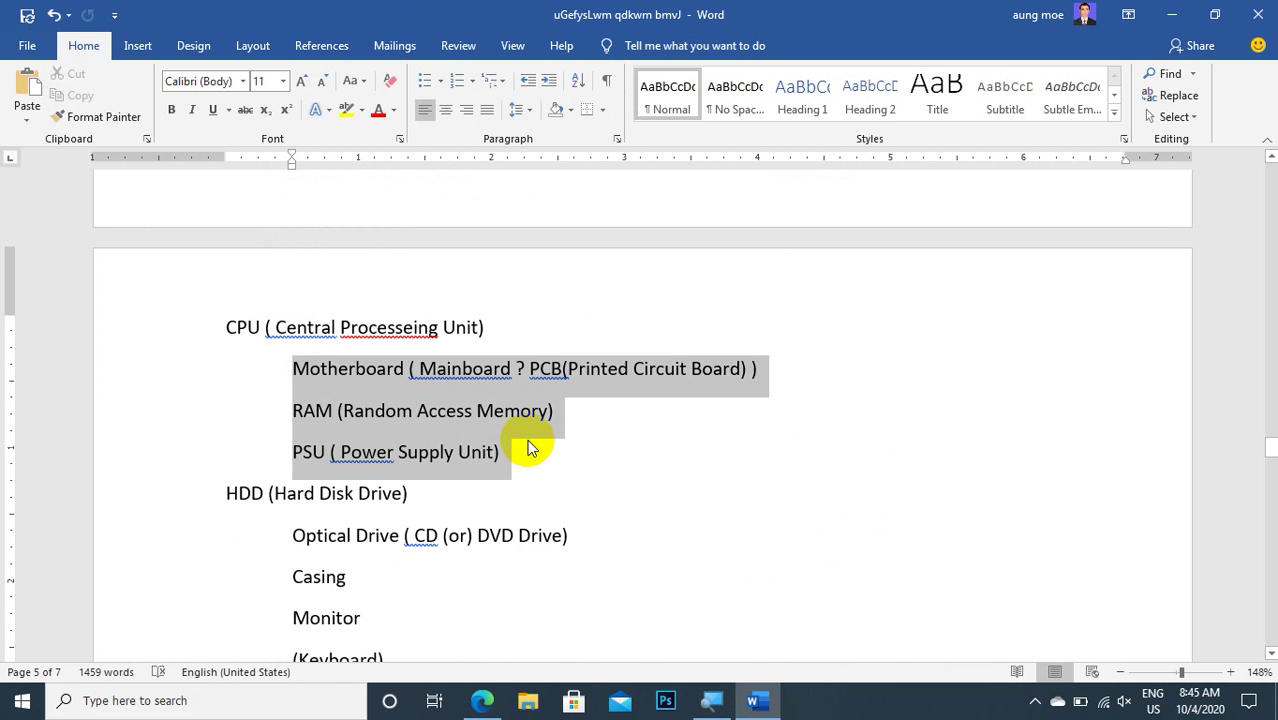
{"action": "left_click", "coordinate": [528, 80]}
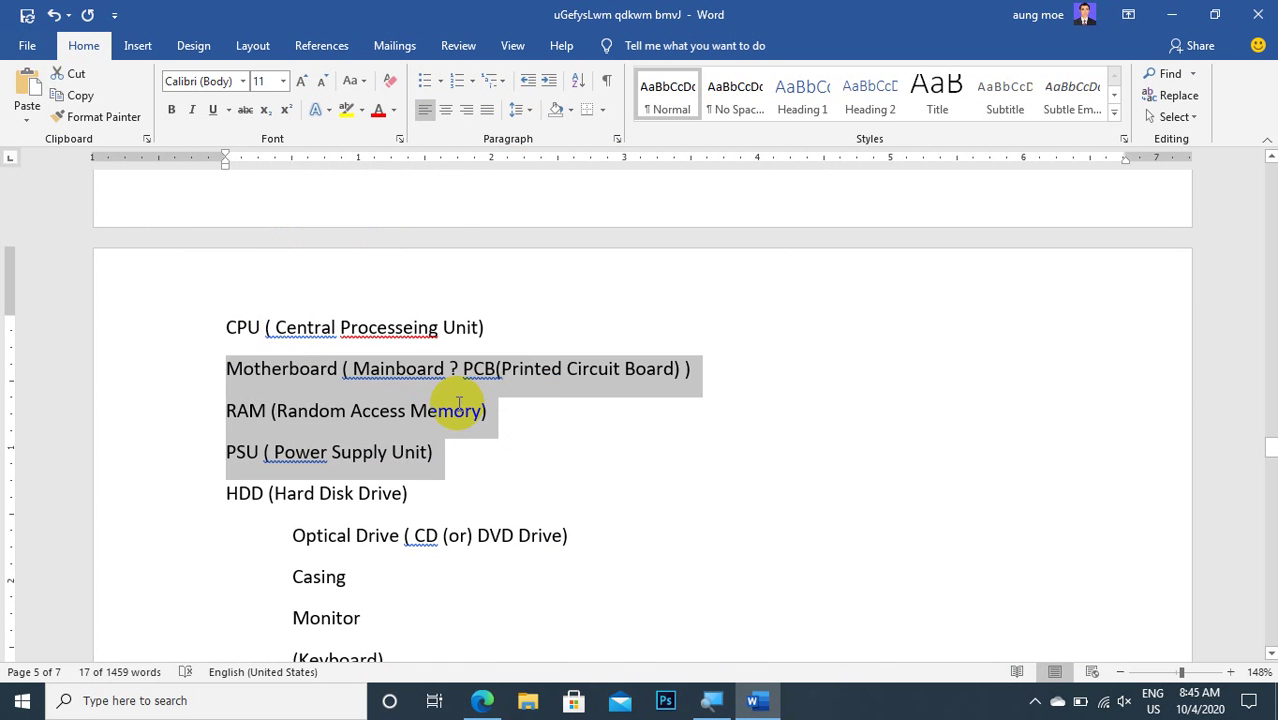
{"action": "scroll", "coordinate": [337, 405], "scroll_direction": "down", "scroll_amount": 2}
{"action": "left_click", "coordinate": [289, 362]}
{"action": "left_click", "coordinate": [405, 485], "text": "shift"}
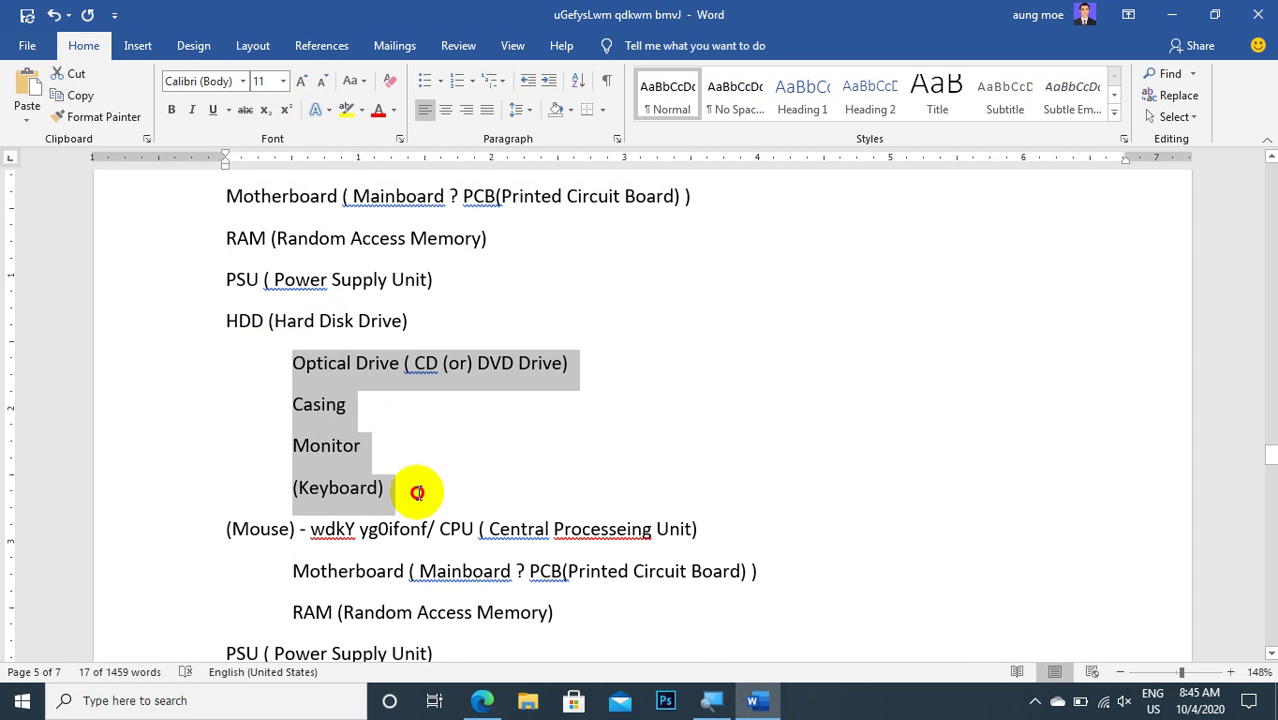
{"action": "left_click", "coordinate": [528, 88]}
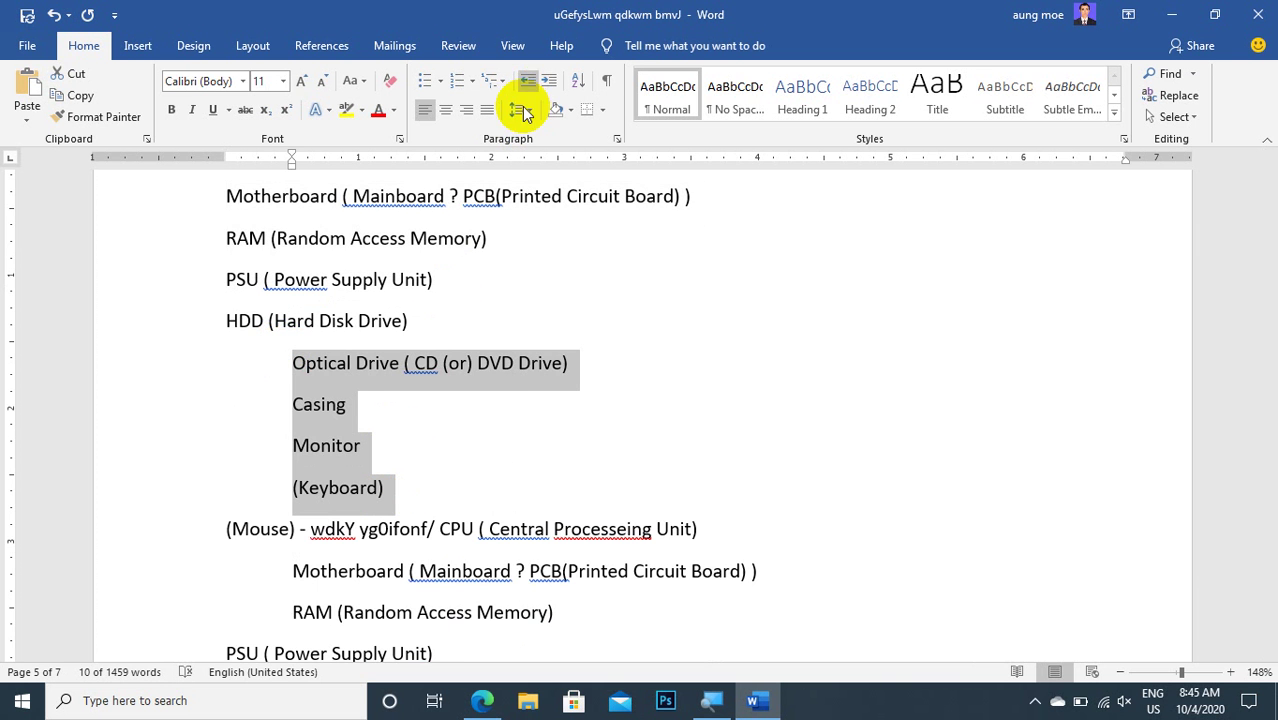
- Outdent the second list's Motherboard and RAM lines, then undo the last two changes
{"action": "scroll", "coordinate": [282, 320], "scroll_direction": "down", "scroll_amount": 3}
{"action": "left_click_drag", "start_coordinate": [289, 314], "coordinate": [593, 400]}
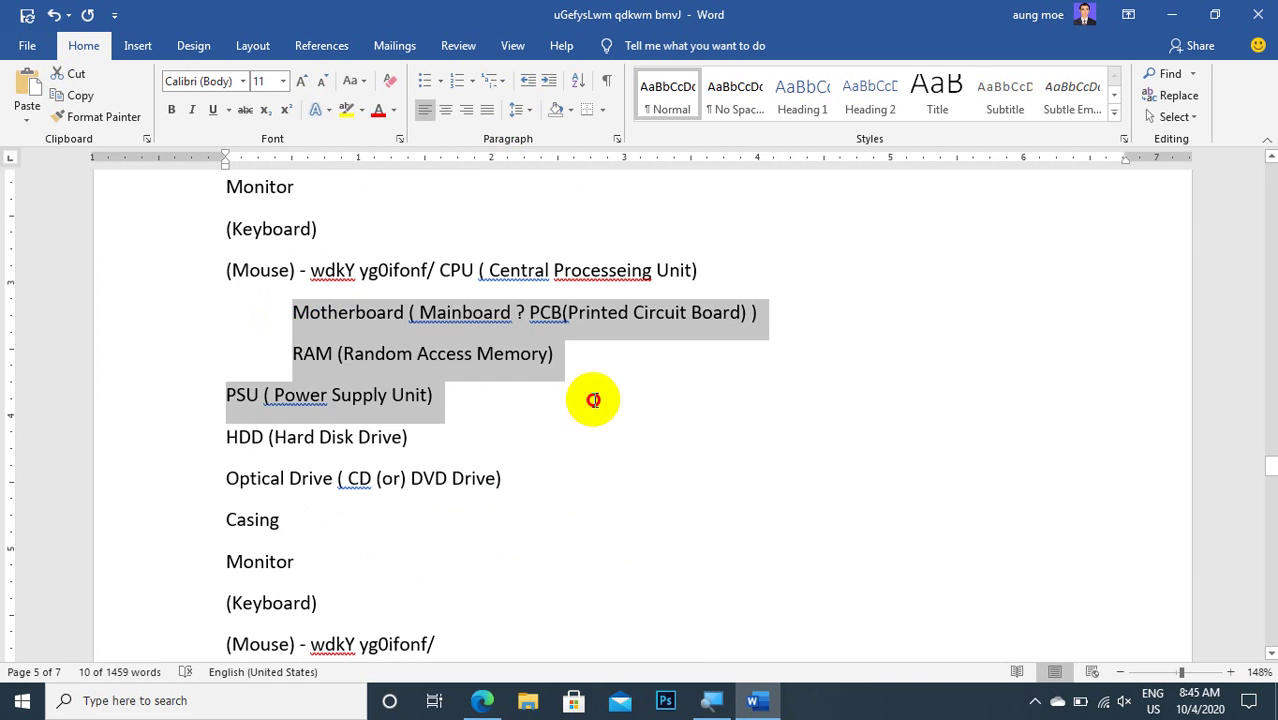
{"action": "mouse_move", "coordinate": [563, 358]}
{"action": "left_mouse_down"}
{"action": "mouse_move", "coordinate": [346, 293]}
{"action": "mouse_move", "coordinate": [314, 302]}
{"action": "left_mouse_up"}
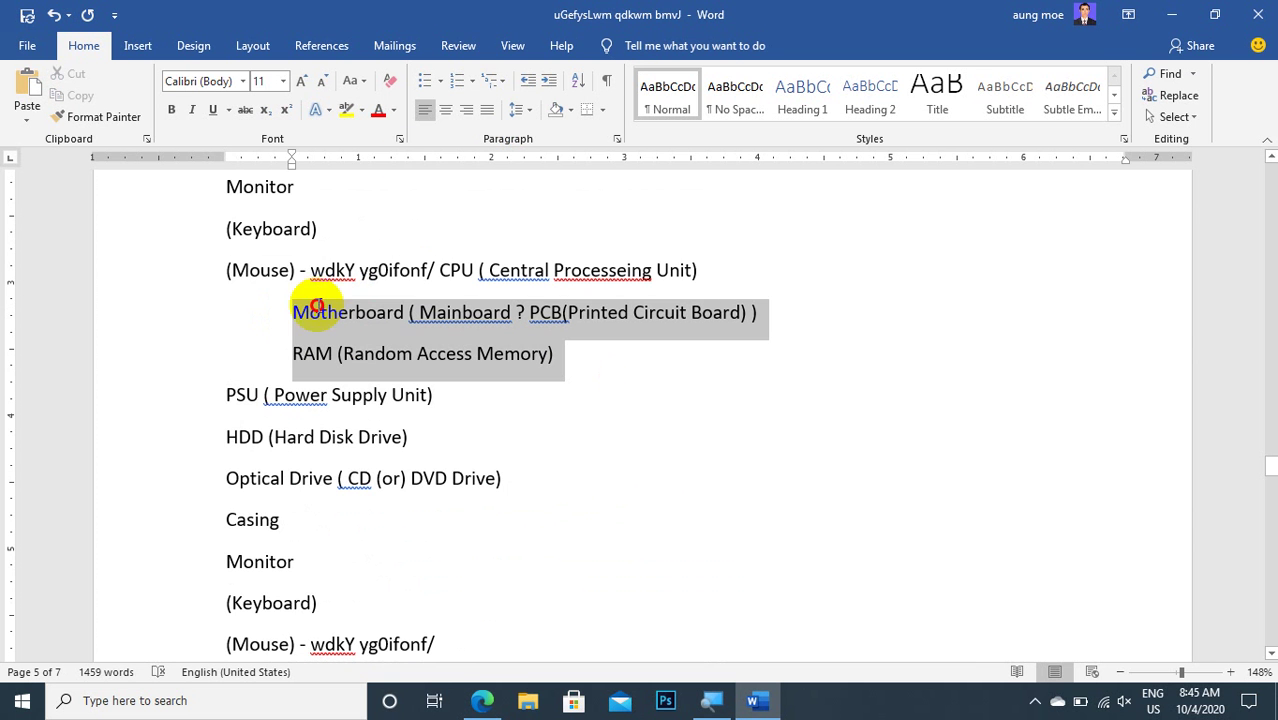
{"action": "left_click", "coordinate": [524, 82]}
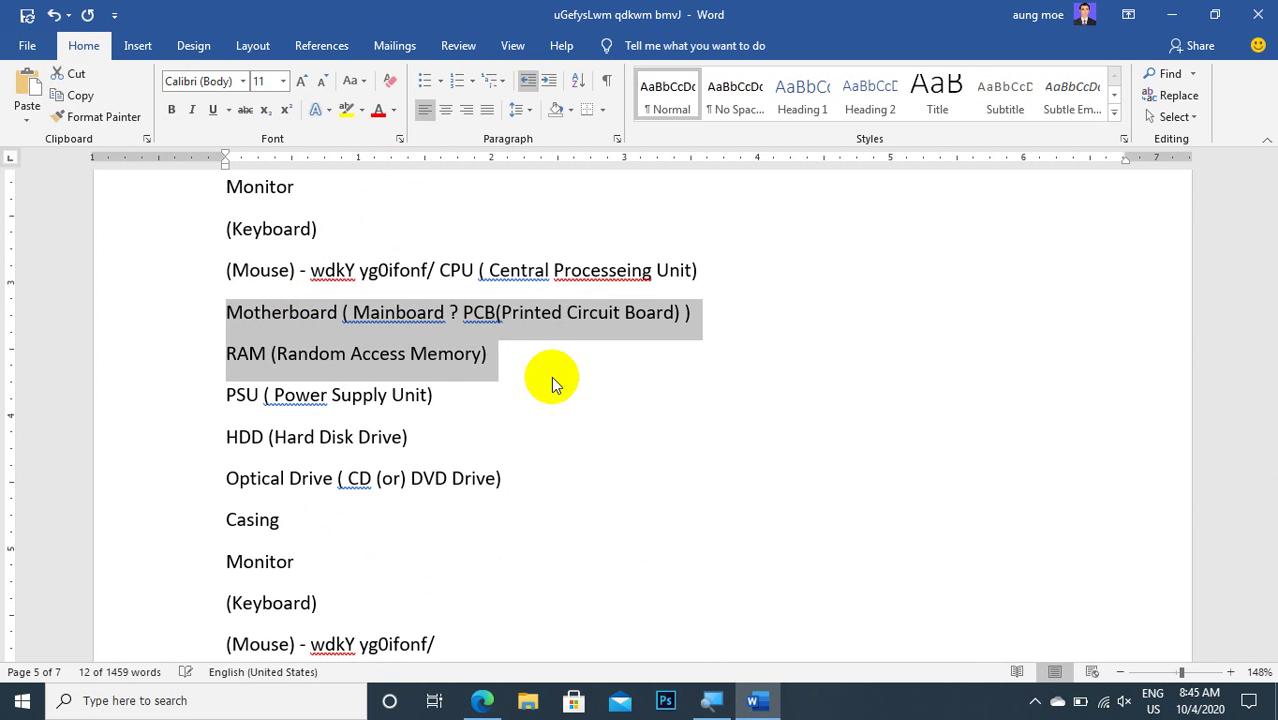
{"action": "scroll", "coordinate": [550, 392], "scroll_direction": "down", "scroll_amount": 4}
{"action": "key", "text": "ctrl+z"}
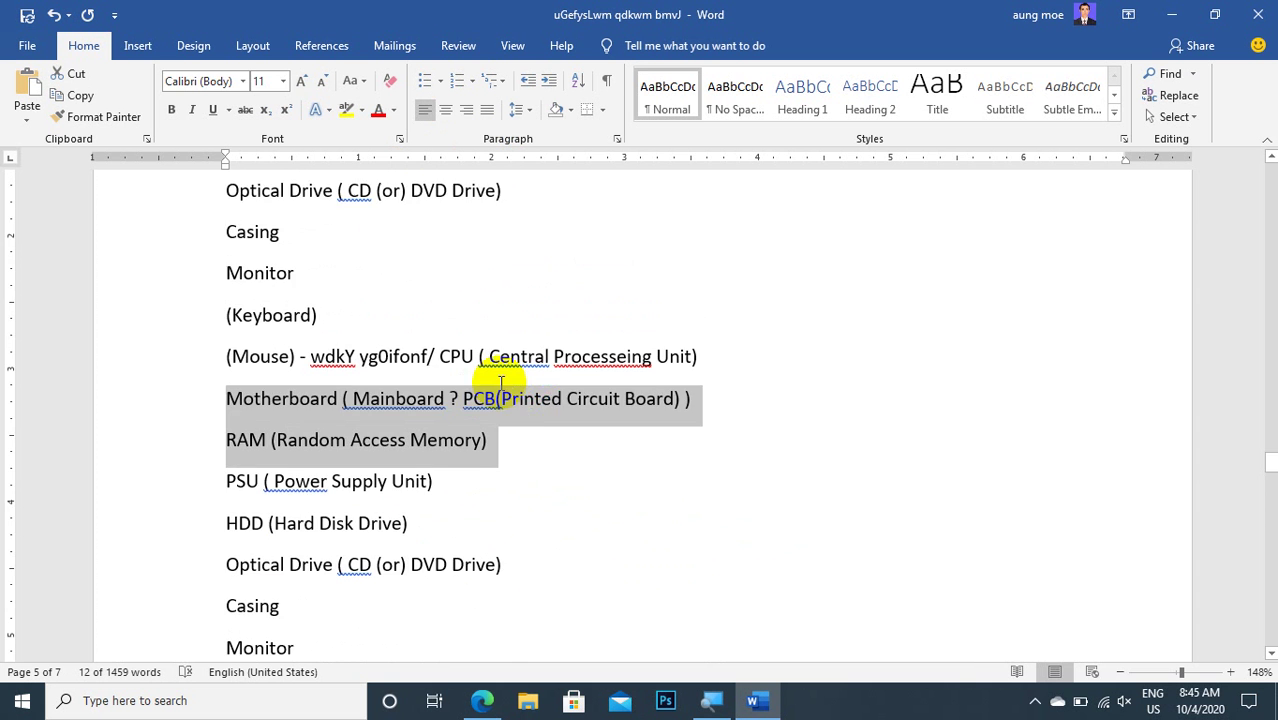
{"action": "key", "text": "ctrl+z"}
- Select the 'Video provides' and 'To make your document' paragraphs
{"action": "scroll", "coordinate": [485, 374], "scroll_direction": "down", "scroll_amount": 6}
{"action": "scroll", "coordinate": [733, 371], "scroll_direction": "up", "scroll_amount": 1}
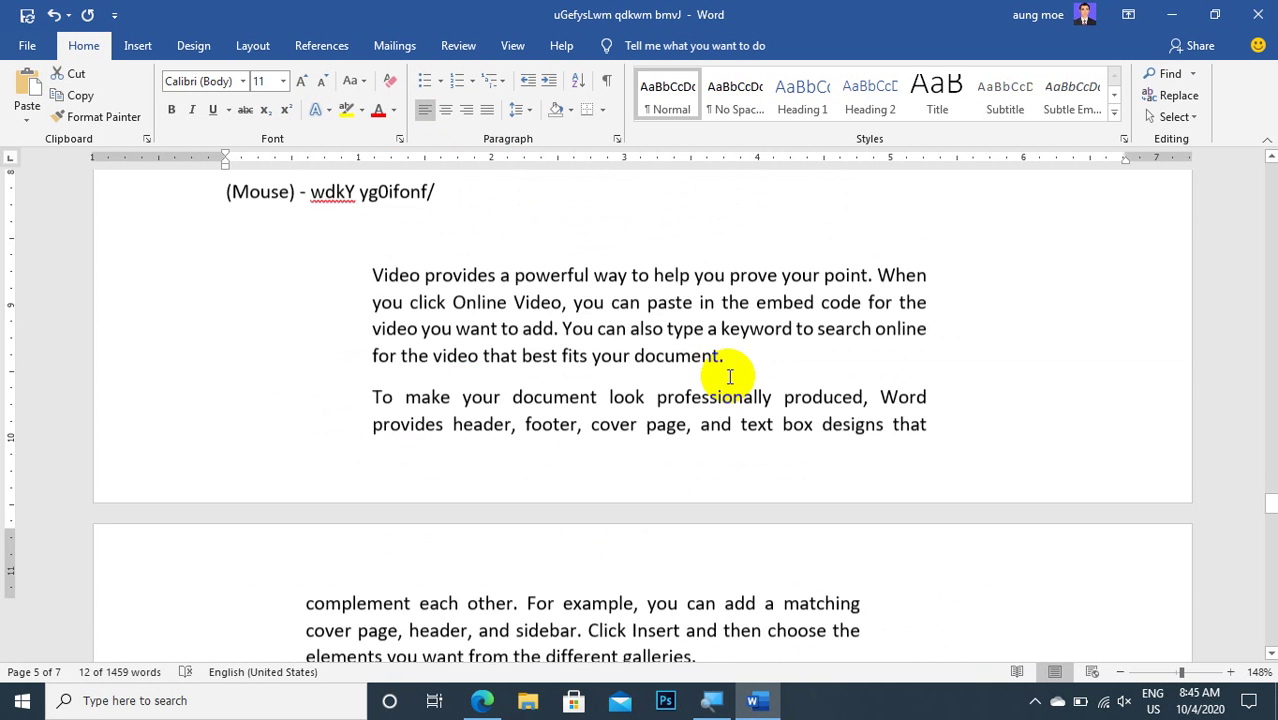
{"action": "scroll", "coordinate": [407, 494], "scroll_direction": "up", "scroll_amount": 3}
{"action": "scroll", "coordinate": [407, 494], "scroll_direction": "down", "scroll_amount": 2}
{"action": "left_click", "coordinate": [370, 364]}
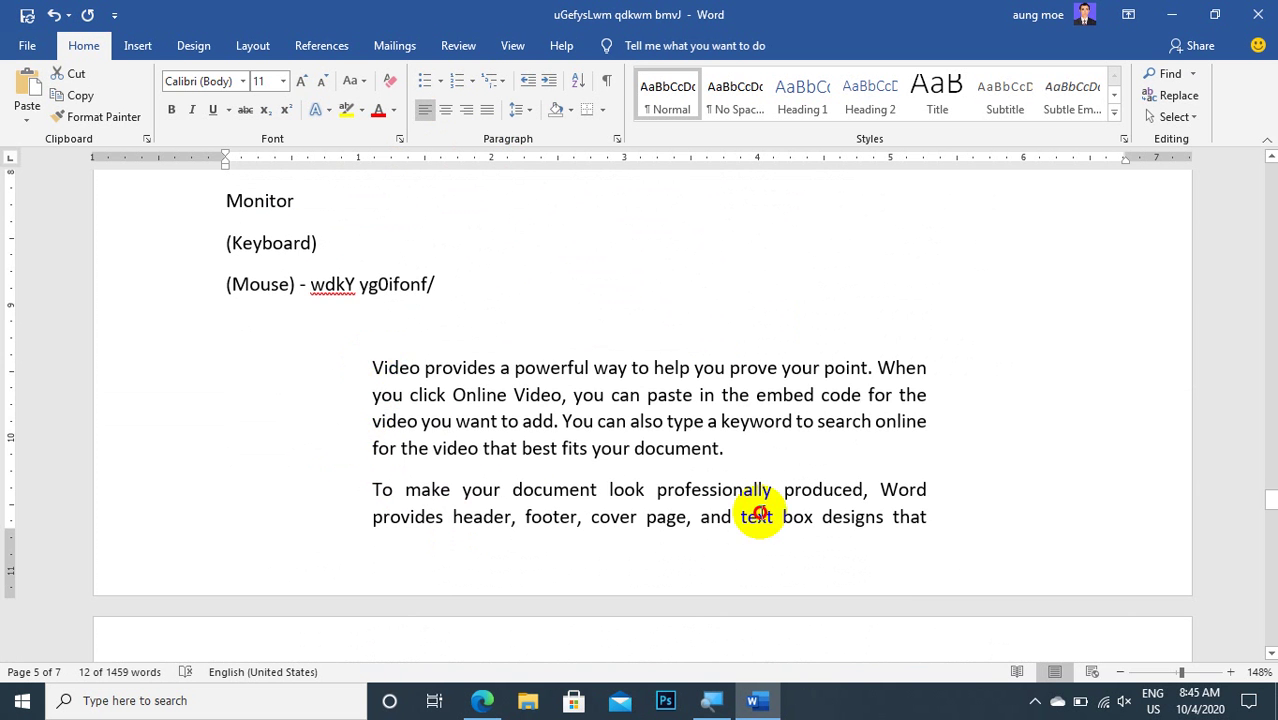
{"action": "left_click", "coordinate": [972, 566], "text": "shift"}
- Set both paragraphs' Left and Right indentation to 0" in the Paragraph dialog
{"action": "left_click", "coordinate": [618, 138]}
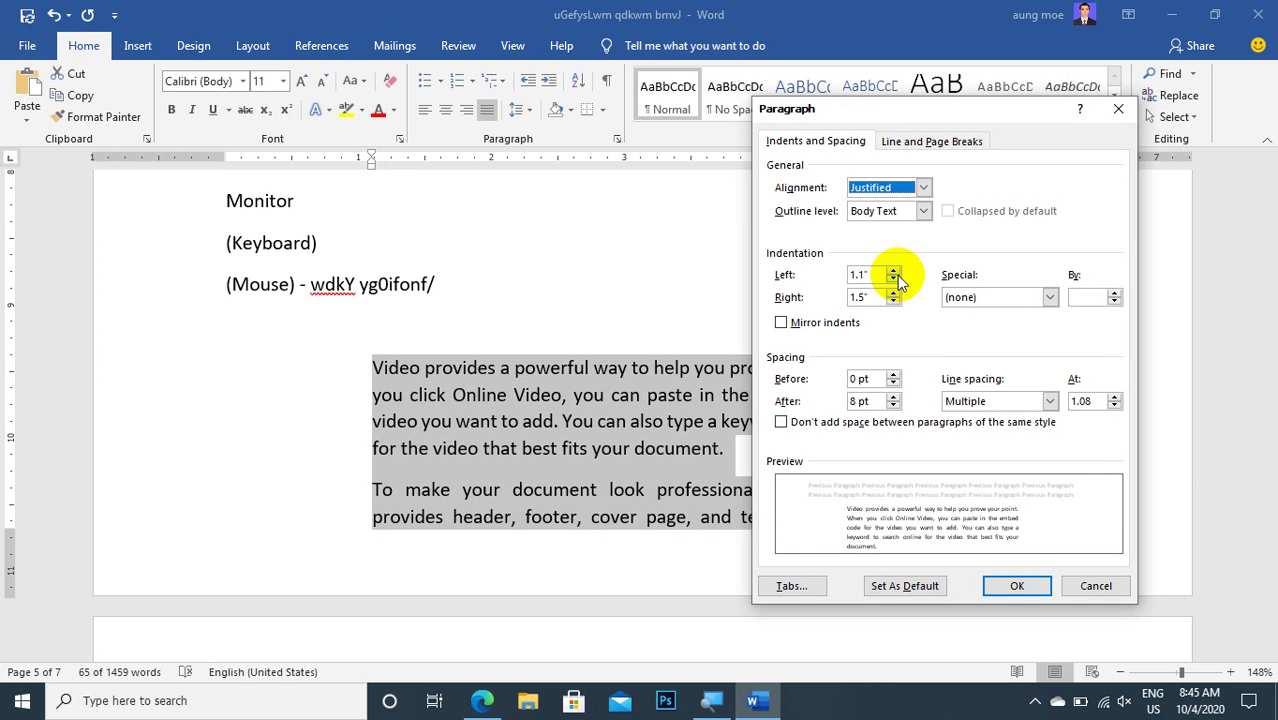
{"action": "left_click", "coordinate": [893, 271]}
{"action": "left_click", "coordinate": [893, 271]}
{"action": "left_click", "coordinate": [893, 271]}
{"action": "left_click", "coordinate": [893, 271]}
{"action": "left_click", "coordinate": [893, 280]}
{"action": "left_click", "coordinate": [893, 280]}
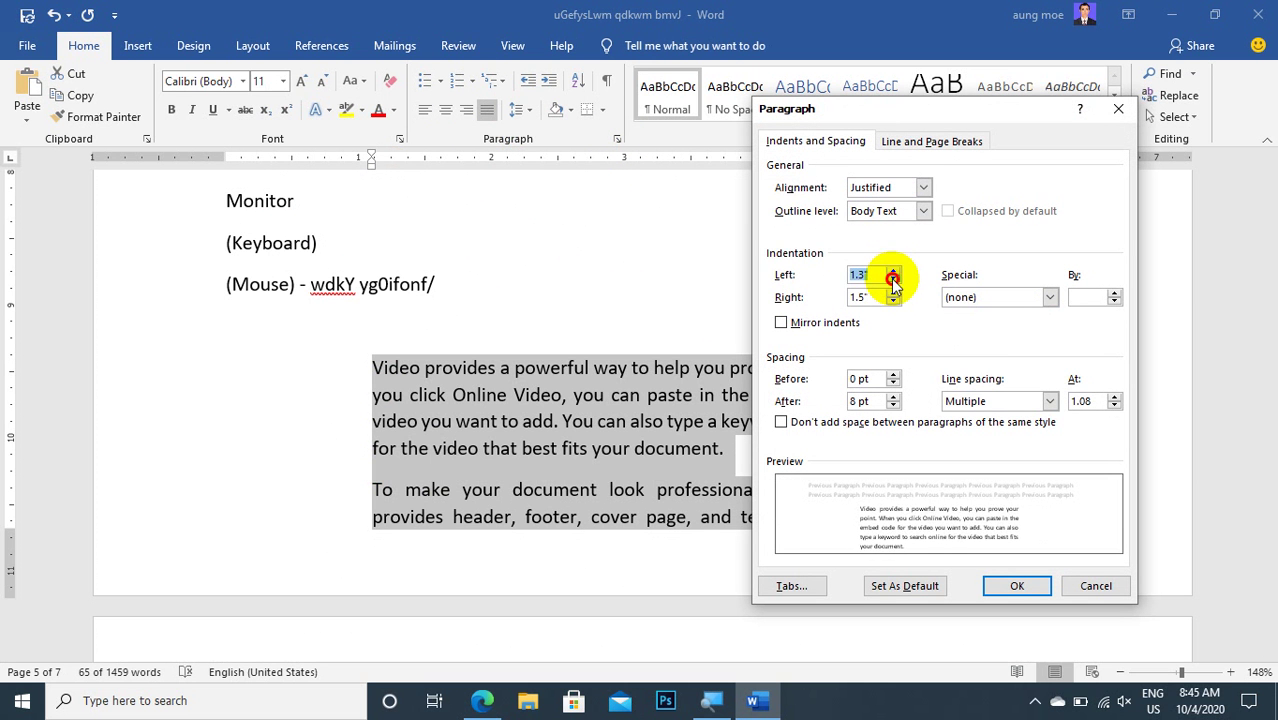
{"action": "left_click", "coordinate": [893, 280]}
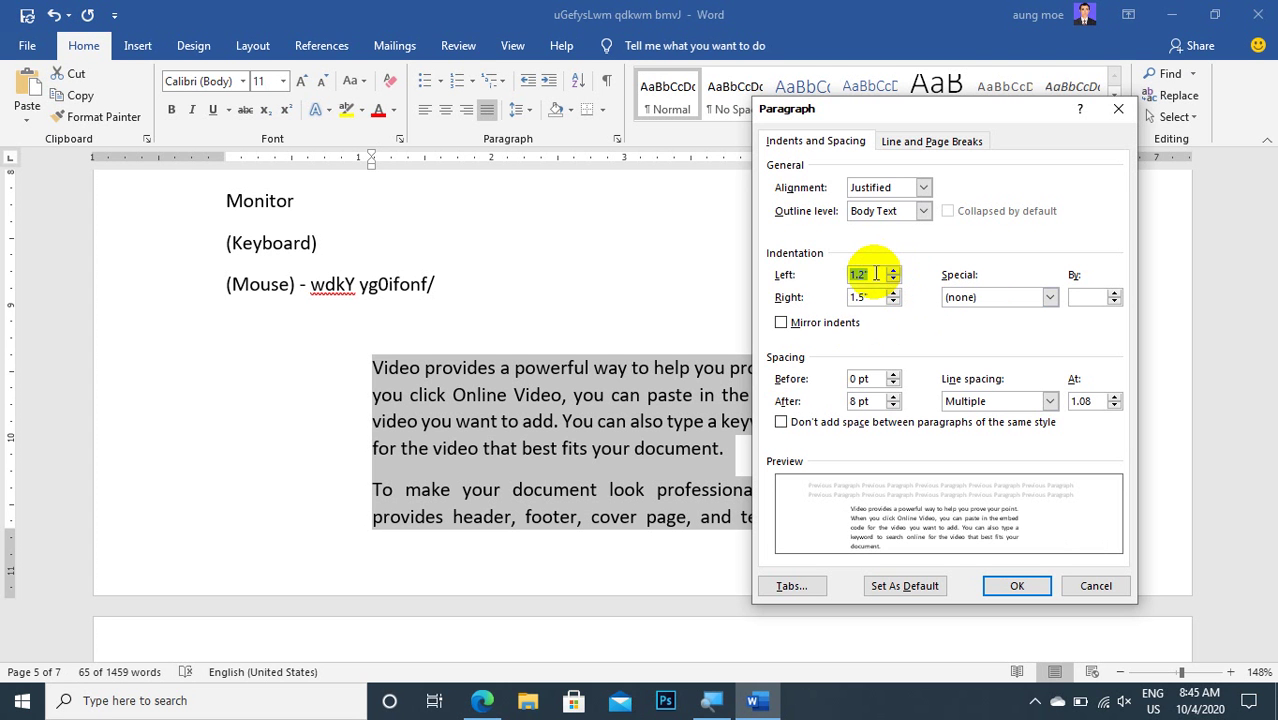
{"action": "type", "text": "0"}
{"action": "double_click", "coordinate": [857, 297]}
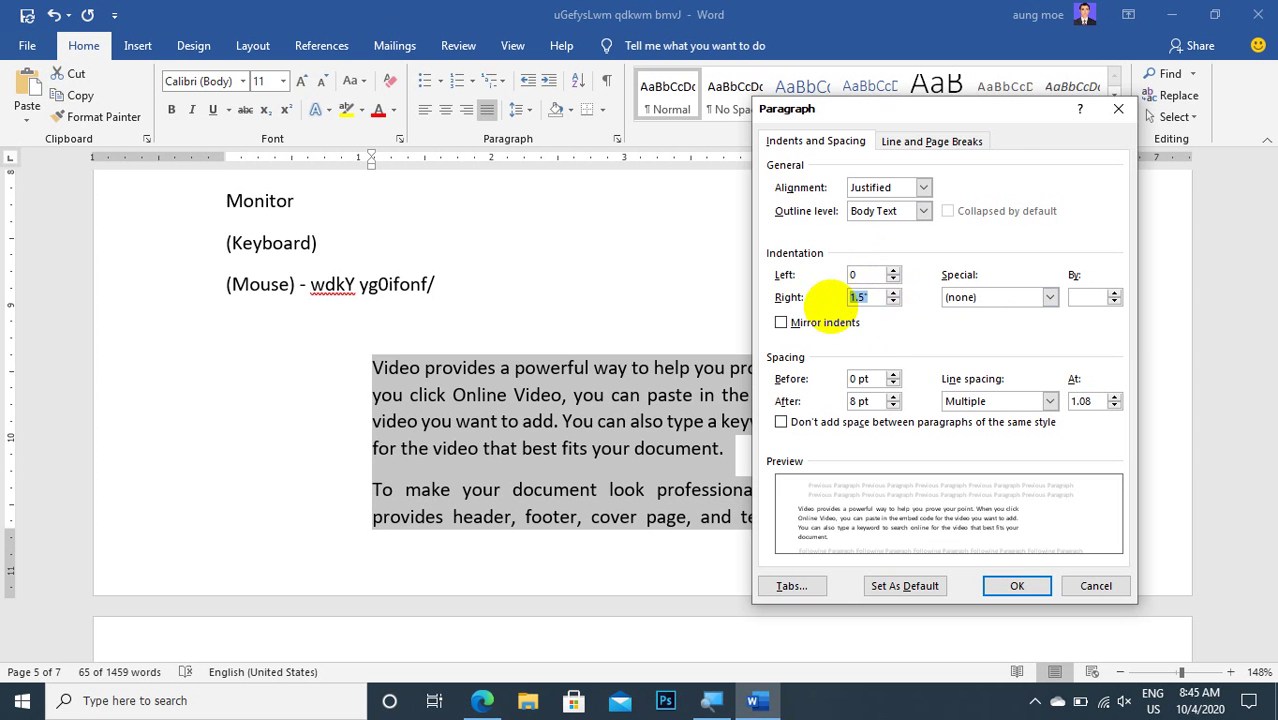
{"action": "type", "text": "0"}
{"action": "left_click", "coordinate": [1018, 588]}
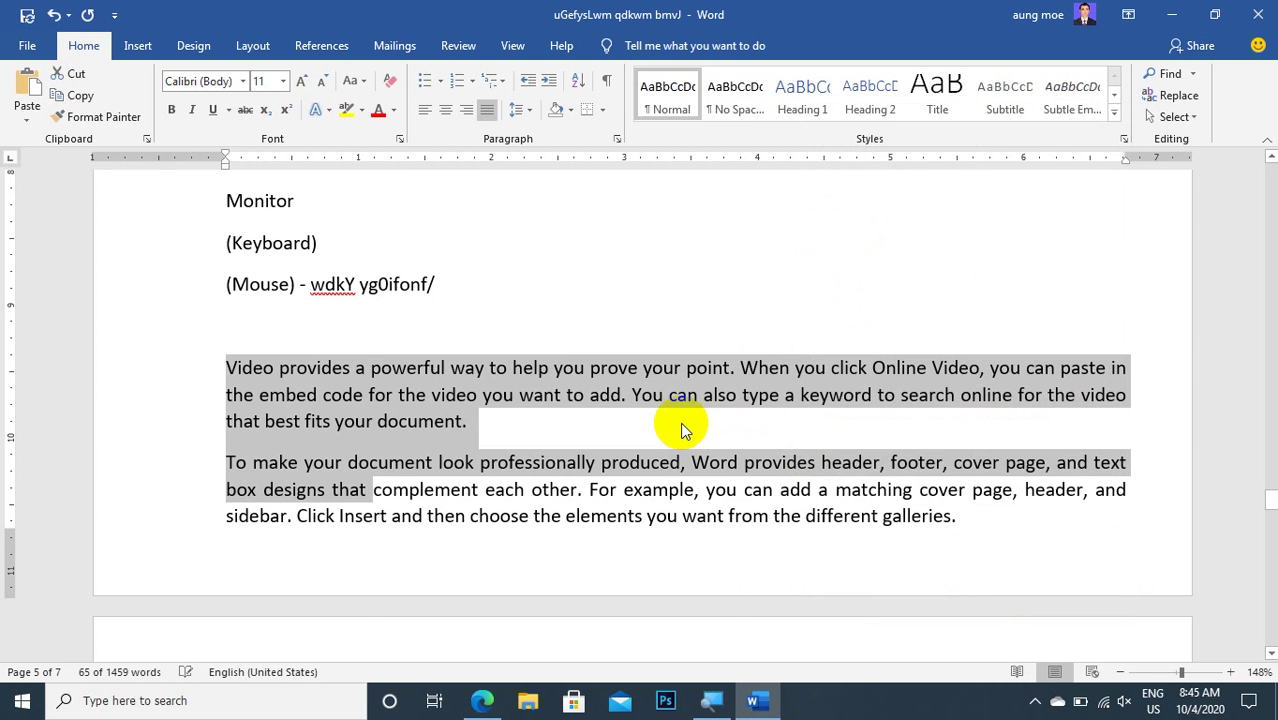
- Reset the body paragraphs to Special (none) with a 0" left indent
{"action": "scroll", "coordinate": [725, 422], "scroll_direction": "down", "scroll_amount": 4}
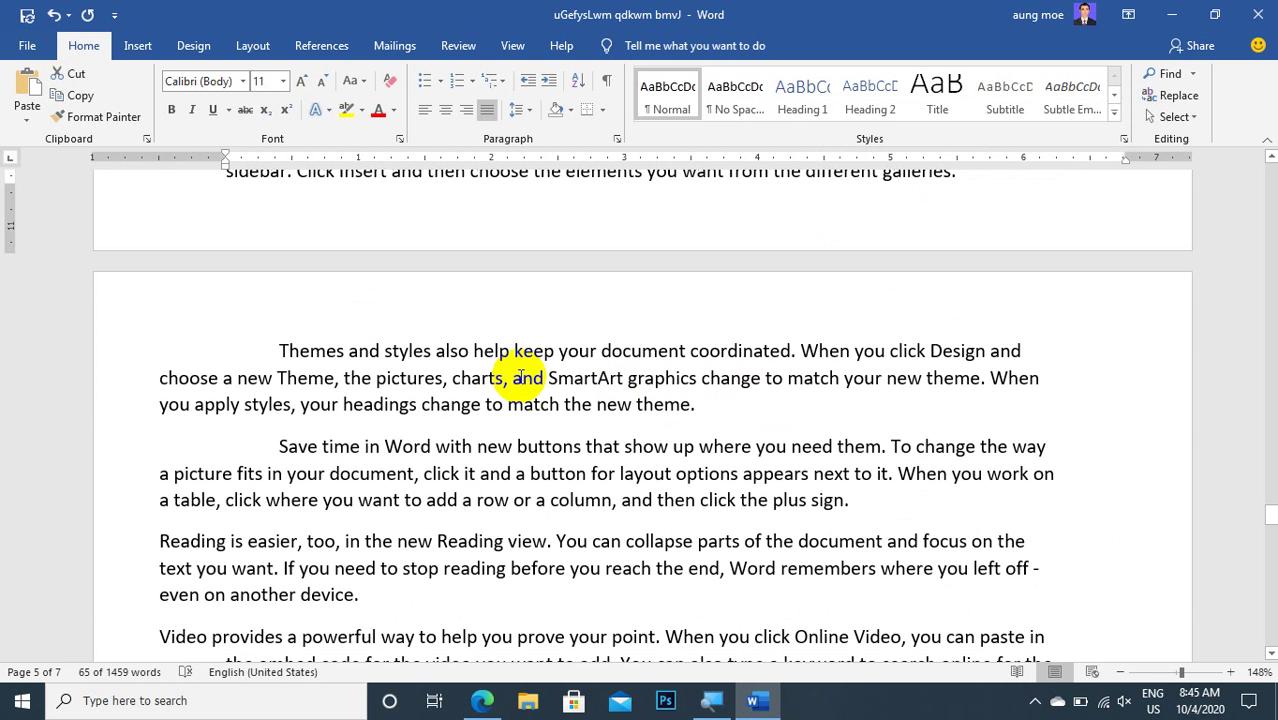
{"action": "left_click_drag", "start_coordinate": [276, 350], "coordinate": [1017, 641]}
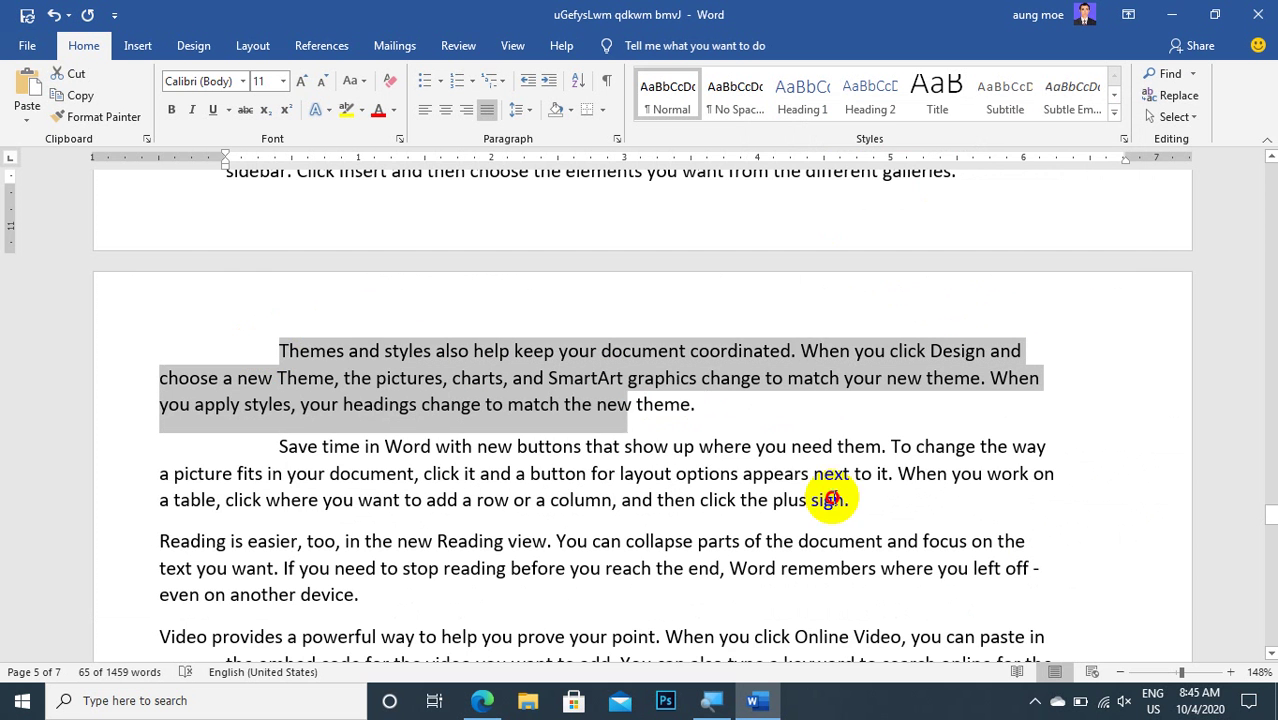
{"action": "key", "text": "ctrl+z"}
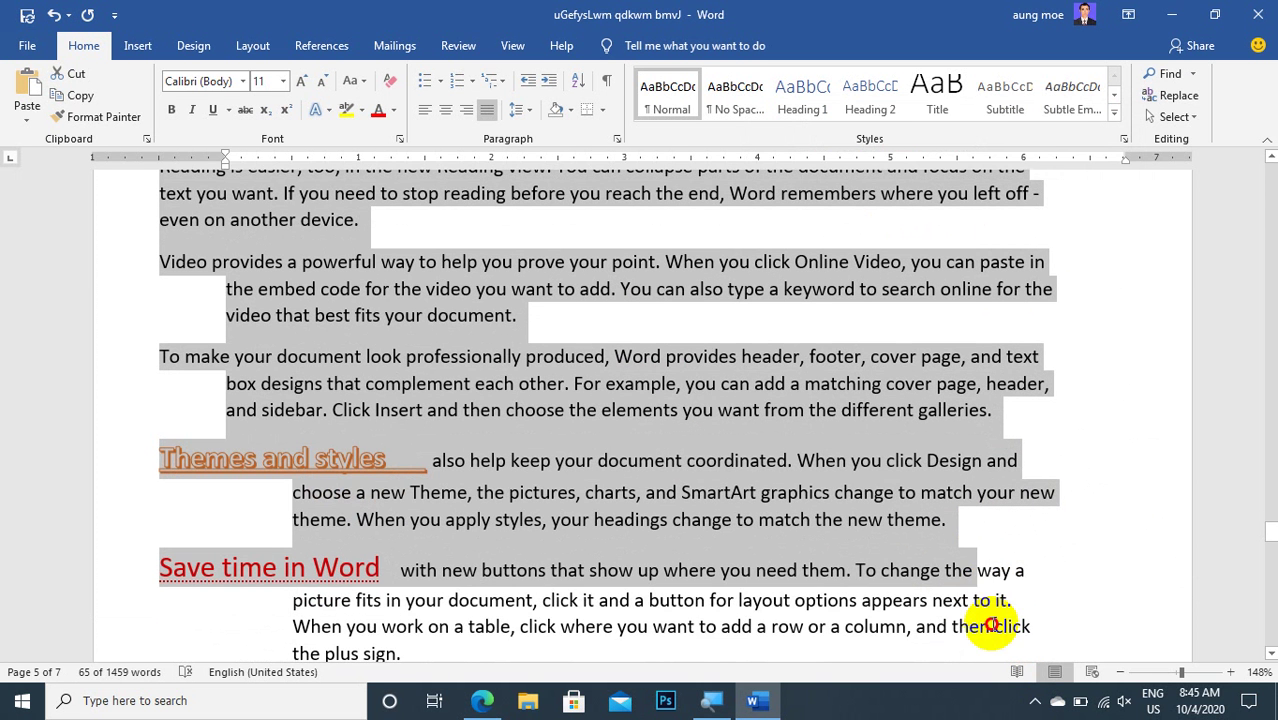
{"action": "left_click", "coordinate": [617, 140]}
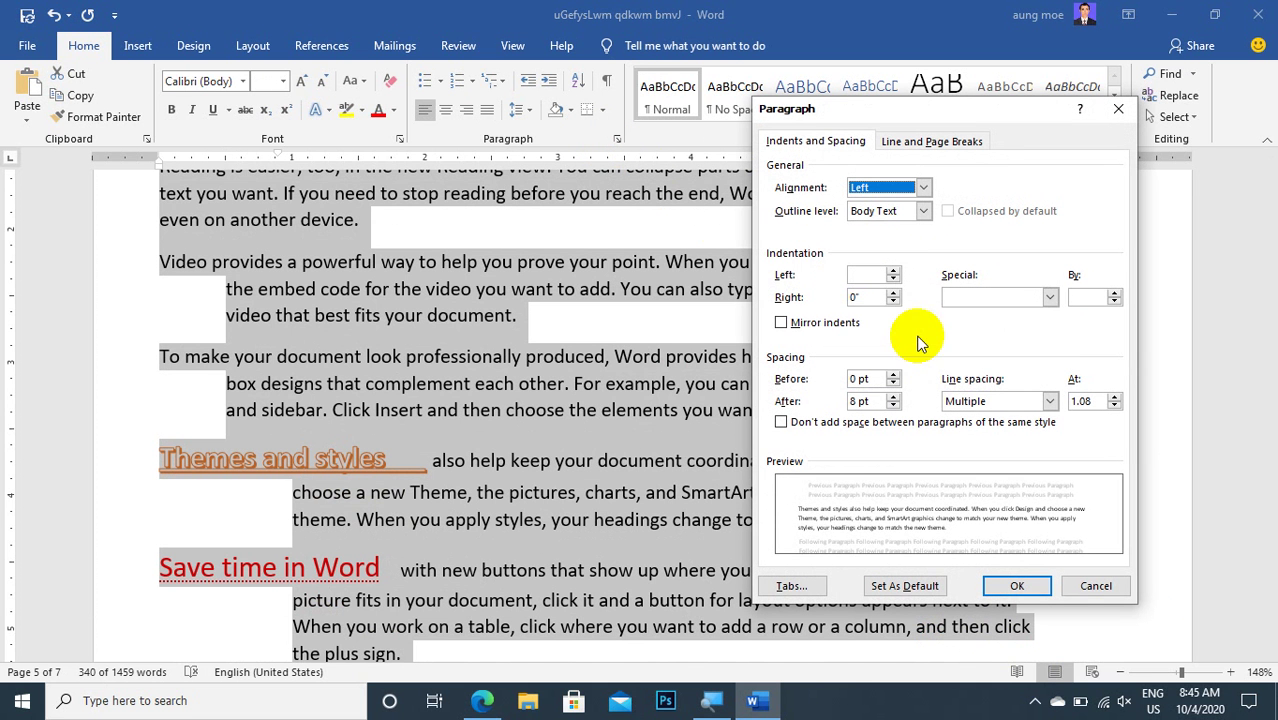
{"action": "left_click", "coordinate": [1050, 297]}
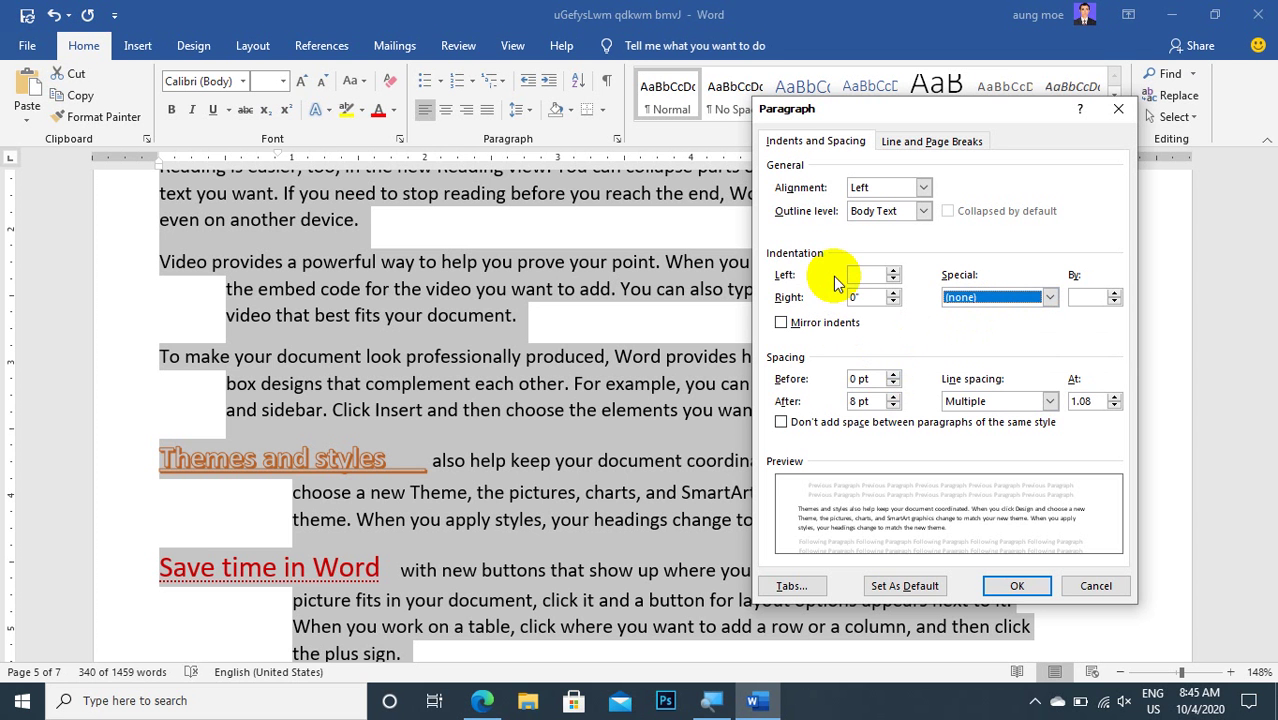
{"action": "left_click", "coordinate": [870, 276]}
{"action": "type", "text": "0"}
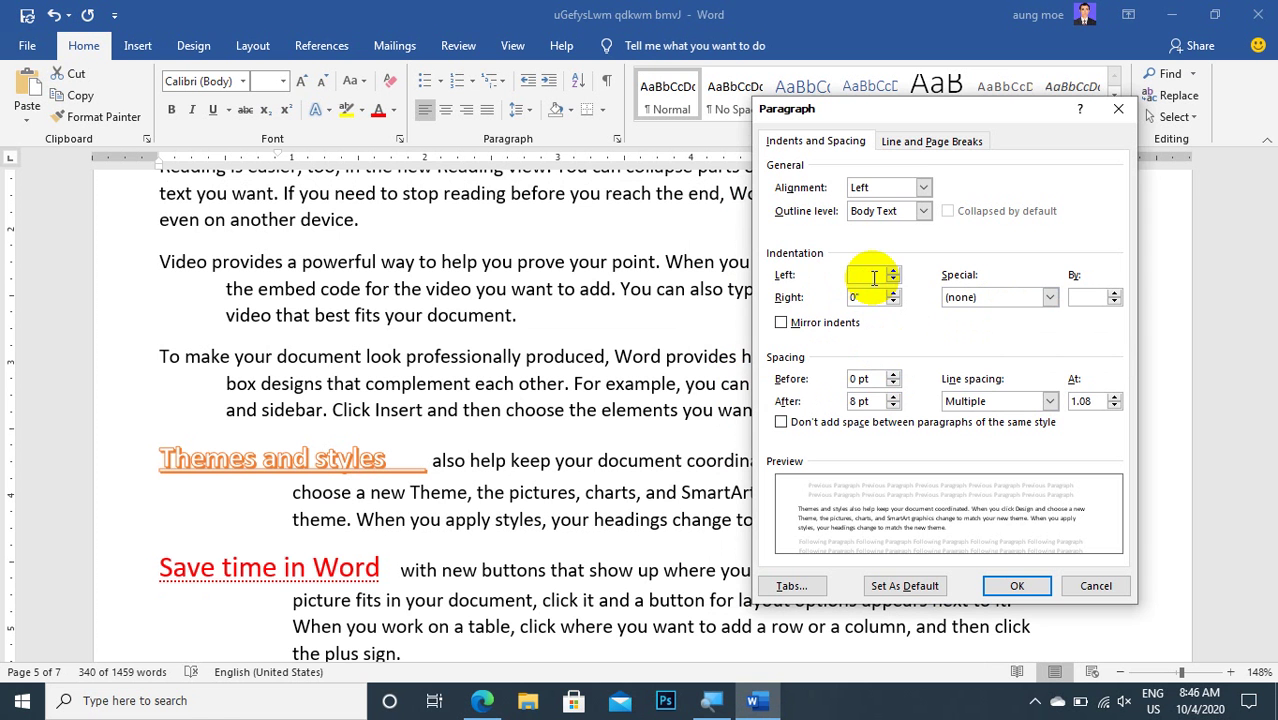
{"action": "left_click", "coordinate": [1012, 590]}
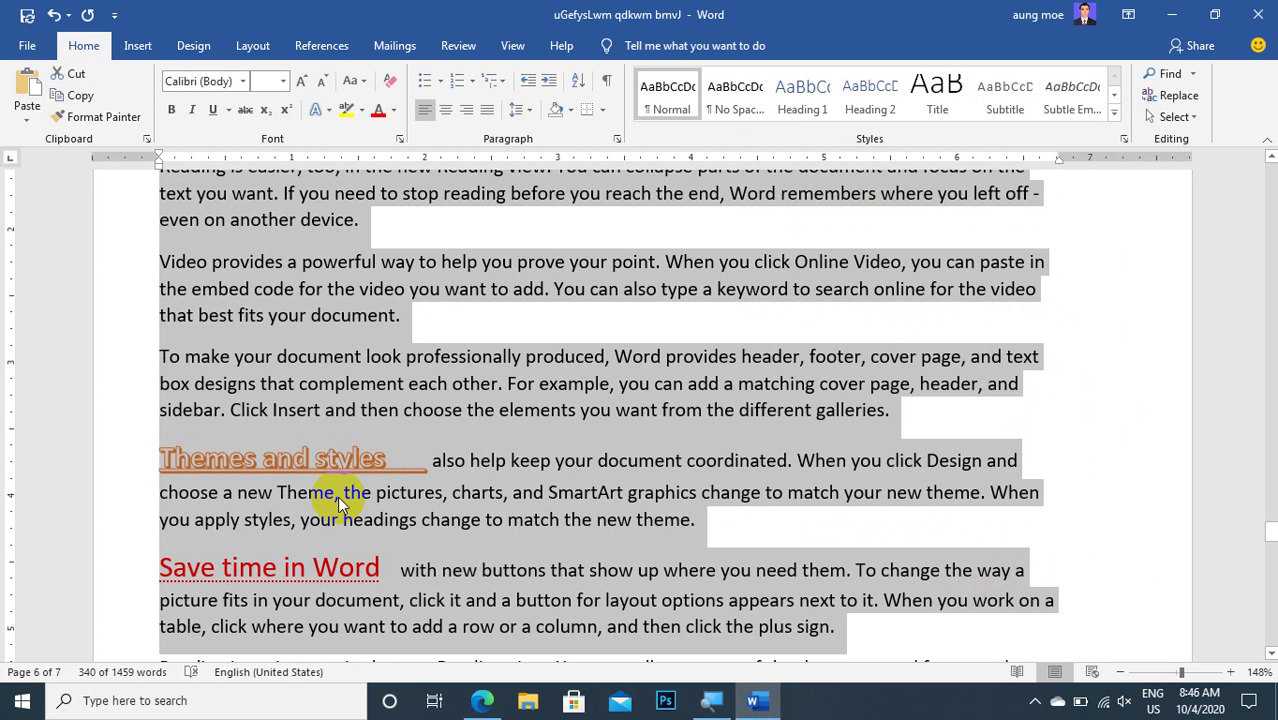
{"action": "scroll", "coordinate": [381, 415], "scroll_direction": "down", "scroll_amount": 2}
{"action": "scroll", "coordinate": [385, 420], "scroll_direction": "down", "scroll_amount": 1}
{"action": "scroll", "coordinate": [400, 330], "scroll_direction": "up", "scroll_amount": 3}
- Clear all formatting from the whole document and left-align every paragraph
{"action": "left_click", "coordinate": [420, 461]}
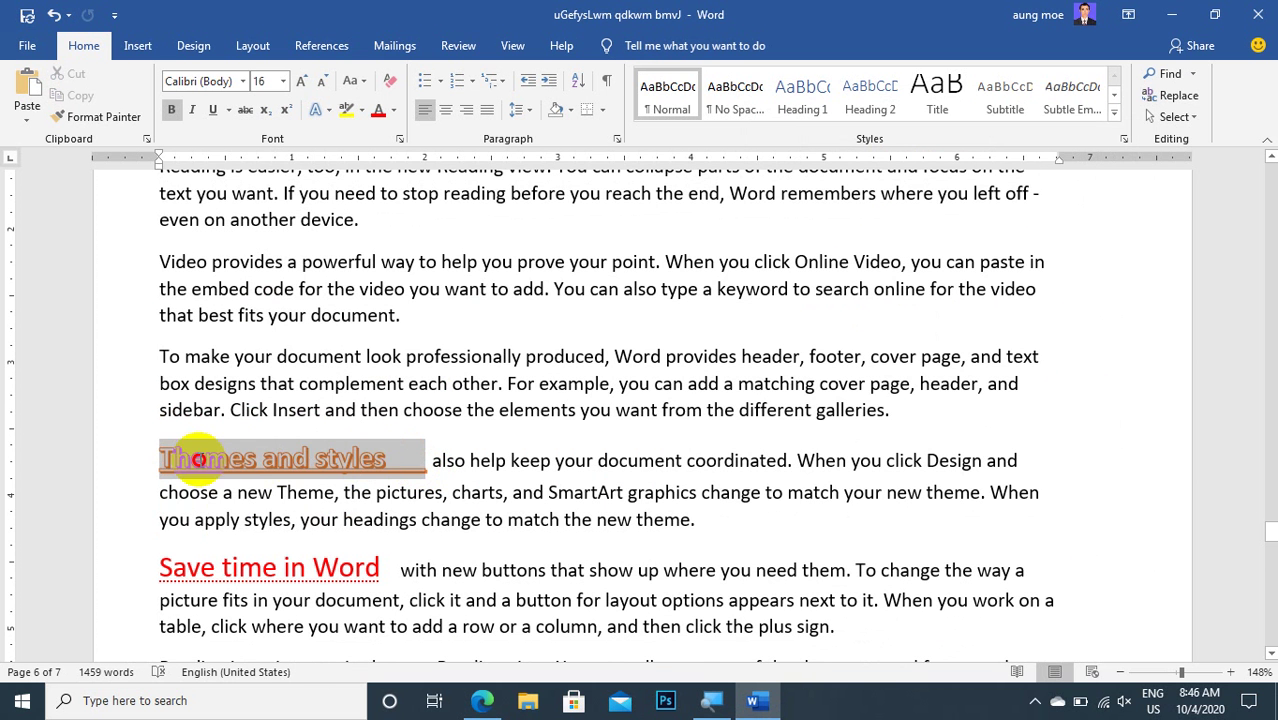
{"action": "left_click_drag", "start_coordinate": [414, 461], "coordinate": [162, 462]}
{"action": "left_click", "coordinate": [368, 477]}
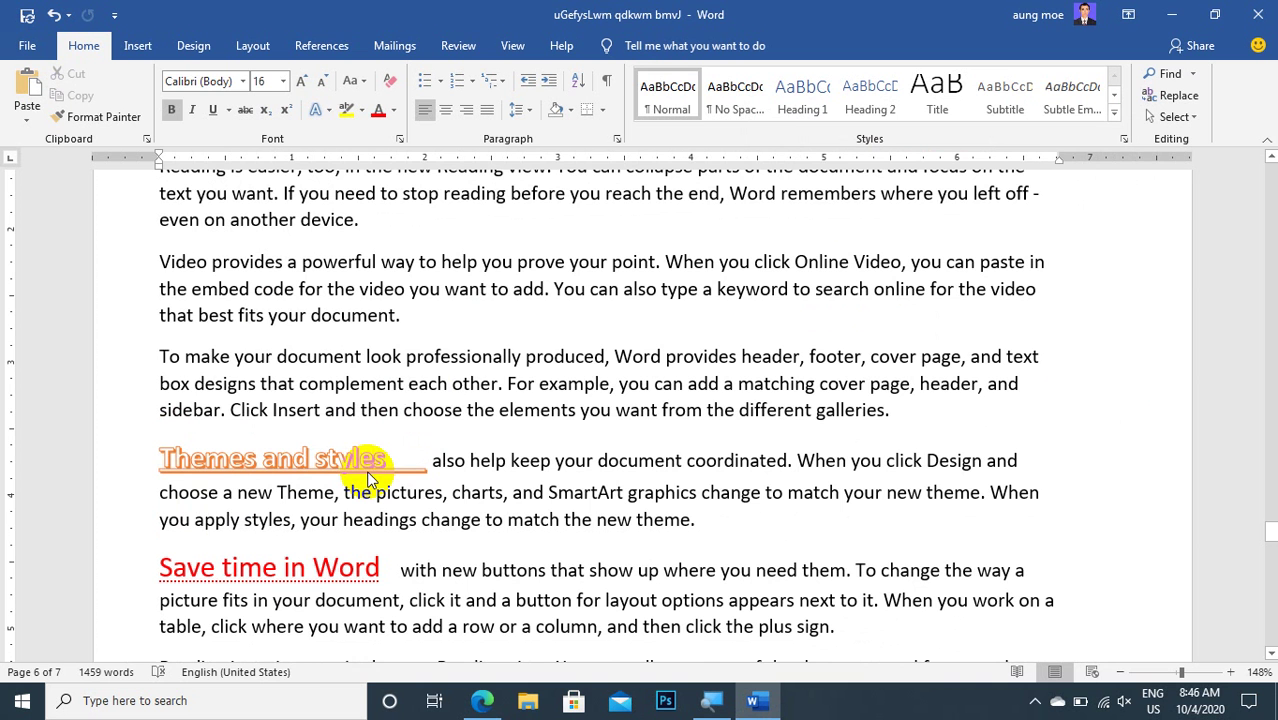
{"action": "key", "text": "ctrl+a"}
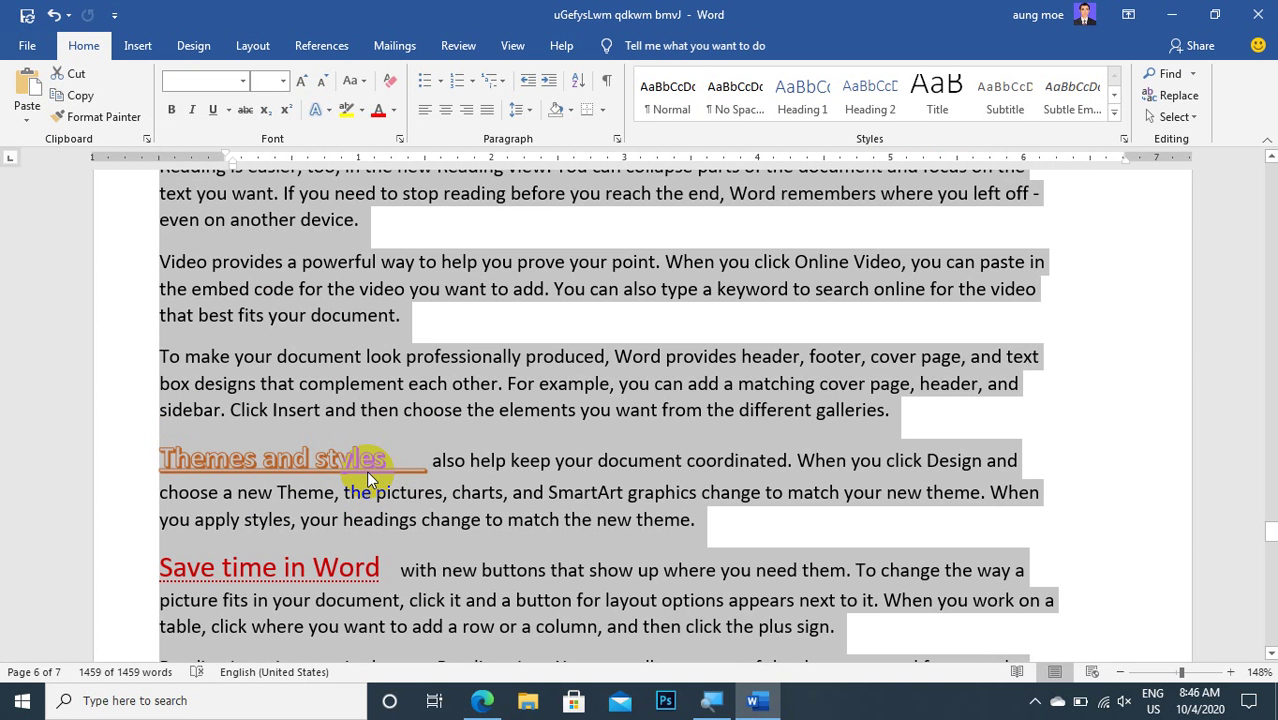
{"action": "left_click", "coordinate": [389, 86]}
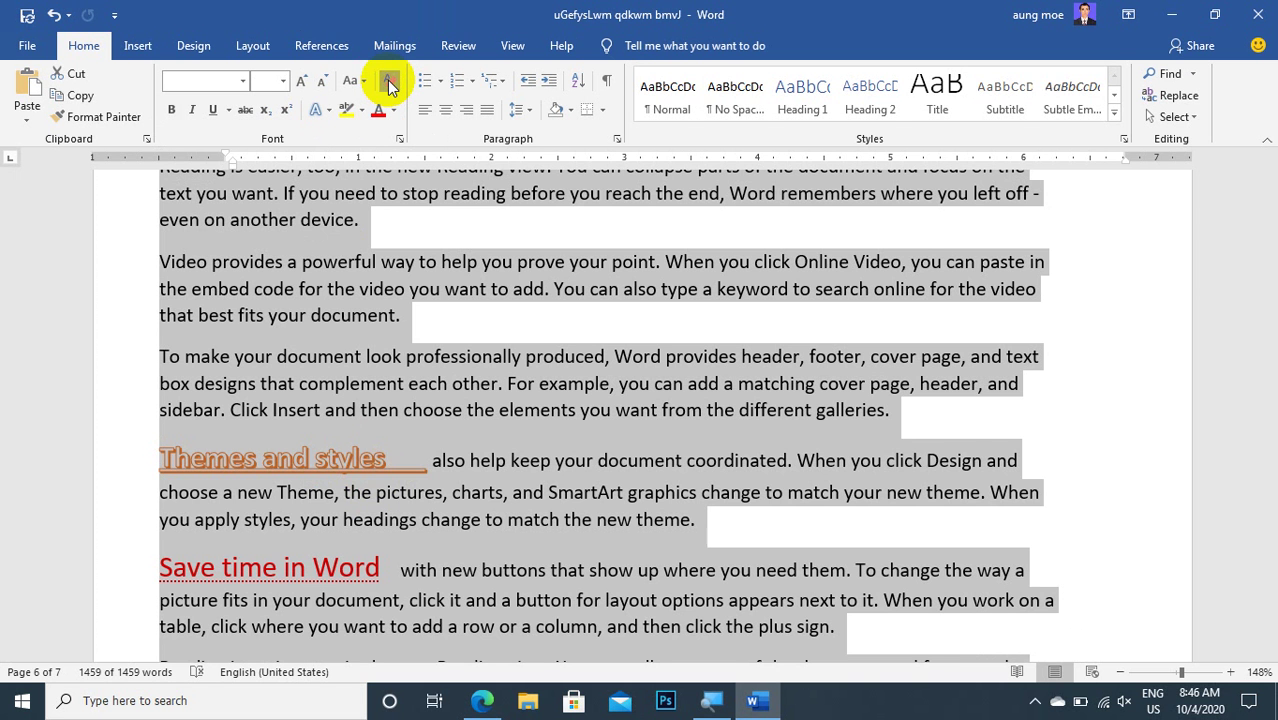
{"action": "left_click", "coordinate": [389, 86]}
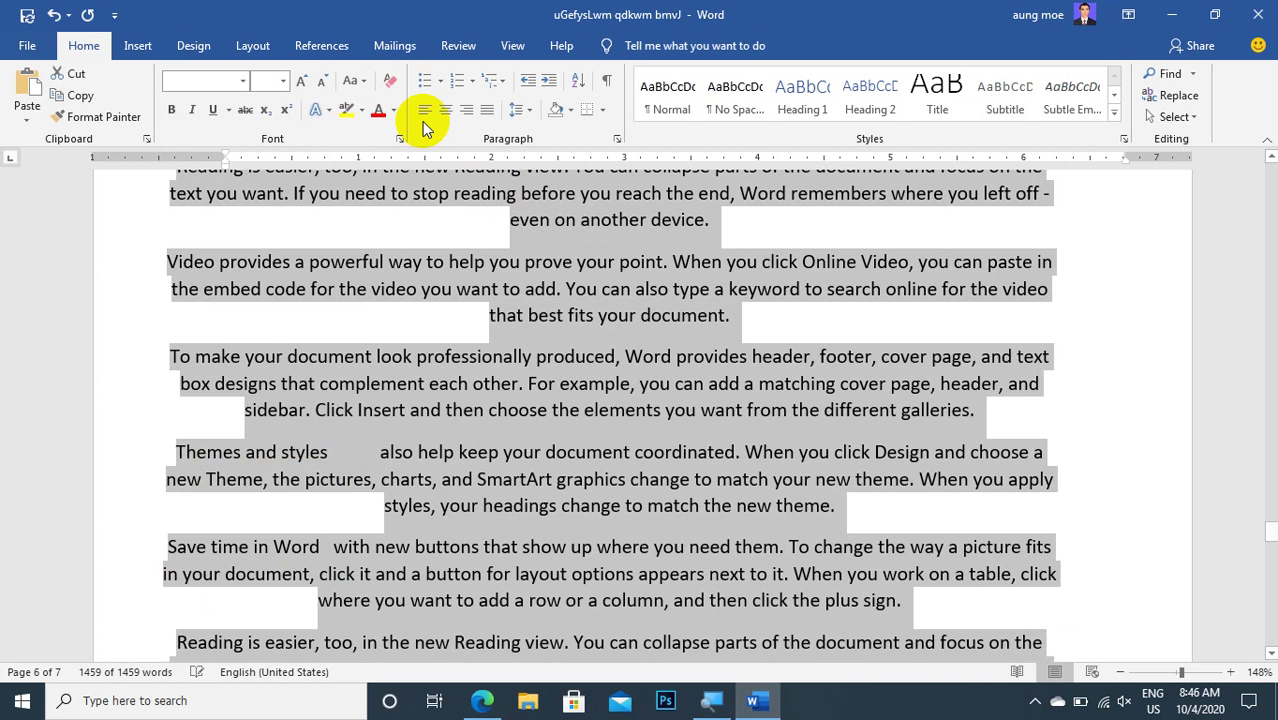
{"action": "left_click", "coordinate": [425, 112]}
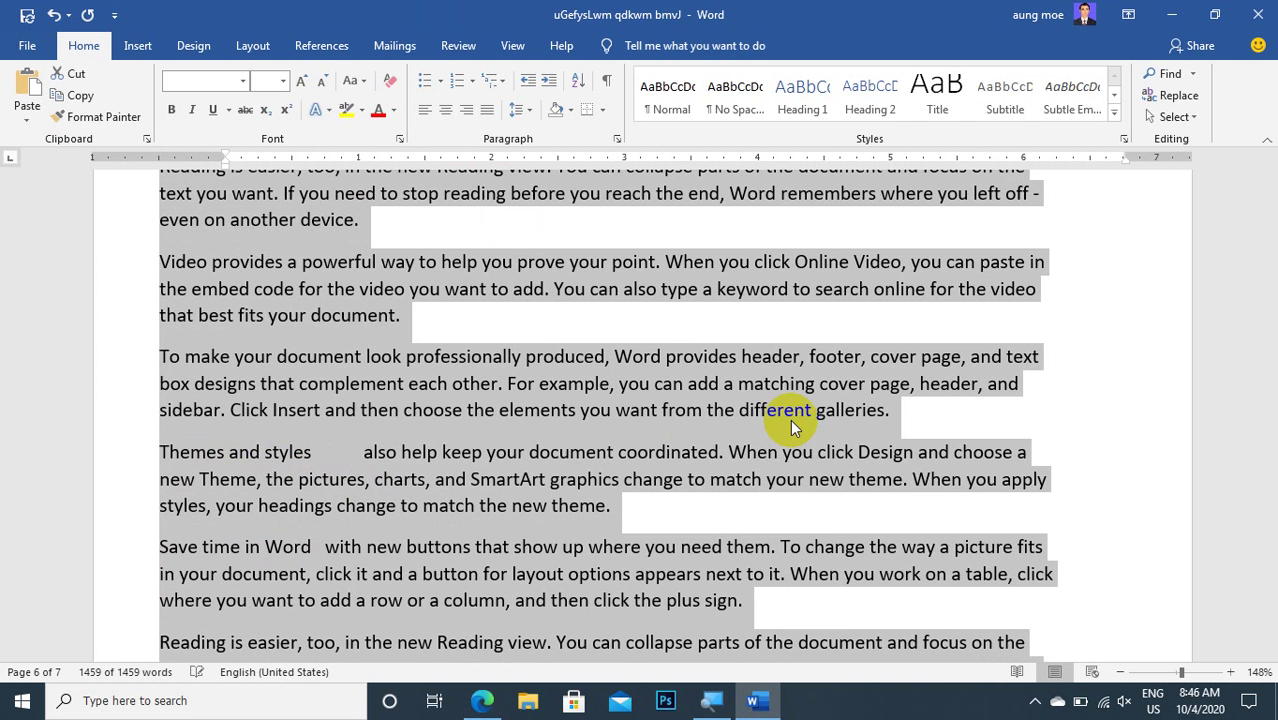
{"action": "left_click", "coordinate": [900, 383]}
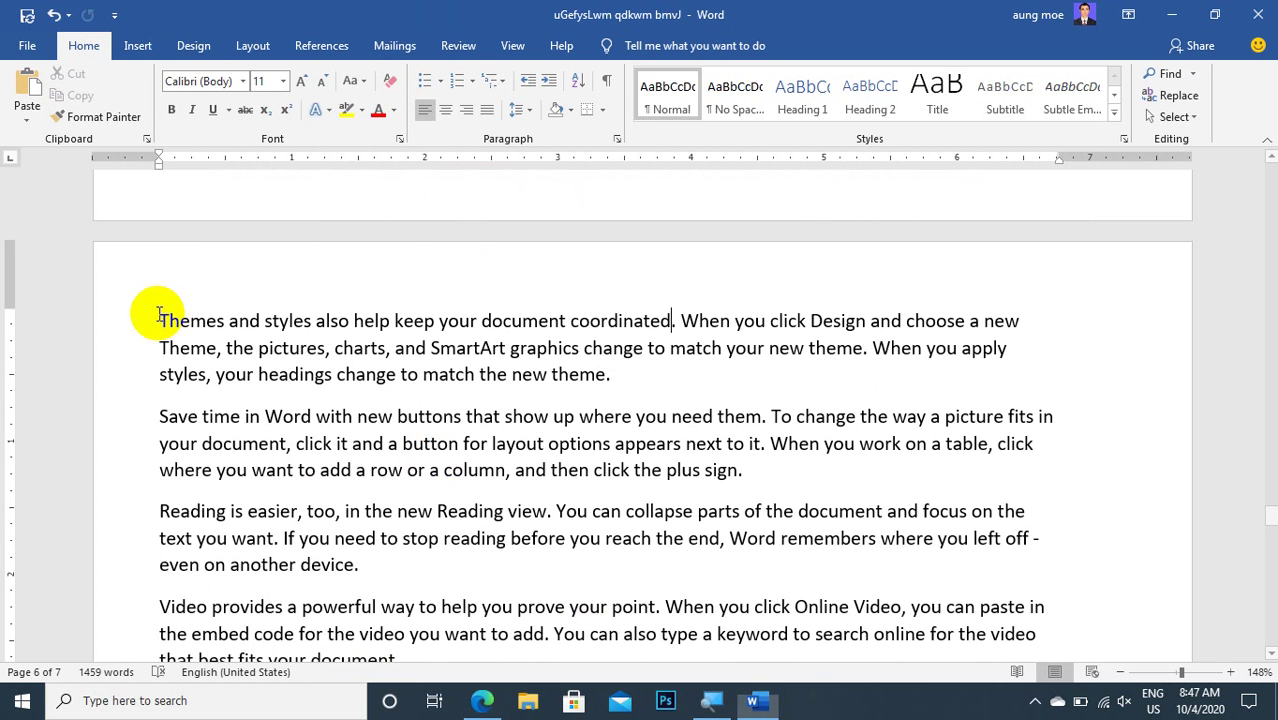
- Give the Themes and styles paragraph 42 pt of space before
{"action": "left_click_drag", "start_coordinate": [157, 316], "coordinate": [789, 476]}
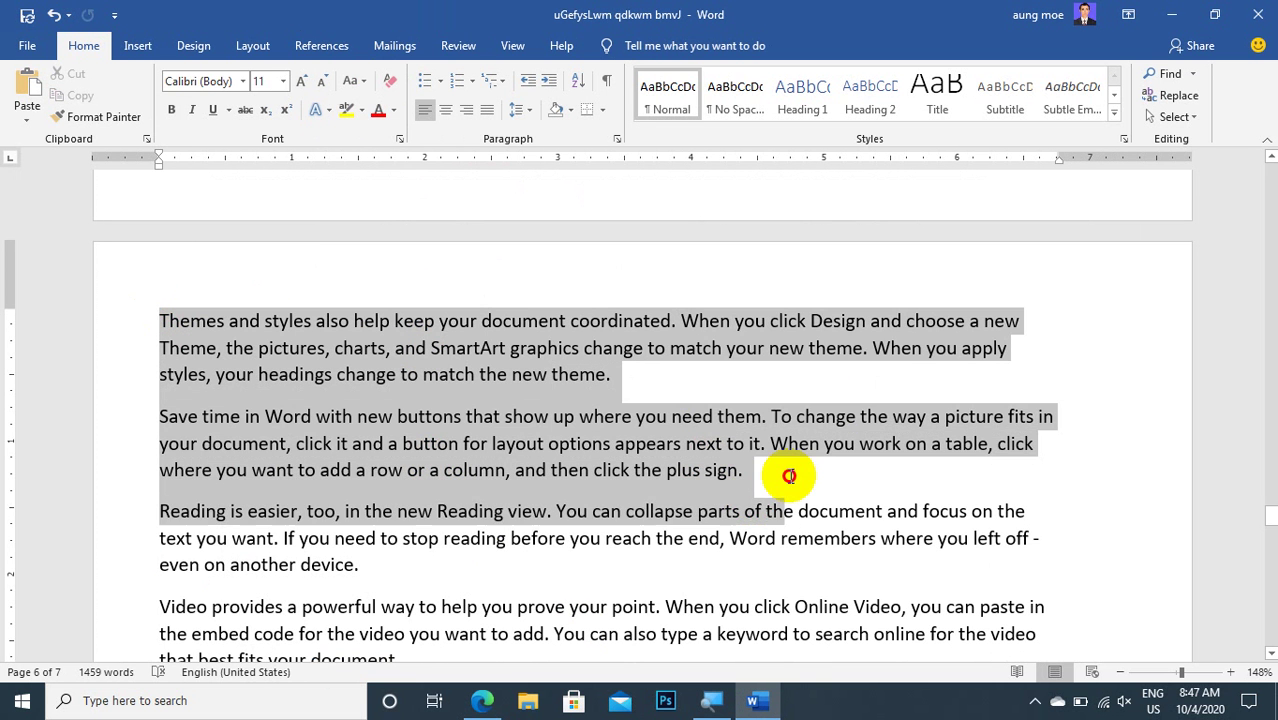
{"action": "left_click", "coordinate": [618, 139]}
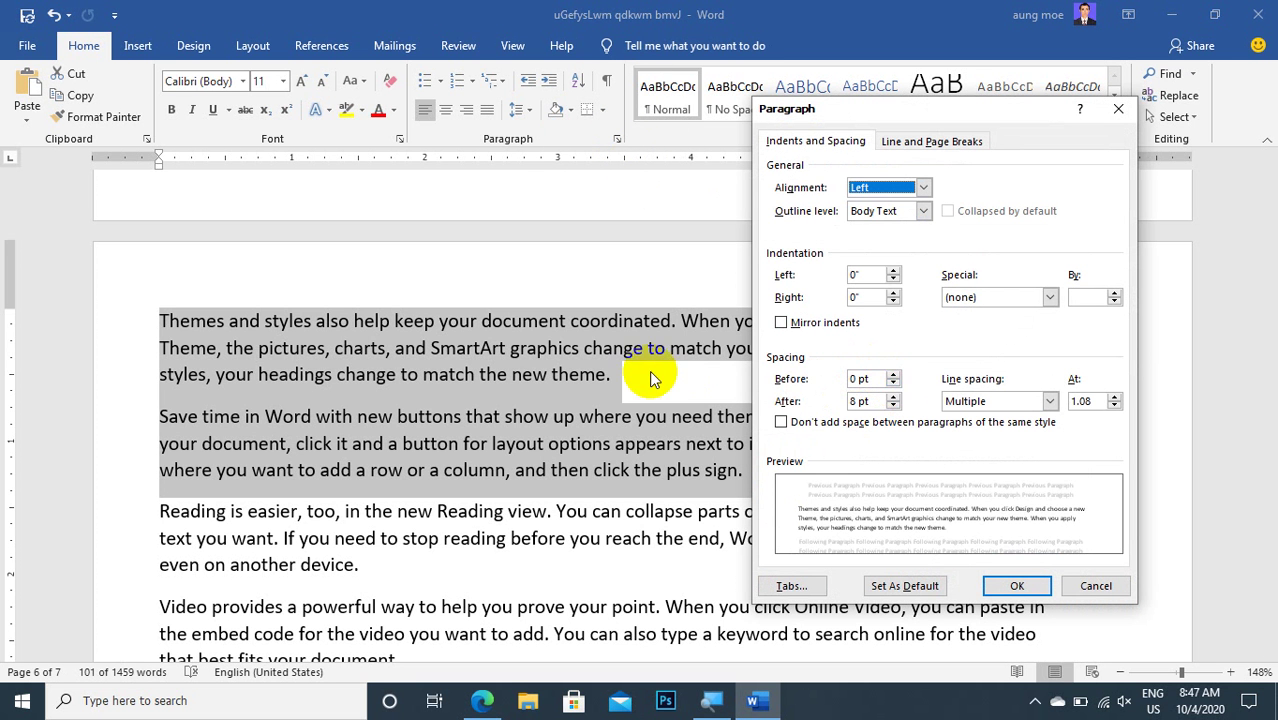
{"action": "left_click", "coordinate": [1116, 110]}
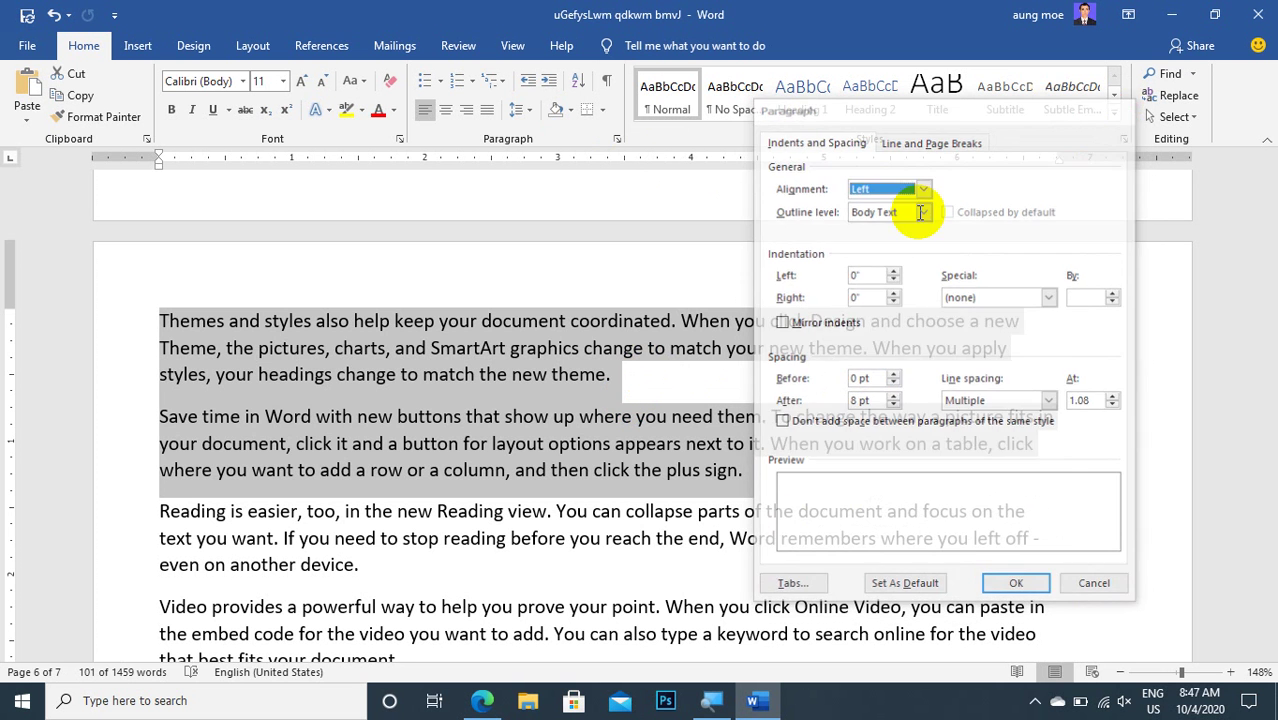
{"action": "left_click", "coordinate": [612, 376]}
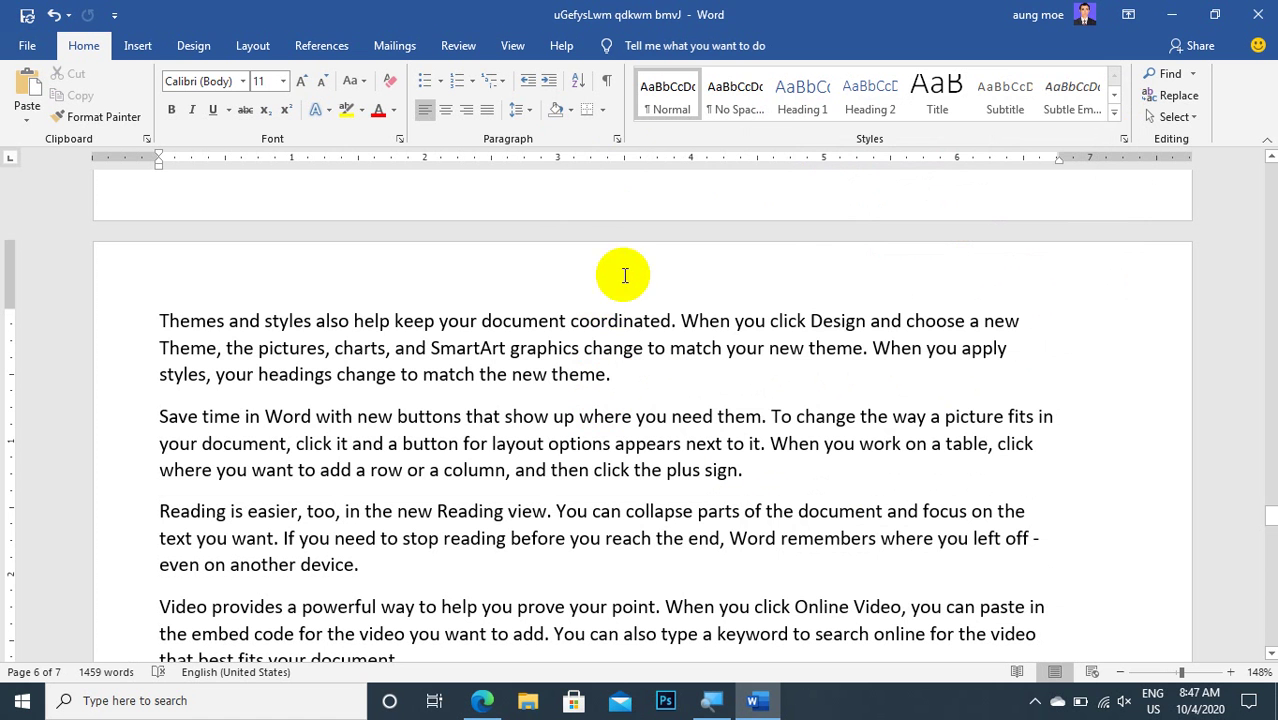
{"action": "left_click", "coordinate": [617, 141]}
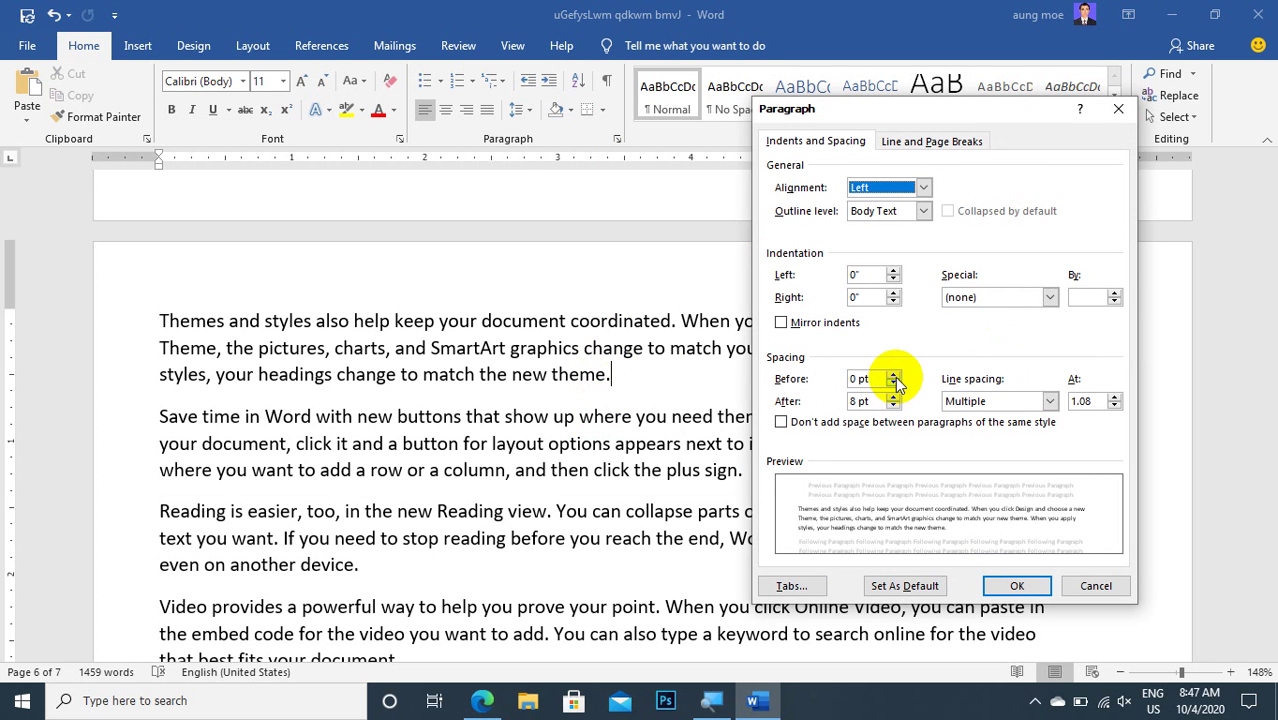
{"action": "left_click_drag", "start_coordinate": [893, 376], "coordinate": [893, 376]}
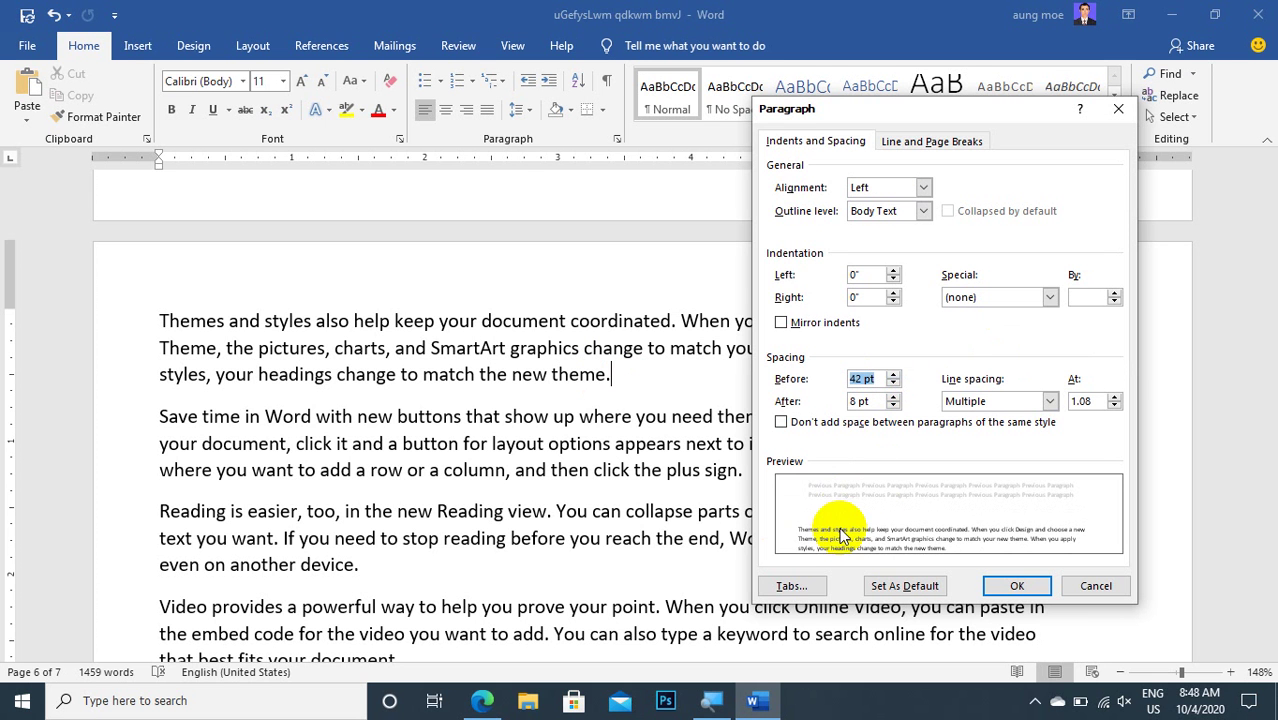
{"action": "left_click", "coordinate": [1017, 587]}
- Increase the Themes and styles paragraph's space before to 72 pt
{"action": "left_click_drag", "start_coordinate": [612, 378], "coordinate": [128, 288]}
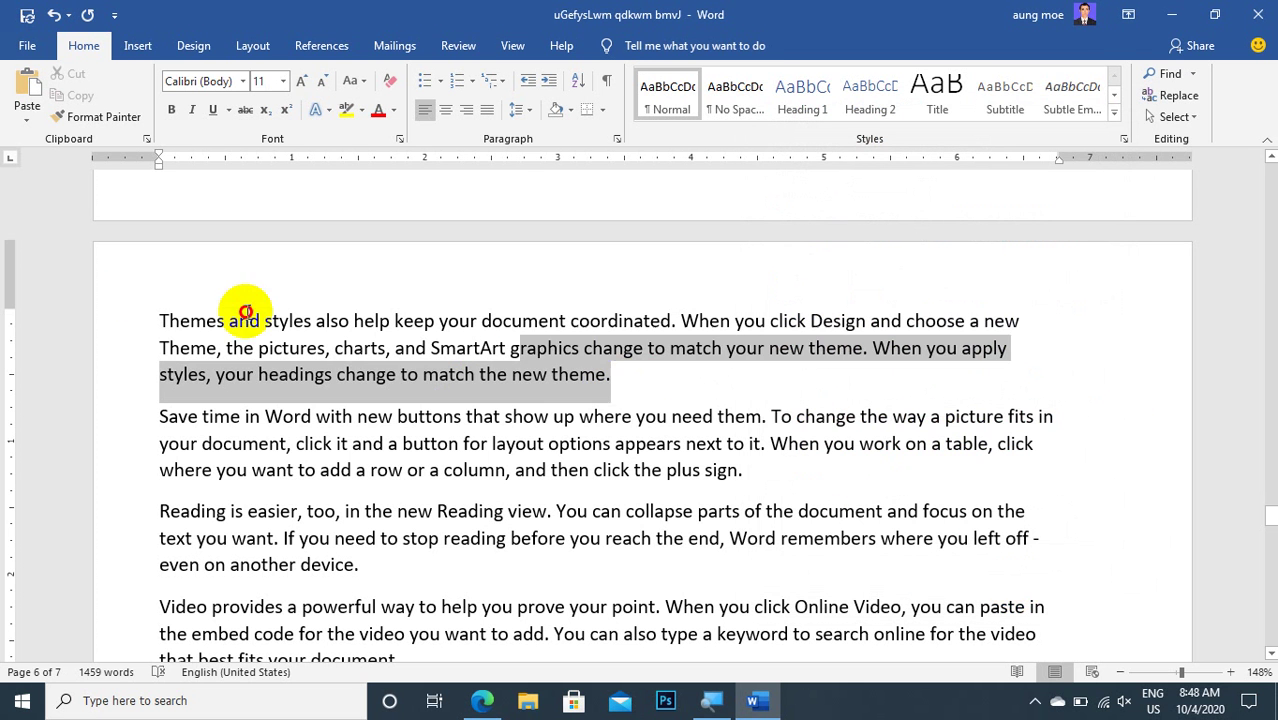
{"action": "left_click", "coordinate": [615, 139]}
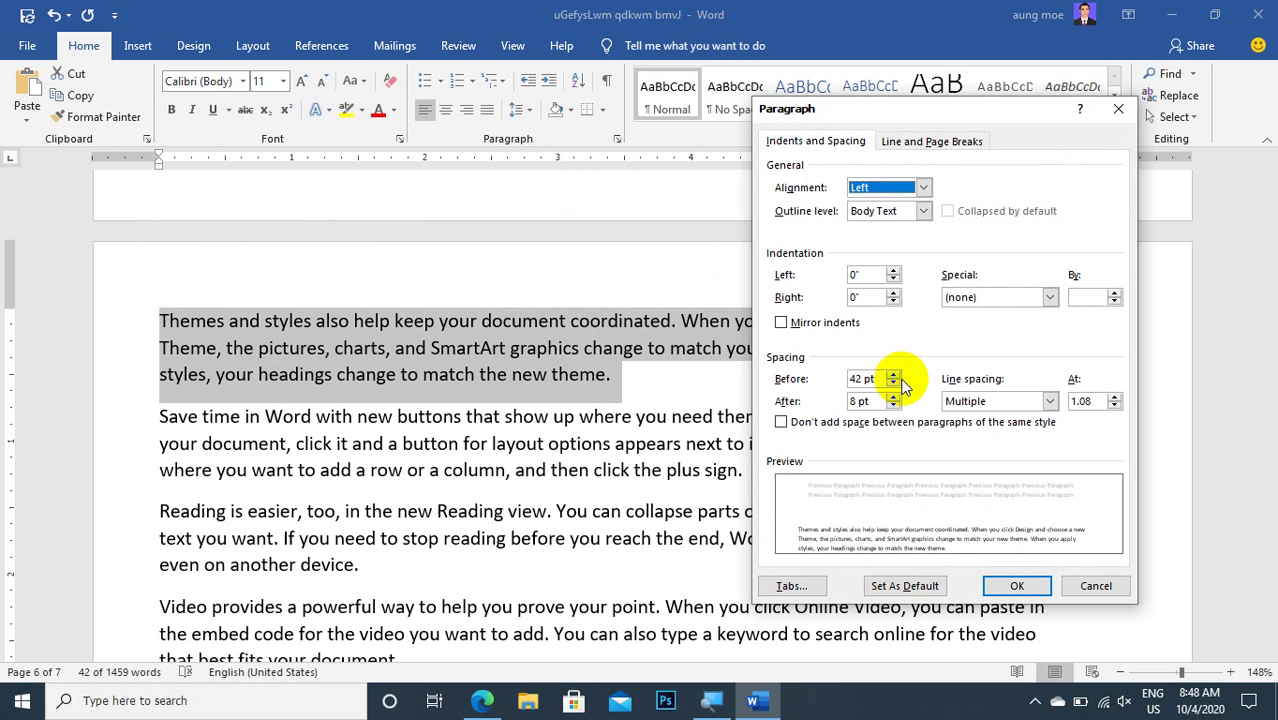
{"action": "left_click", "coordinate": [895, 375]}
{"action": "left_click", "coordinate": [895, 375]}
{"action": "left_click", "coordinate": [895, 375]}
{"action": "left_click", "coordinate": [895, 375]}
{"action": "left_click", "coordinate": [895, 375]}
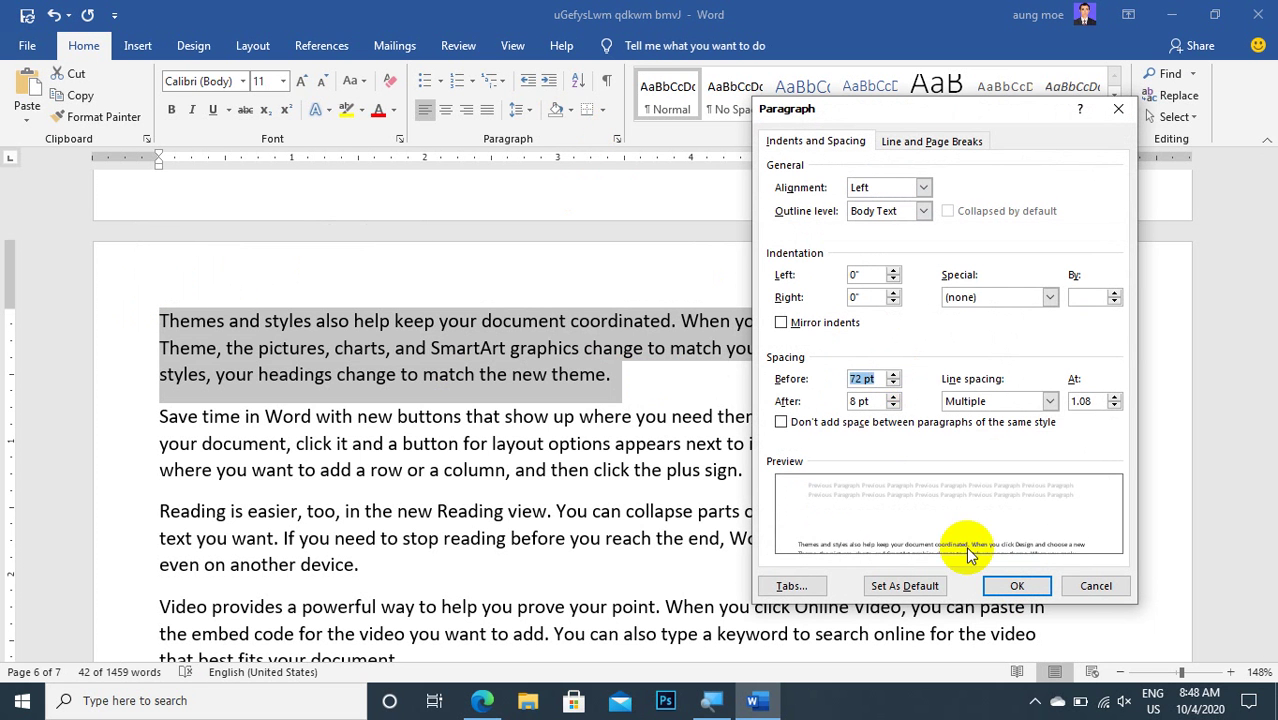
{"action": "left_click", "coordinate": [1015, 588]}
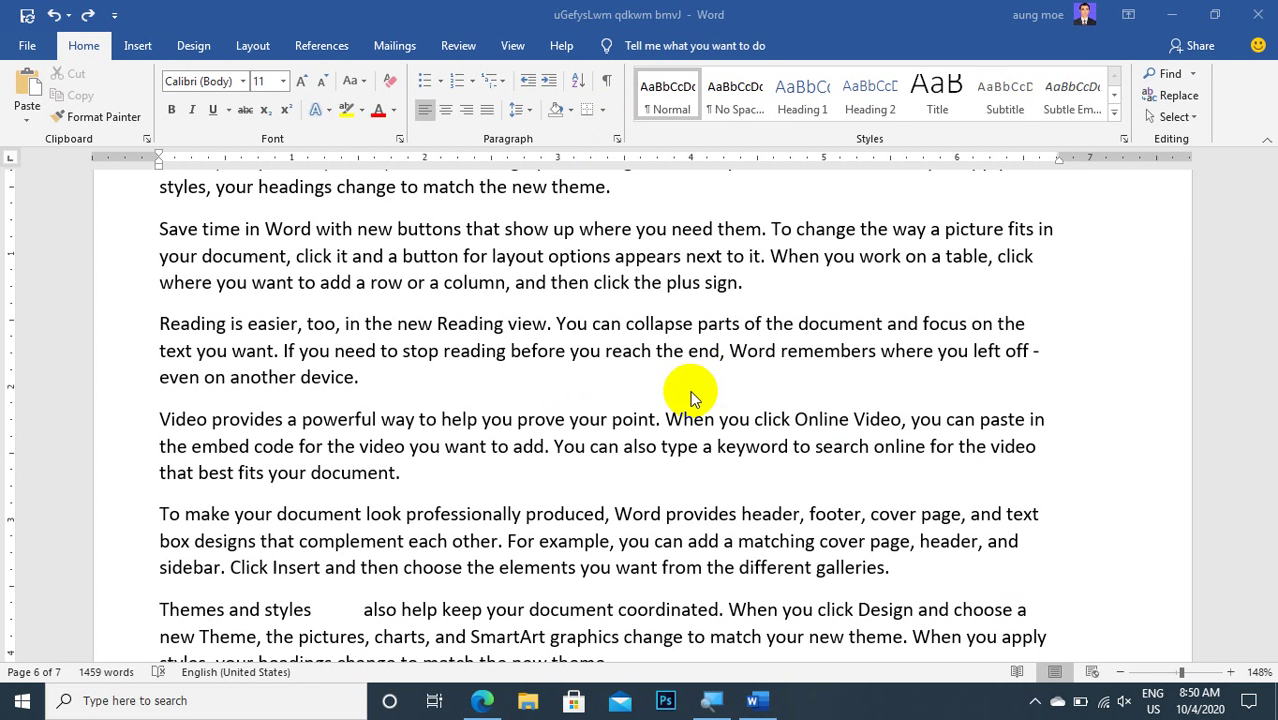
- Select the 'Reading is easier, too' paragraph and set its Spacing Before to 42 pt
{"action": "left_click", "coordinate": [399, 386]}
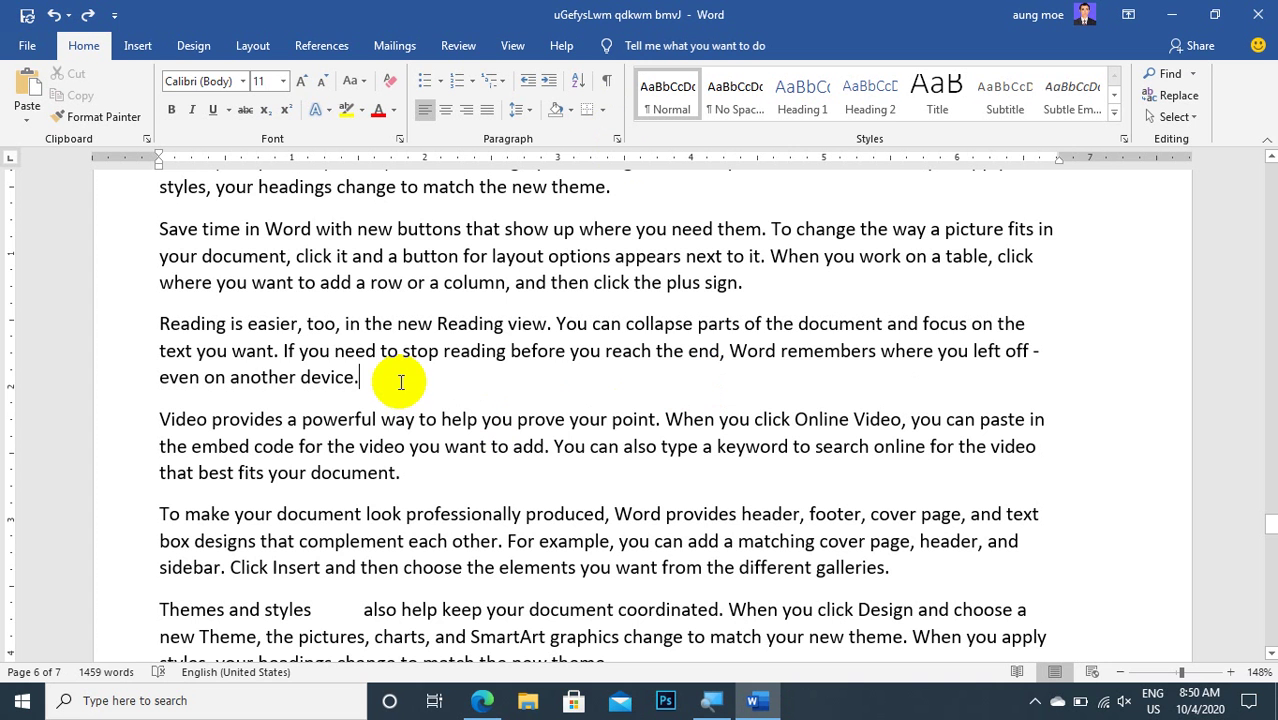
{"action": "left_click_drag", "start_coordinate": [362, 378], "coordinate": [173, 321]}
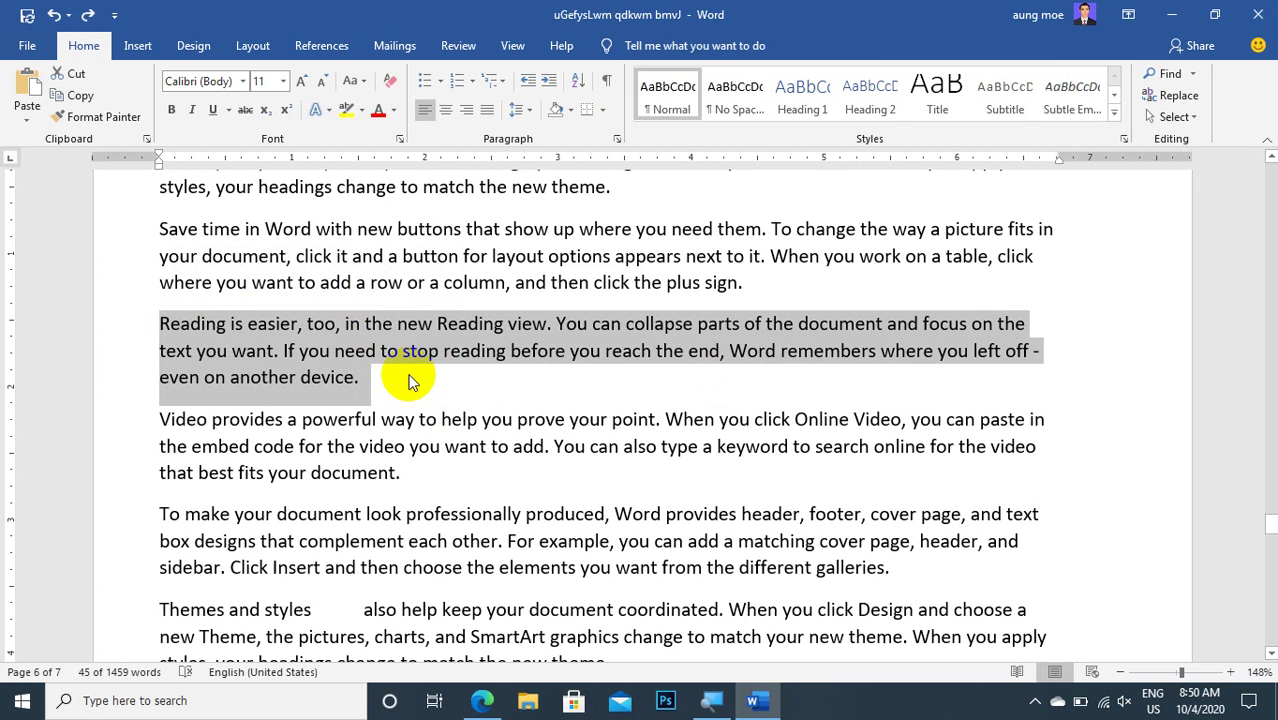
{"action": "left_click", "coordinate": [617, 140]}
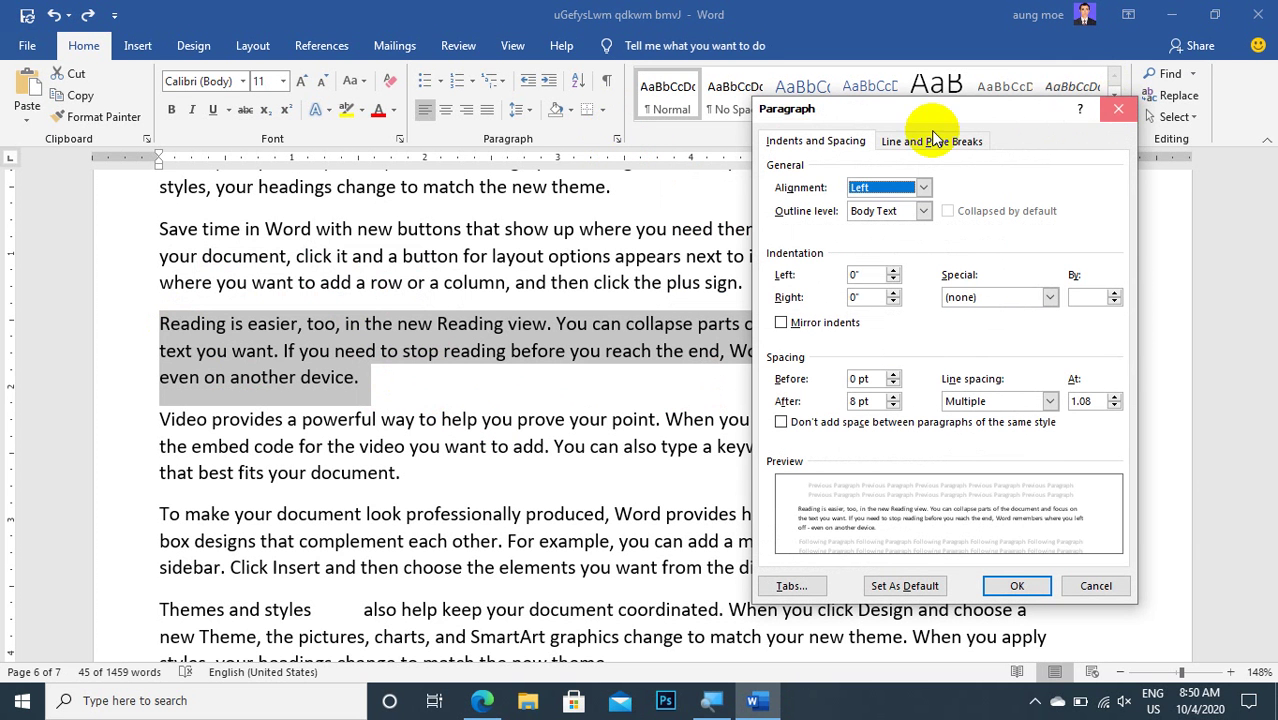
{"action": "key", "text": "Escape"}
{"action": "left_click", "coordinate": [617, 140]}
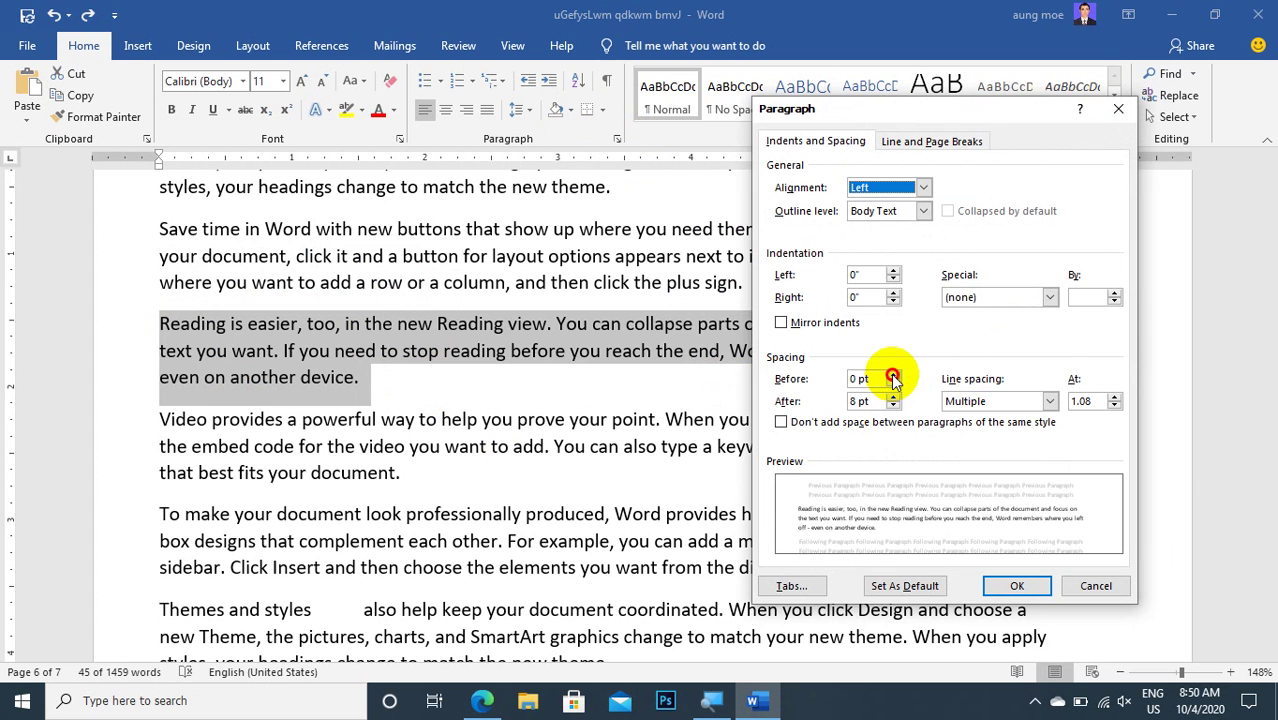
{"action": "left_click", "coordinate": [892, 378]}
{"action": "left_click", "coordinate": [892, 378]}
{"action": "left_click", "coordinate": [892, 378]}
{"action": "left_click", "coordinate": [892, 378]}
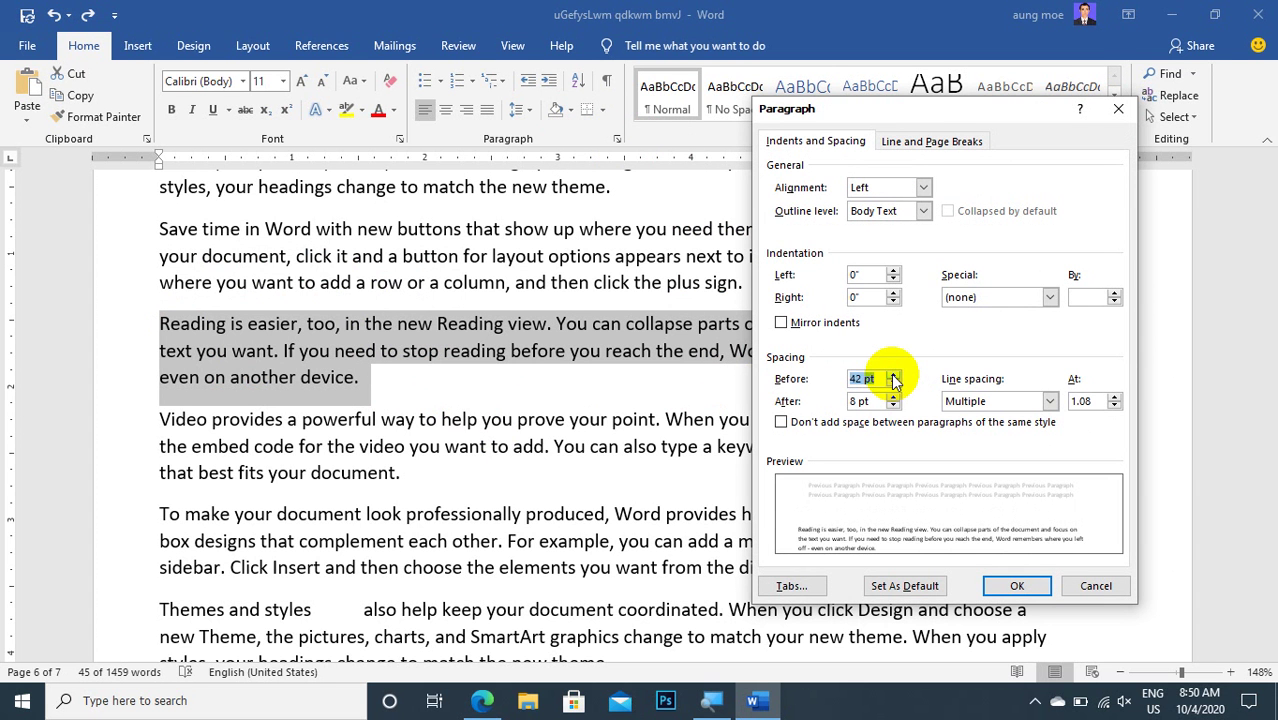
{"action": "left_click", "coordinate": [1020, 586]}
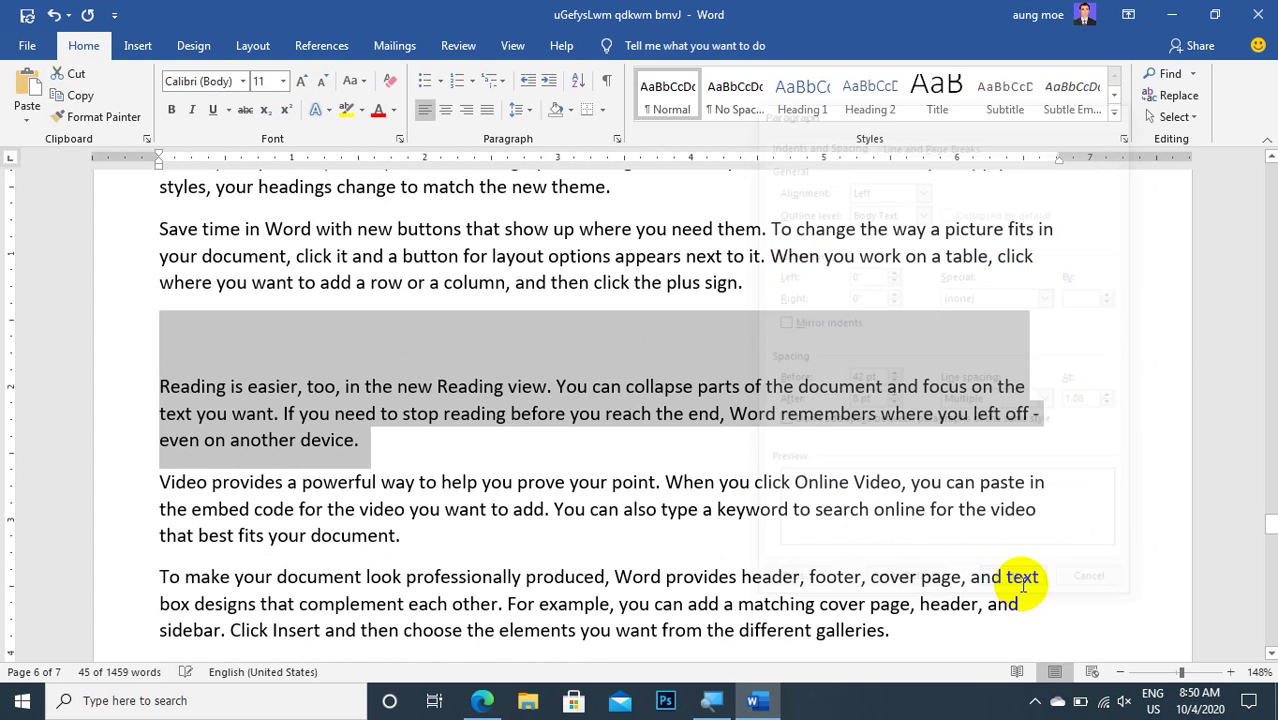
{"action": "left_click", "coordinate": [465, 360]}
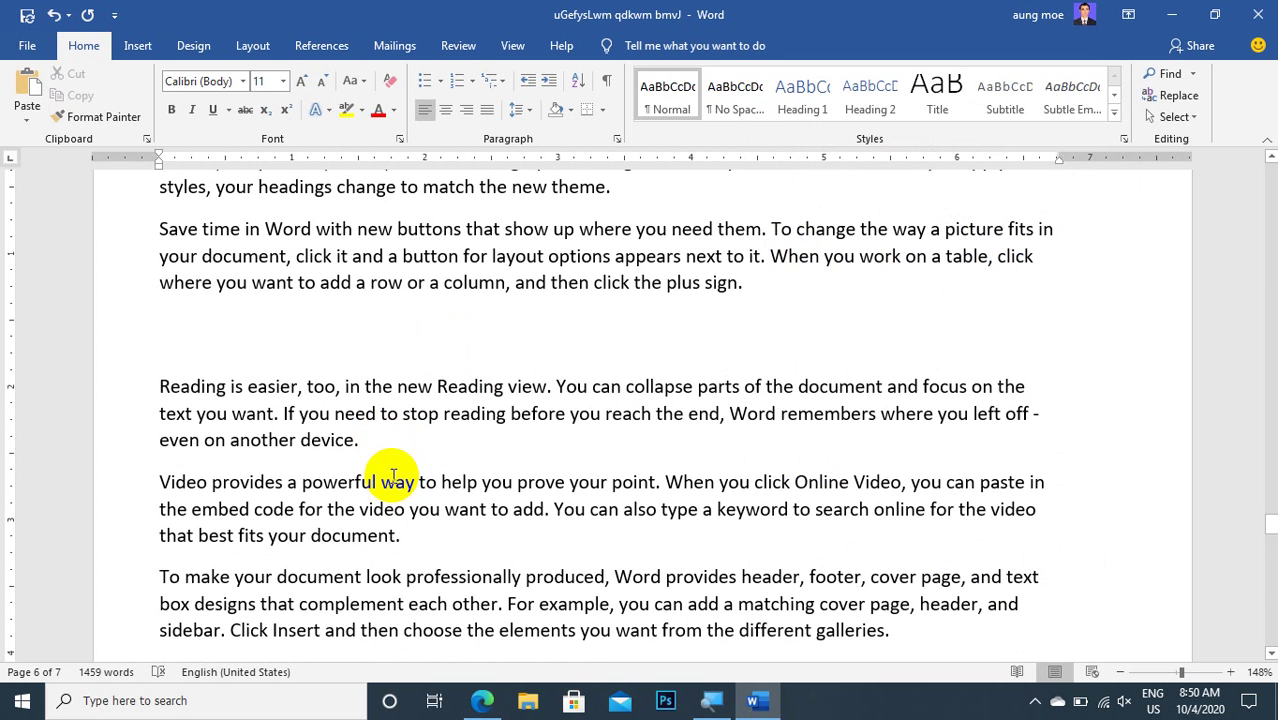
- Give the Reading paragraph 42 pt Spacing After as well, widening the gap before 'Video provides'
{"action": "left_click", "coordinate": [616, 141]}
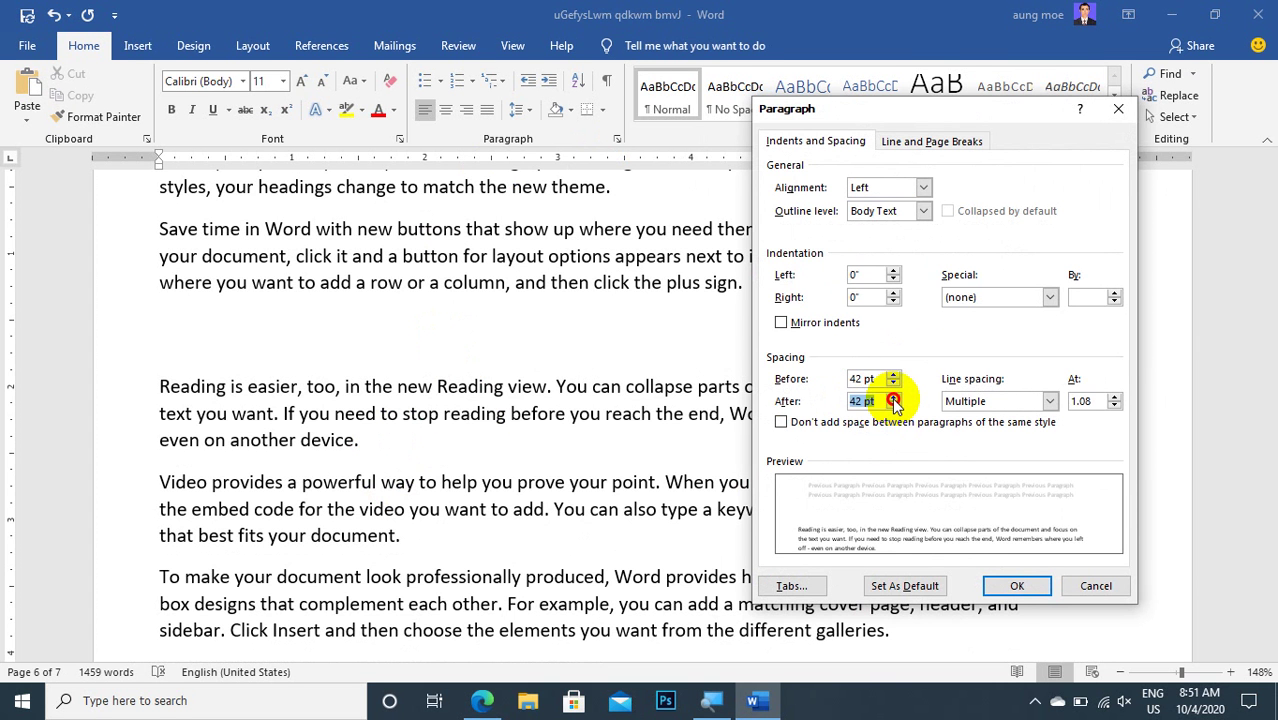
{"action": "left_click", "coordinate": [1017, 586]}
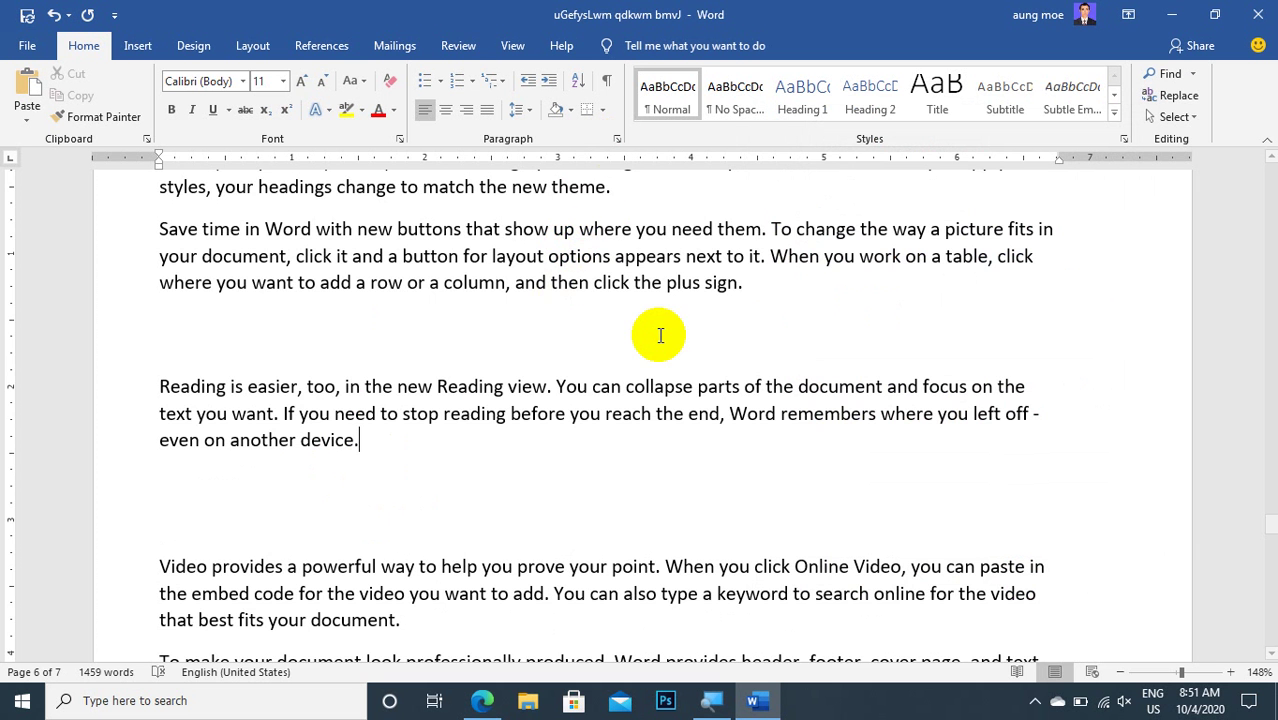
{"action": "scroll", "coordinate": [600, 336], "scroll_direction": "down", "scroll_amount": 3}
{"action": "scroll", "coordinate": [337, 456], "scroll_direction": "up", "scroll_amount": 4}
{"action": "scroll", "coordinate": [349, 503], "scroll_direction": "up", "scroll_amount": 1}
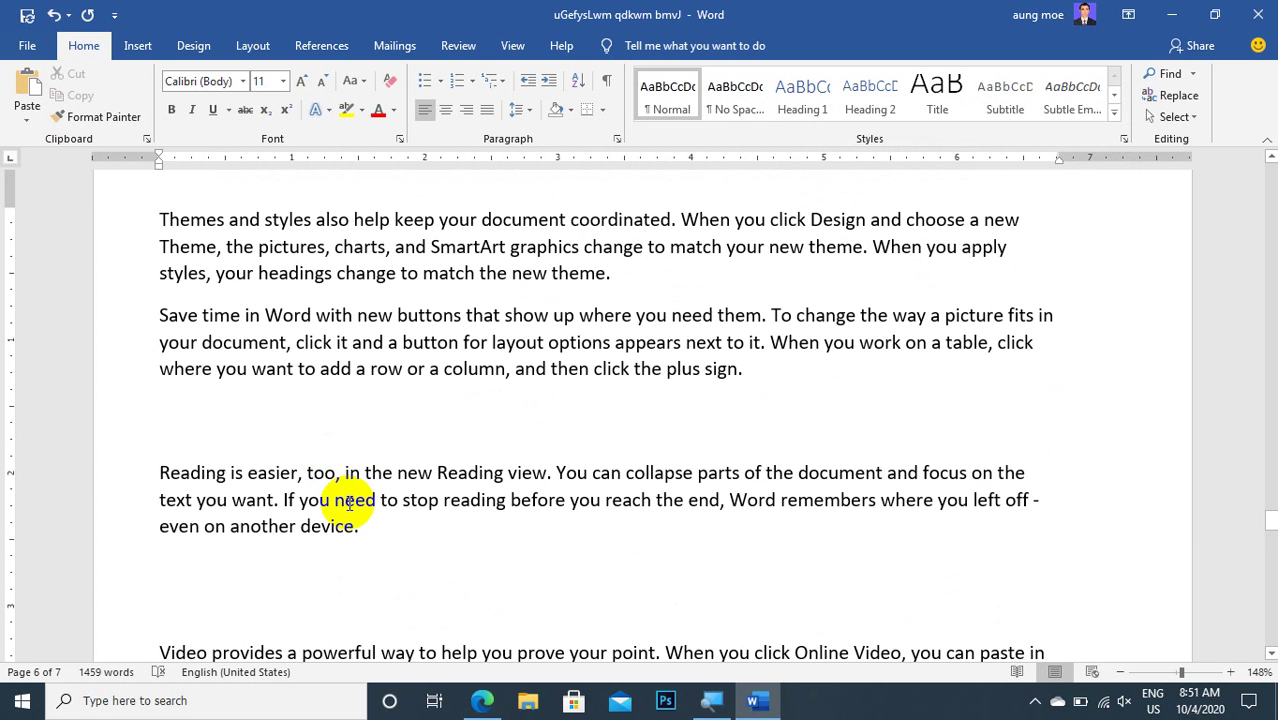
- Reset the Reading paragraph's Spacing Before and After to 0 pt, then recheck the Paragraph dialog
{"action": "triple_click", "coordinate": [157, 462]}
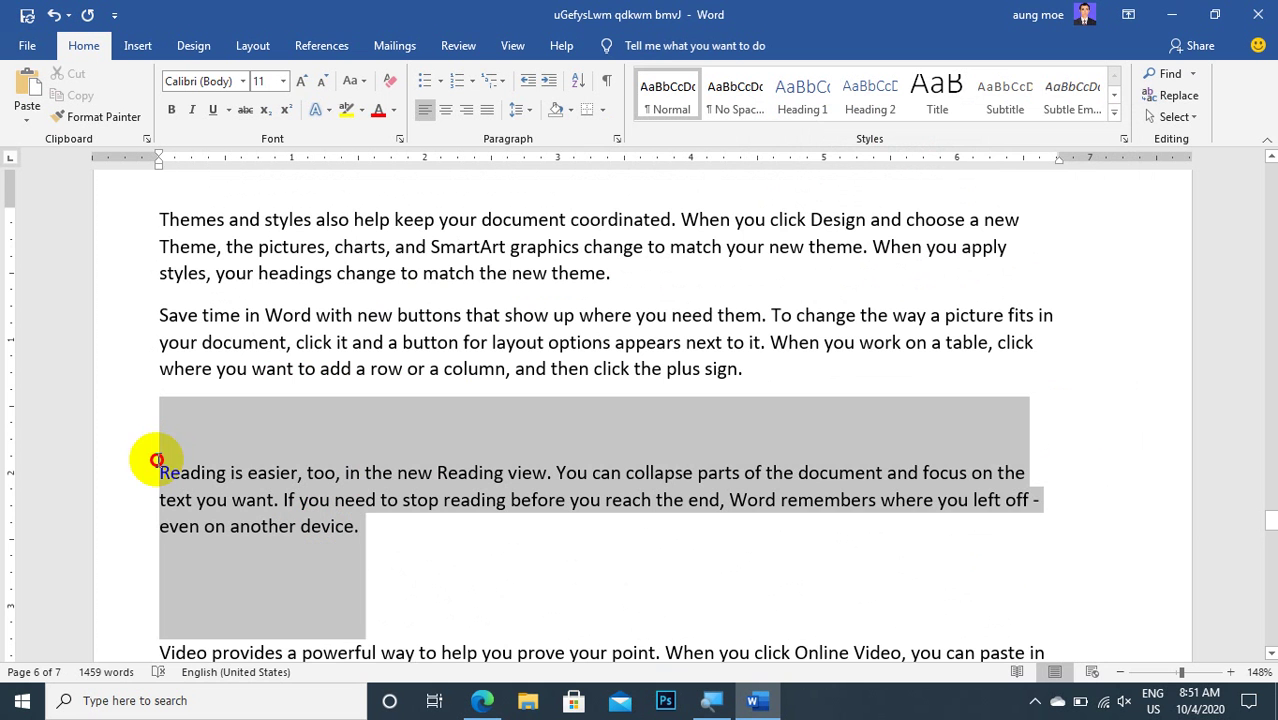
{"action": "left_click", "coordinate": [616, 139]}
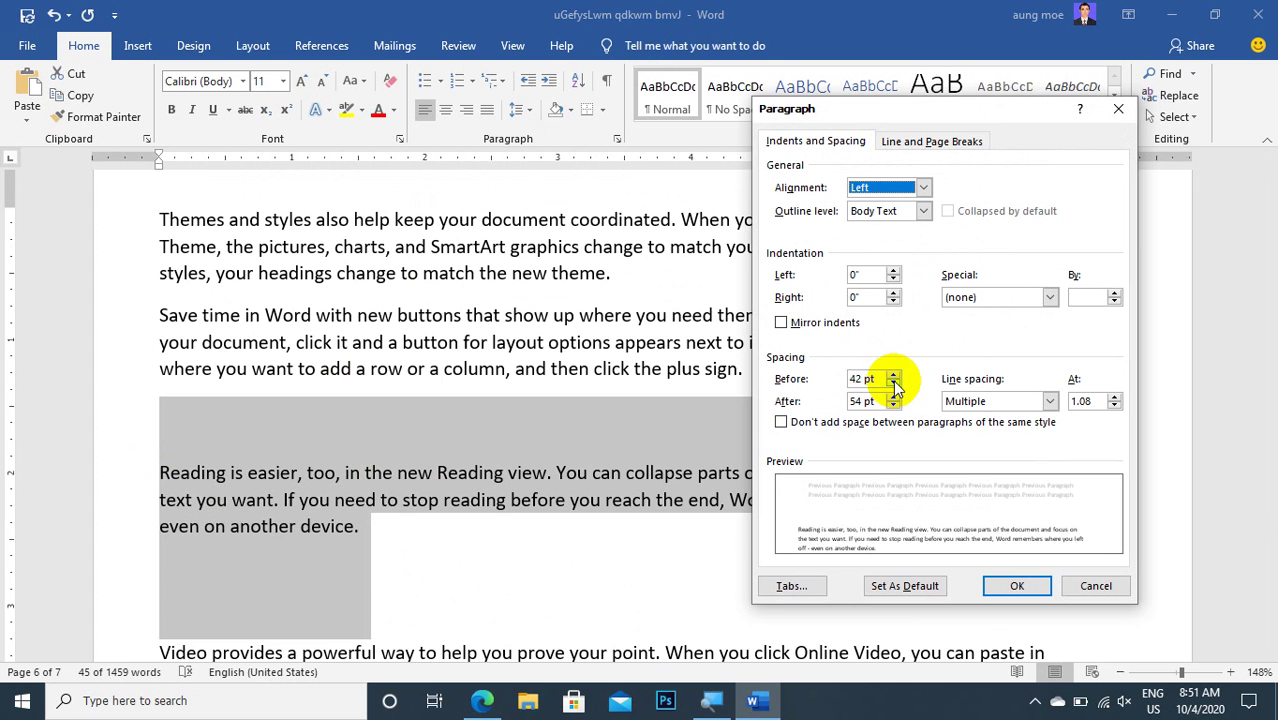
{"action": "double_click", "coordinate": [851, 378]}
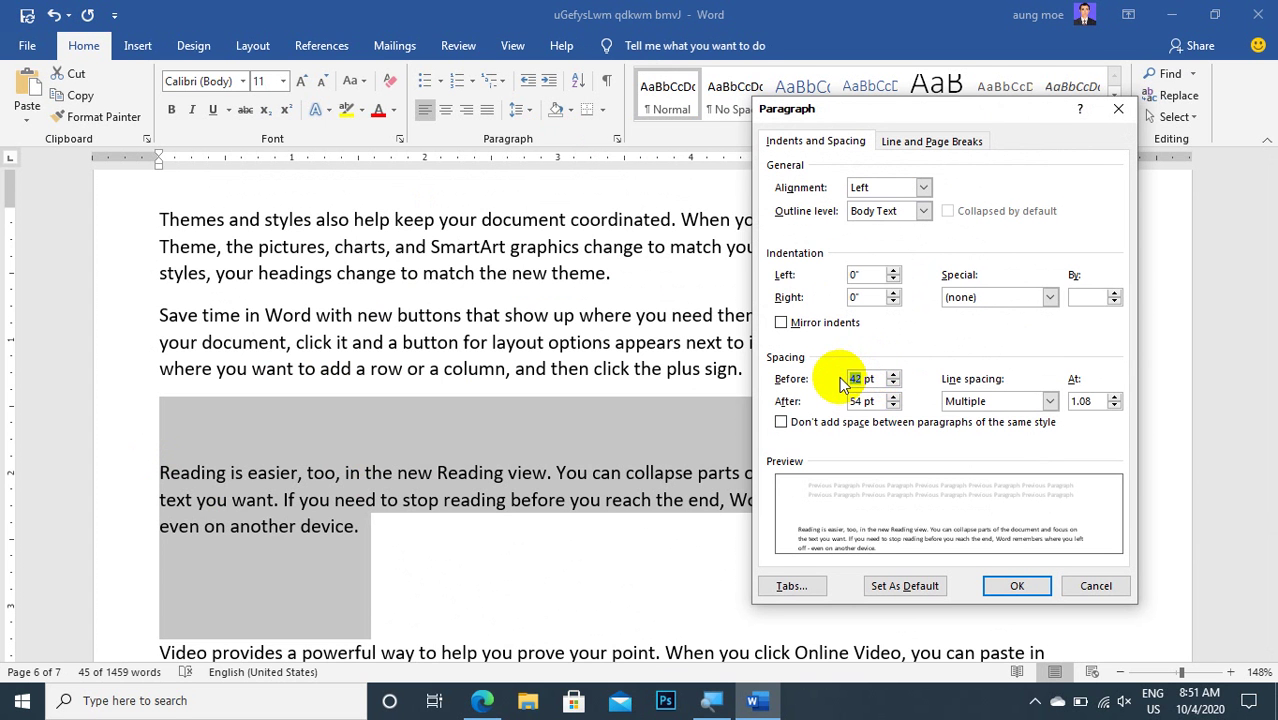
{"action": "type", "text": "0"}
{"action": "left_click", "coordinate": [851, 401]}
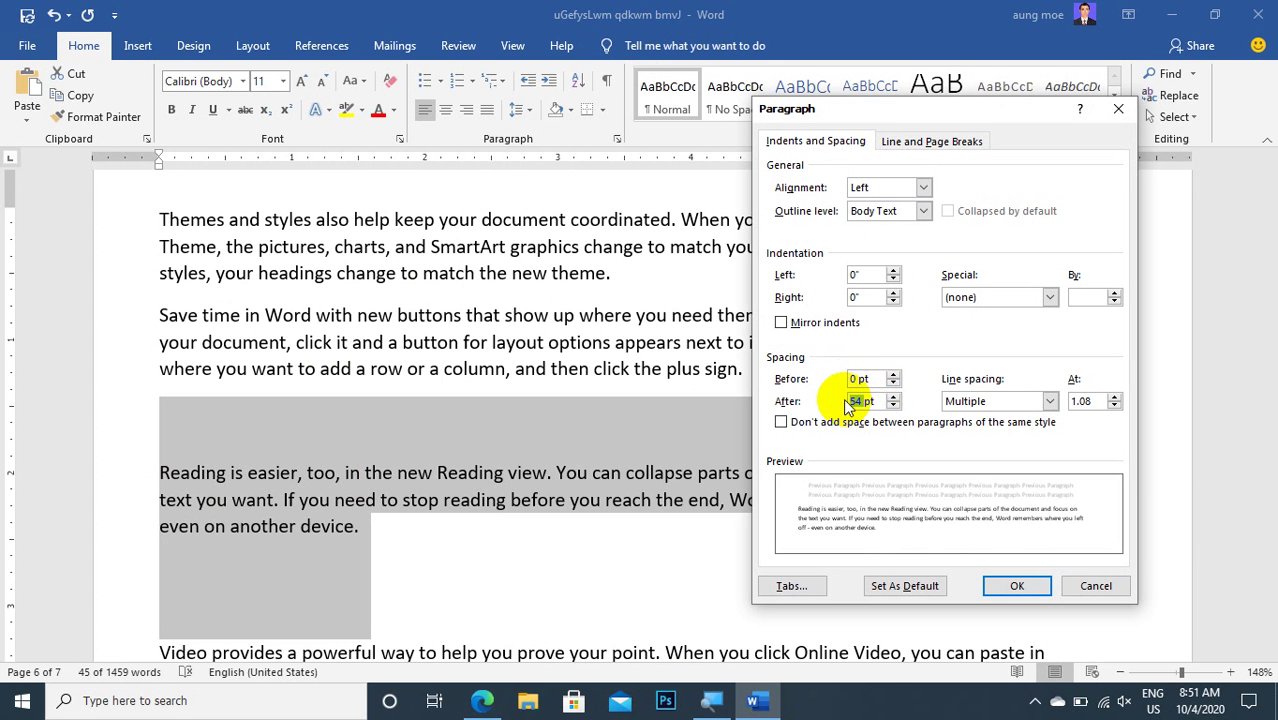
{"action": "type", "text": "0"}
{"action": "left_click", "coordinate": [1015, 585]}
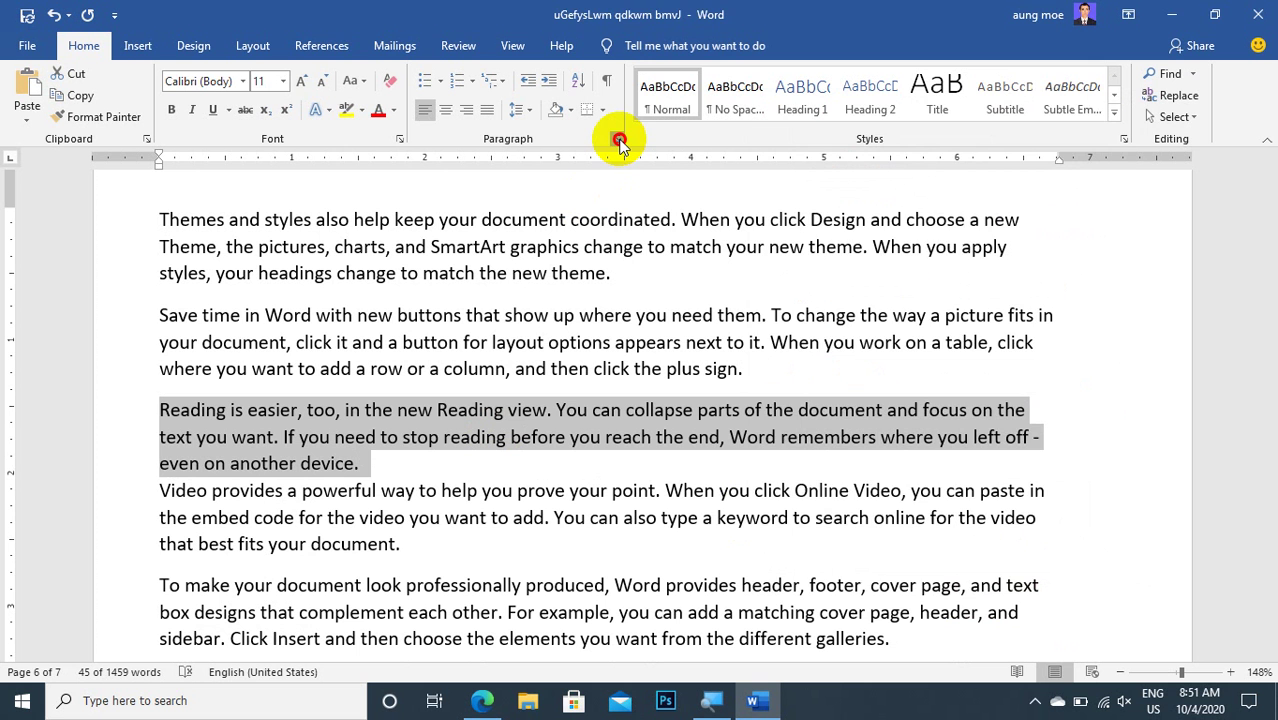
{"action": "left_click", "coordinate": [617, 140]}
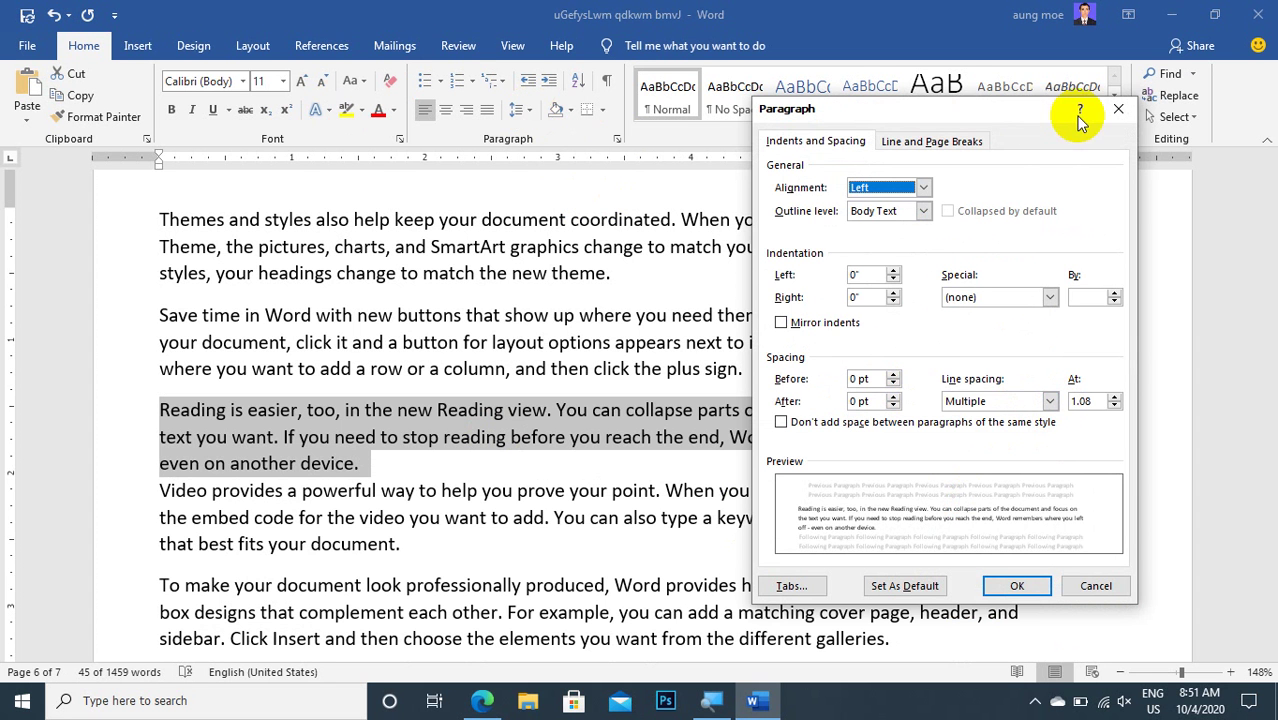
{"action": "left_click", "coordinate": [1117, 108]}
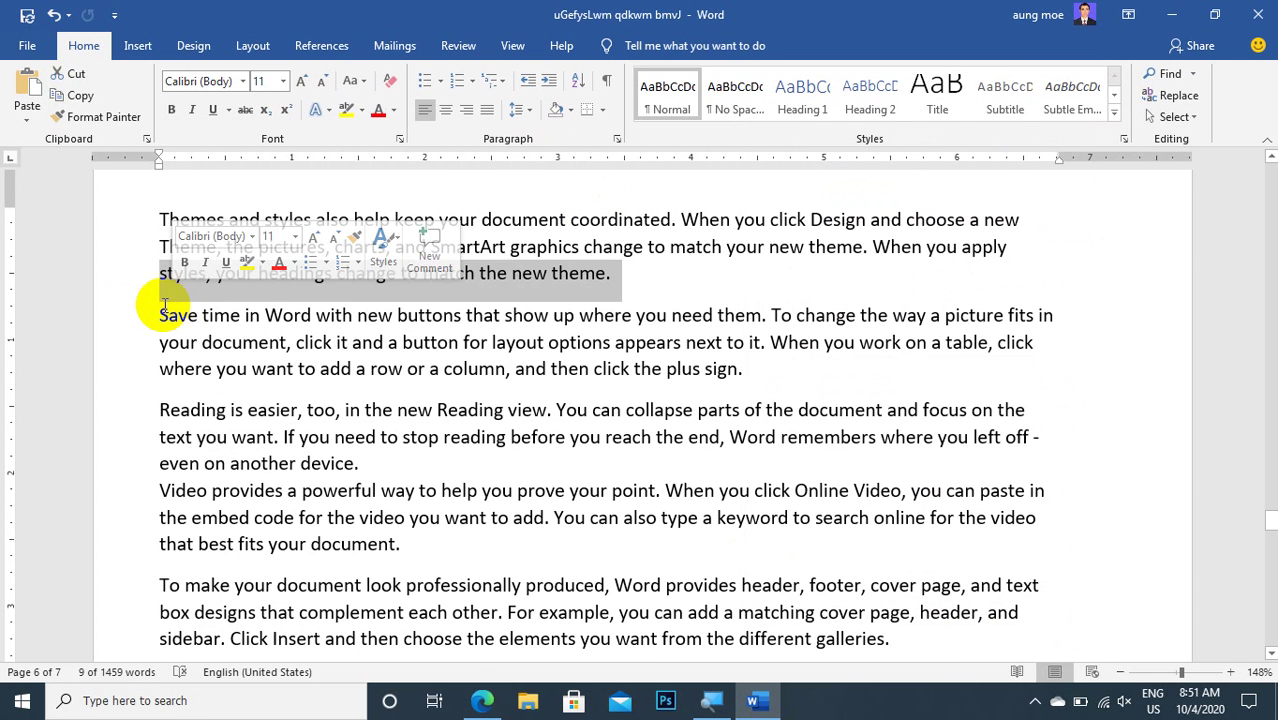
- Select the Save time, Reading and Video provides paragraphs and set their line spacing to 1.5 lines
{"action": "left_click_drag", "start_coordinate": [163, 308], "coordinate": [300, 370]}
{"action": "left_click", "coordinate": [606, 460]}
{"action": "left_click_drag", "start_coordinate": [606, 460], "coordinate": [676, 538]}
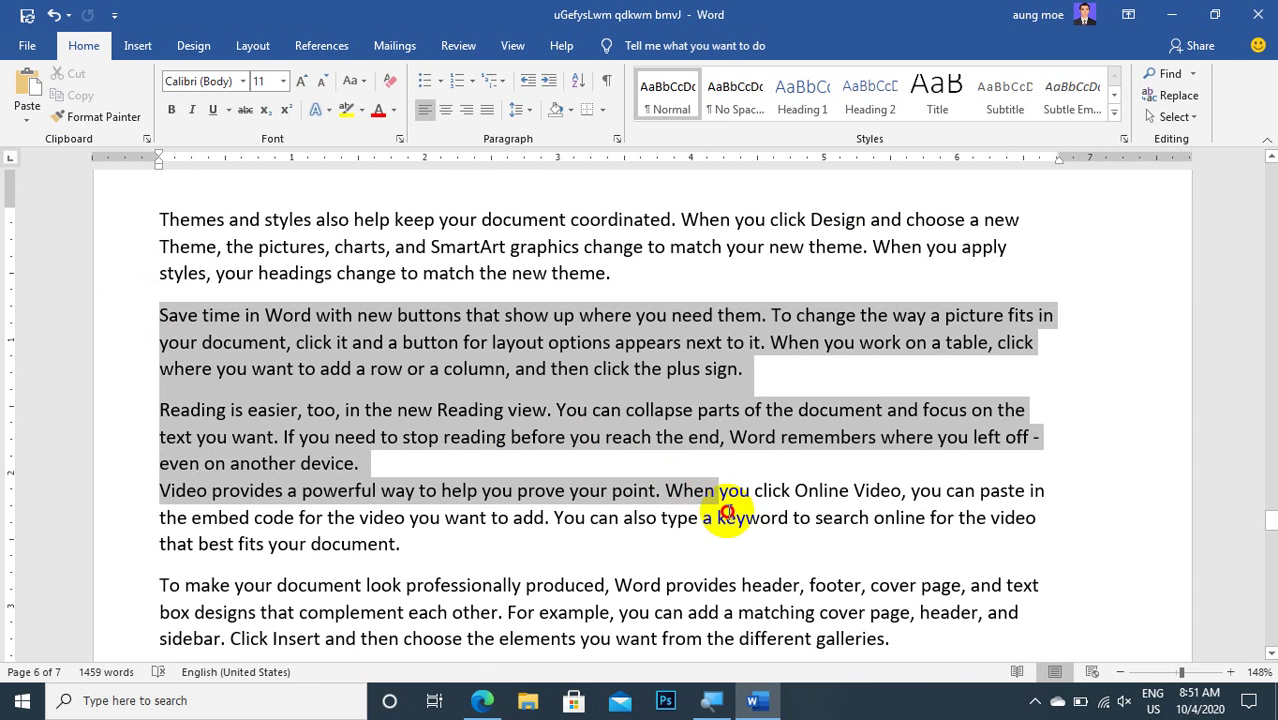
{"action": "left_click", "coordinate": [616, 138]}
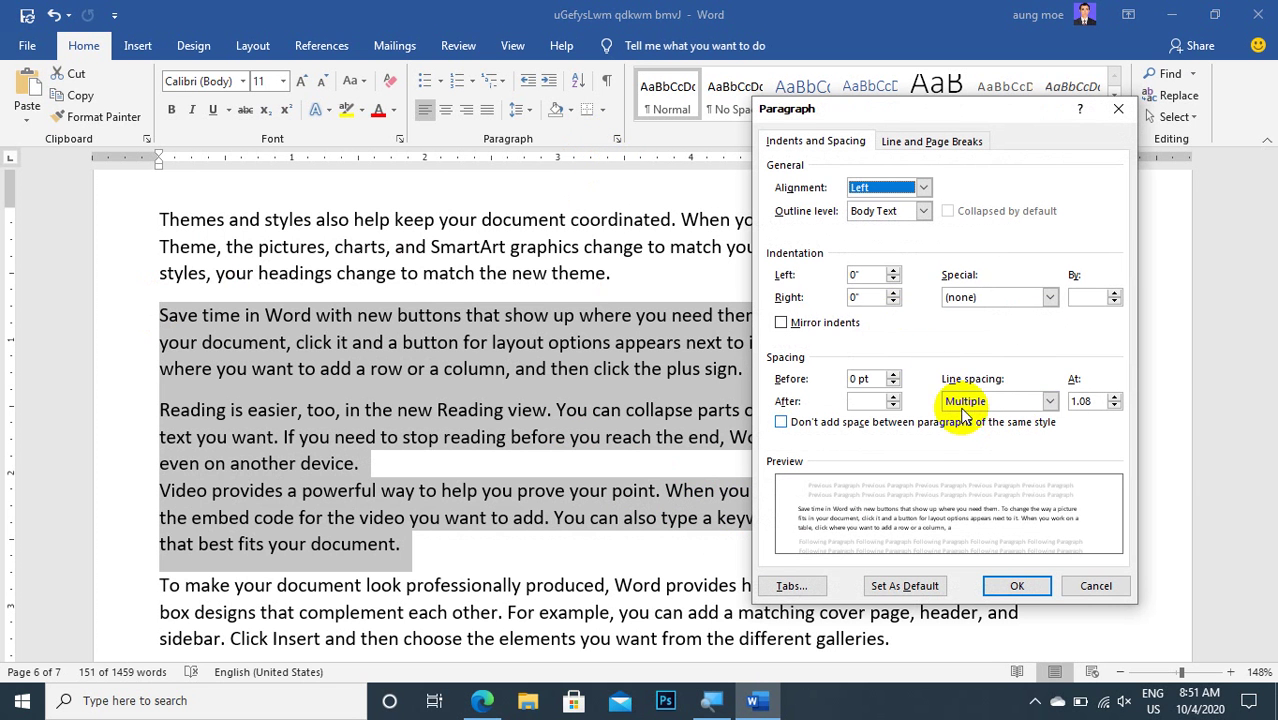
{"action": "left_click", "coordinate": [1047, 401]}
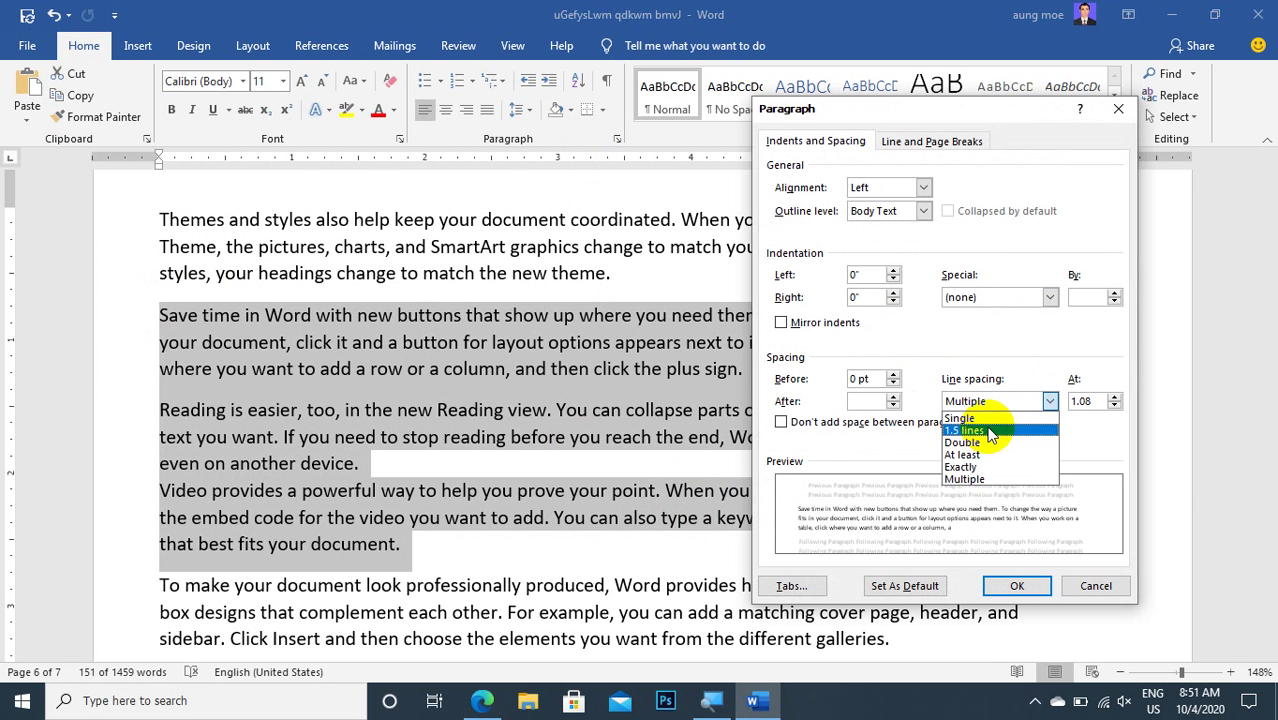
{"action": "left_click", "coordinate": [986, 426]}
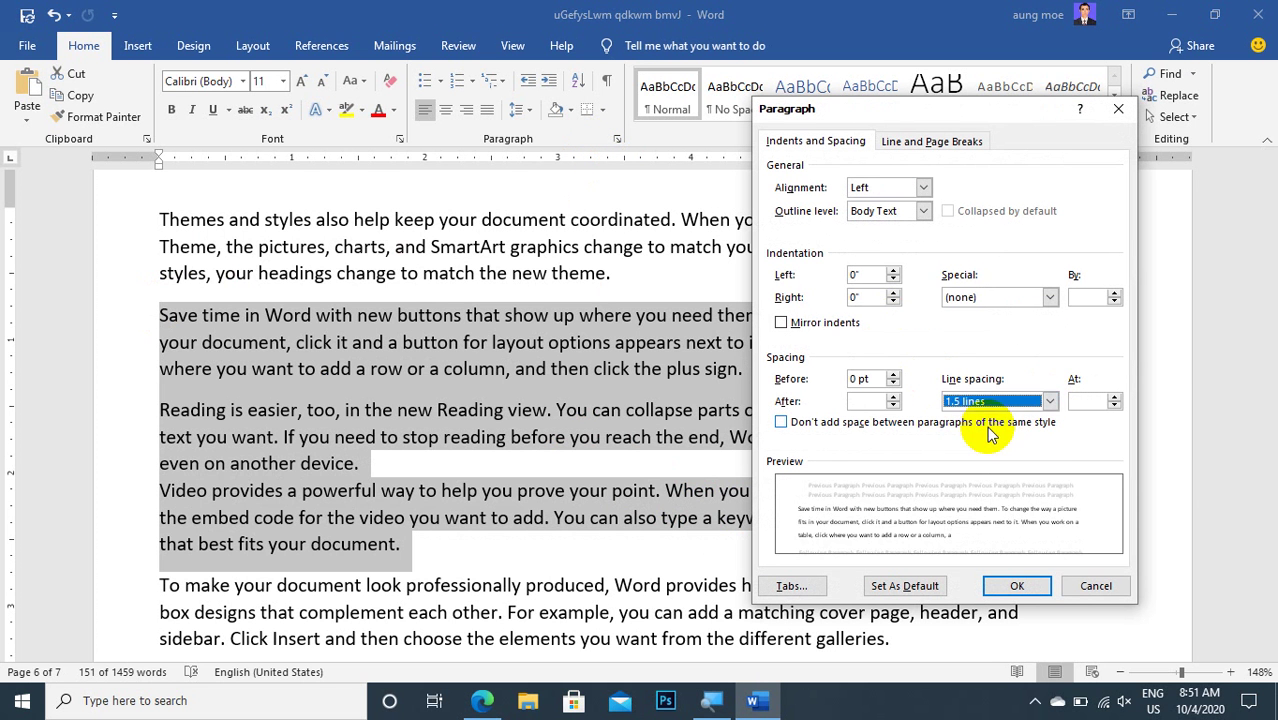
{"action": "left_click", "coordinate": [1017, 587]}
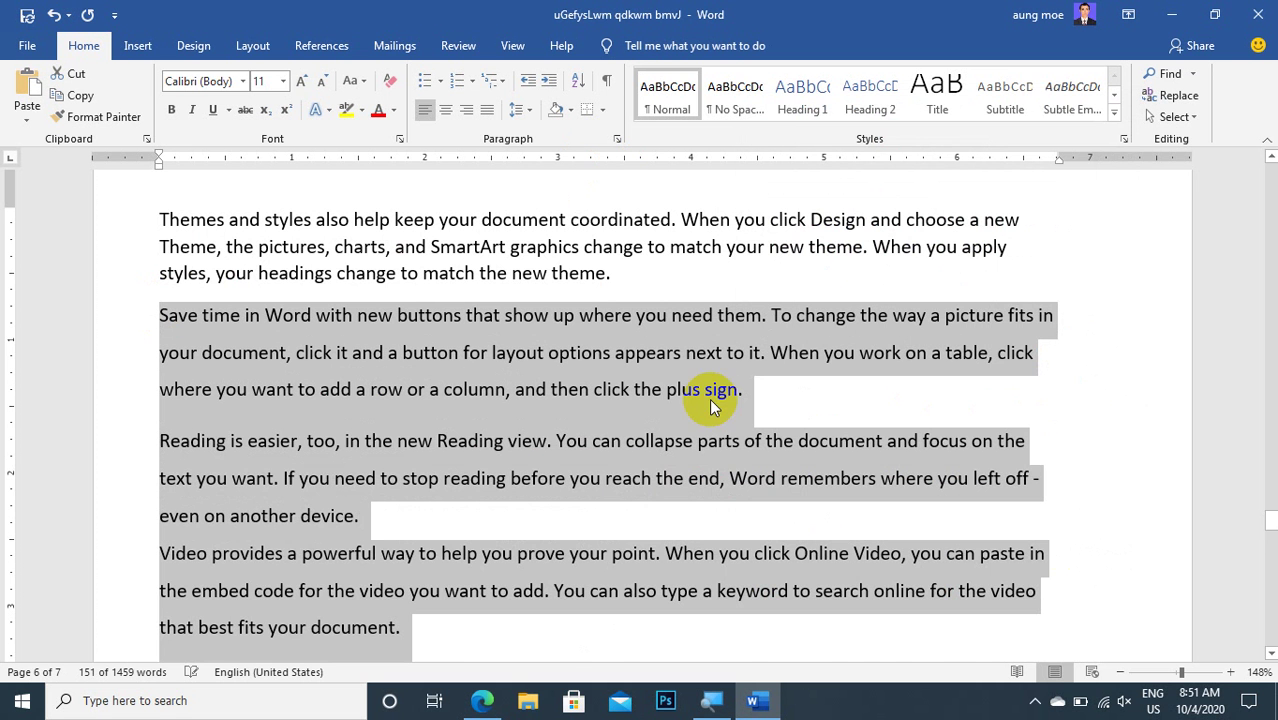
{"action": "scroll", "coordinate": [760, 485], "scroll_direction": "down", "scroll_amount": 4}
{"action": "scroll", "coordinate": [451, 320], "scroll_direction": "down", "scroll_amount": 2}
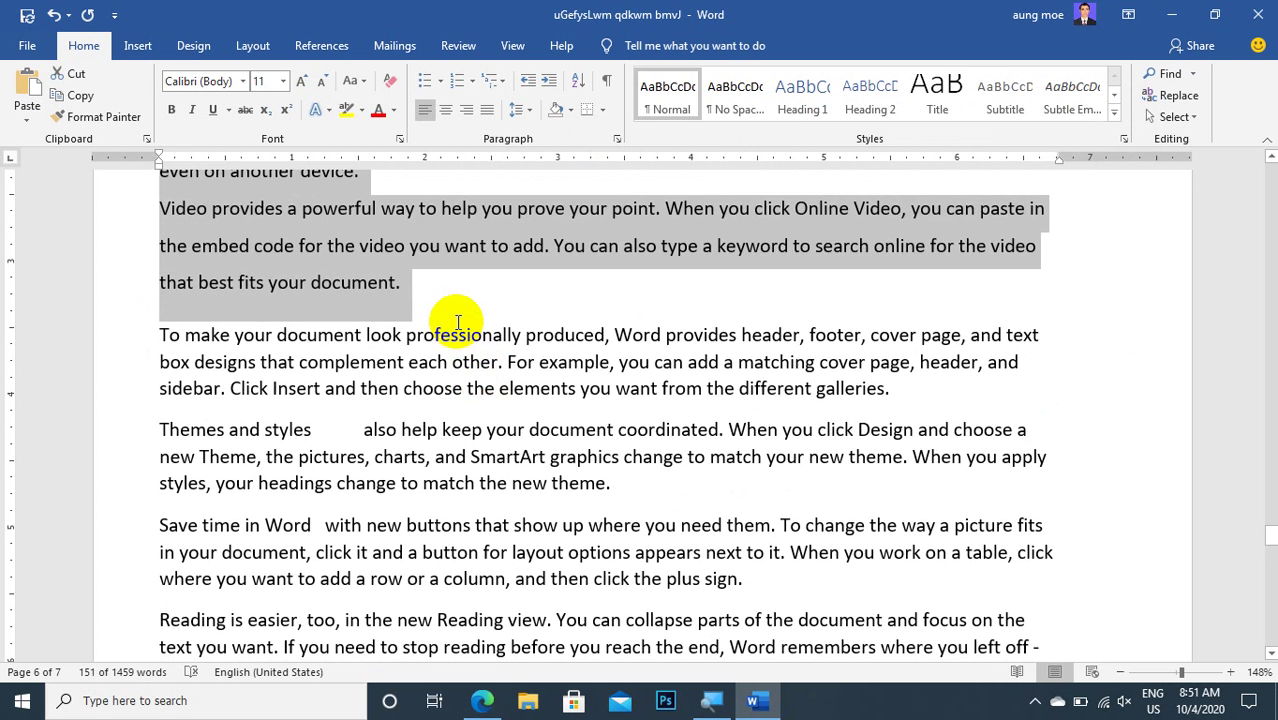
{"action": "scroll", "coordinate": [456, 322], "scroll_direction": "up", "scroll_amount": 2}
{"action": "scroll", "coordinate": [456, 322], "scroll_direction": "up", "scroll_amount": 1}
{"action": "scroll", "coordinate": [337, 455], "scroll_direction": "up", "scroll_amount": 2}
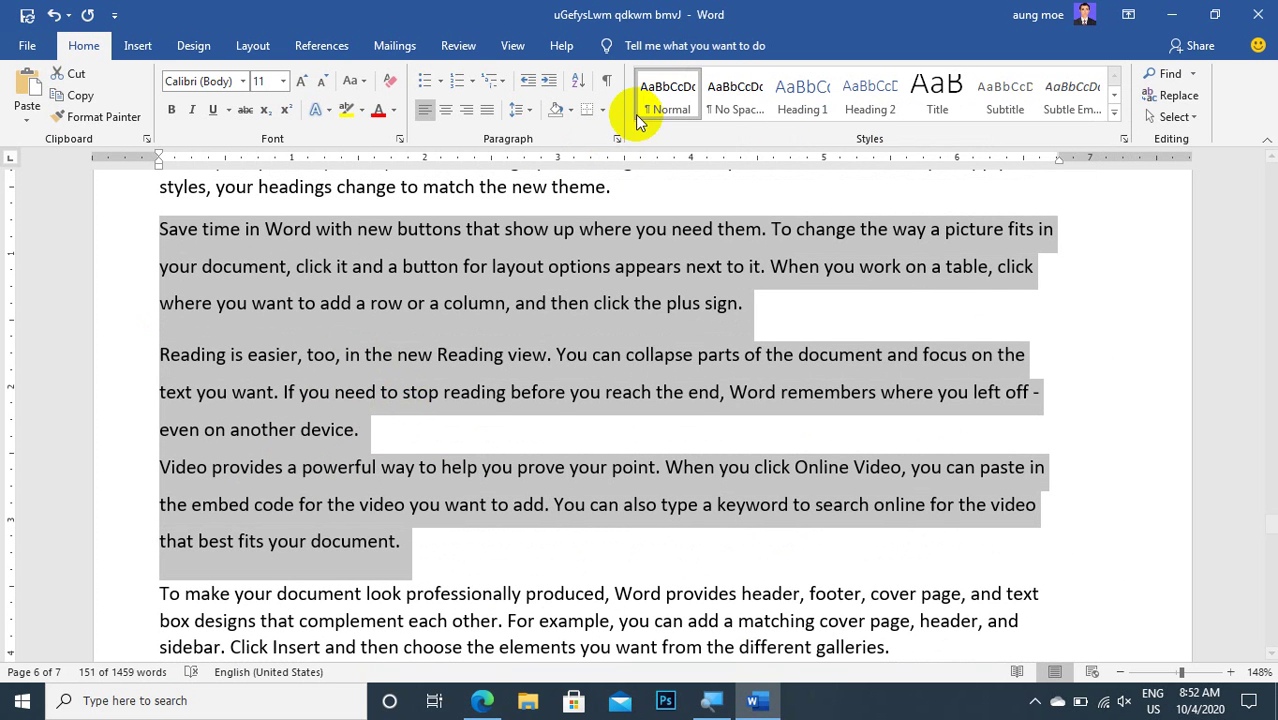
- Raise the three paragraphs' Multiple line spacing to 3, then reopen the Paragraph dialog to confirm
{"action": "left_click", "coordinate": [618, 139]}
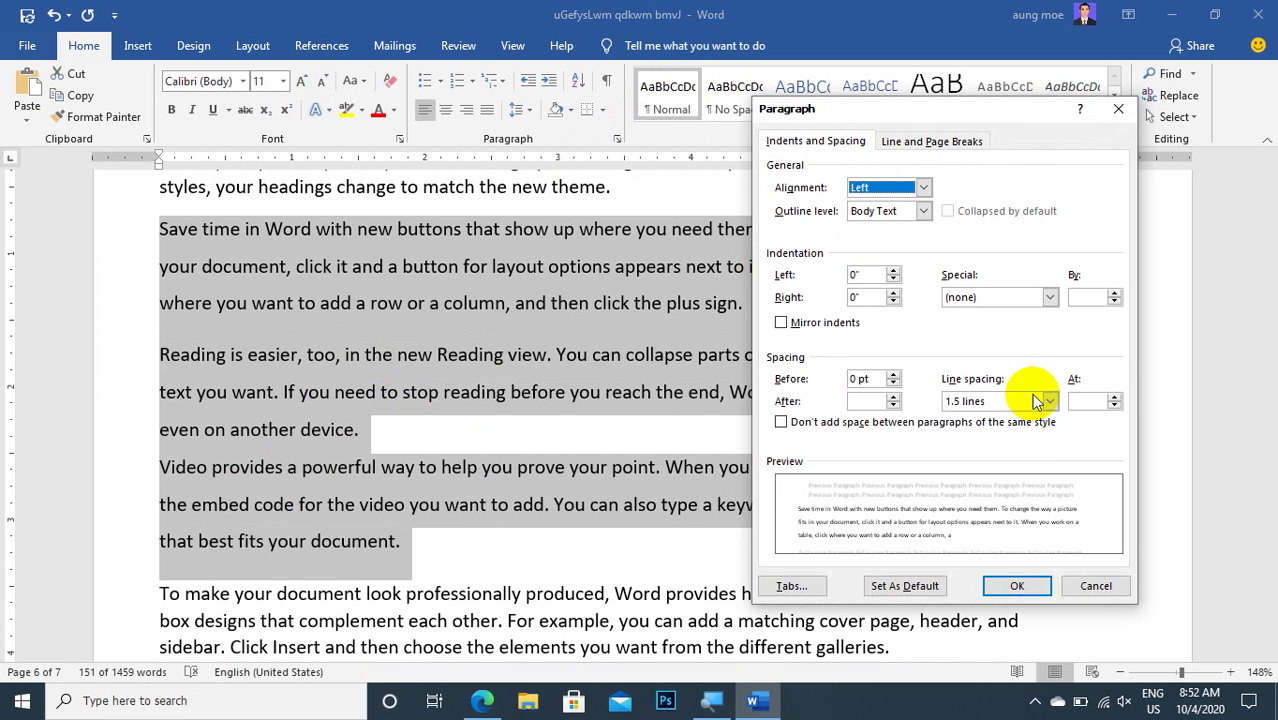
{"action": "left_click", "coordinate": [1114, 397]}
{"action": "left_click", "coordinate": [1114, 397]}
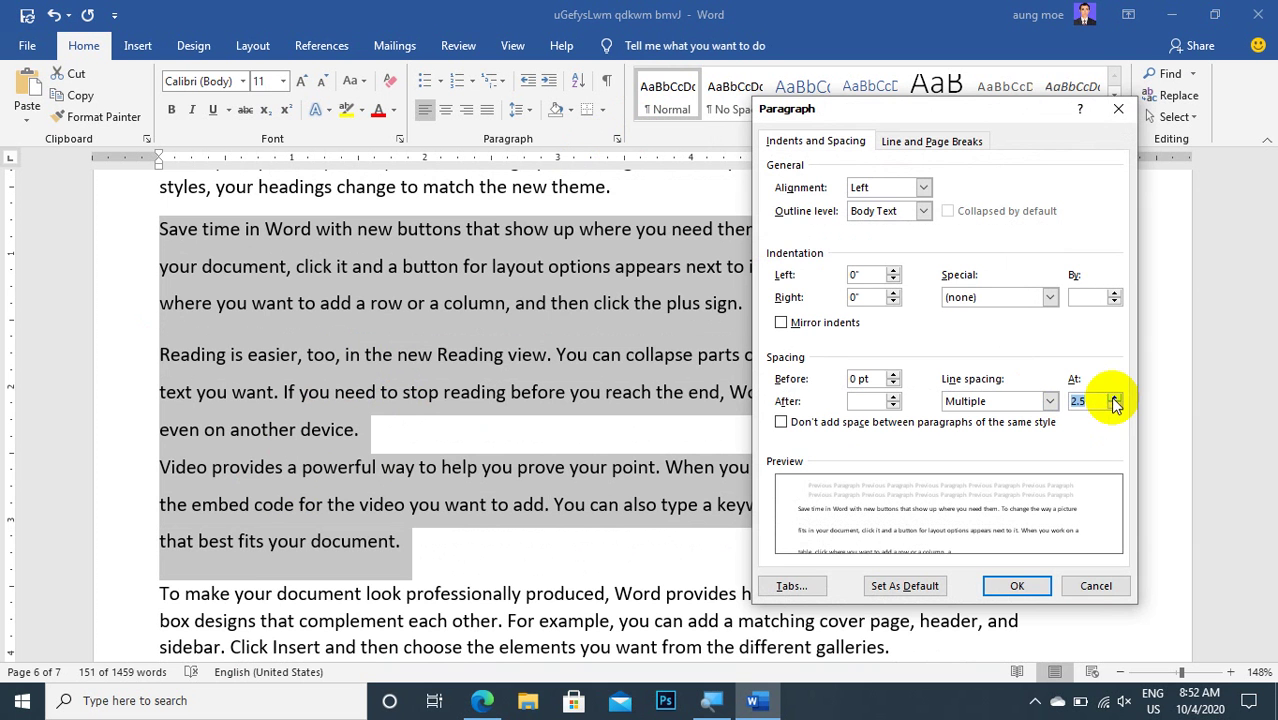
{"action": "left_click", "coordinate": [1114, 400]}
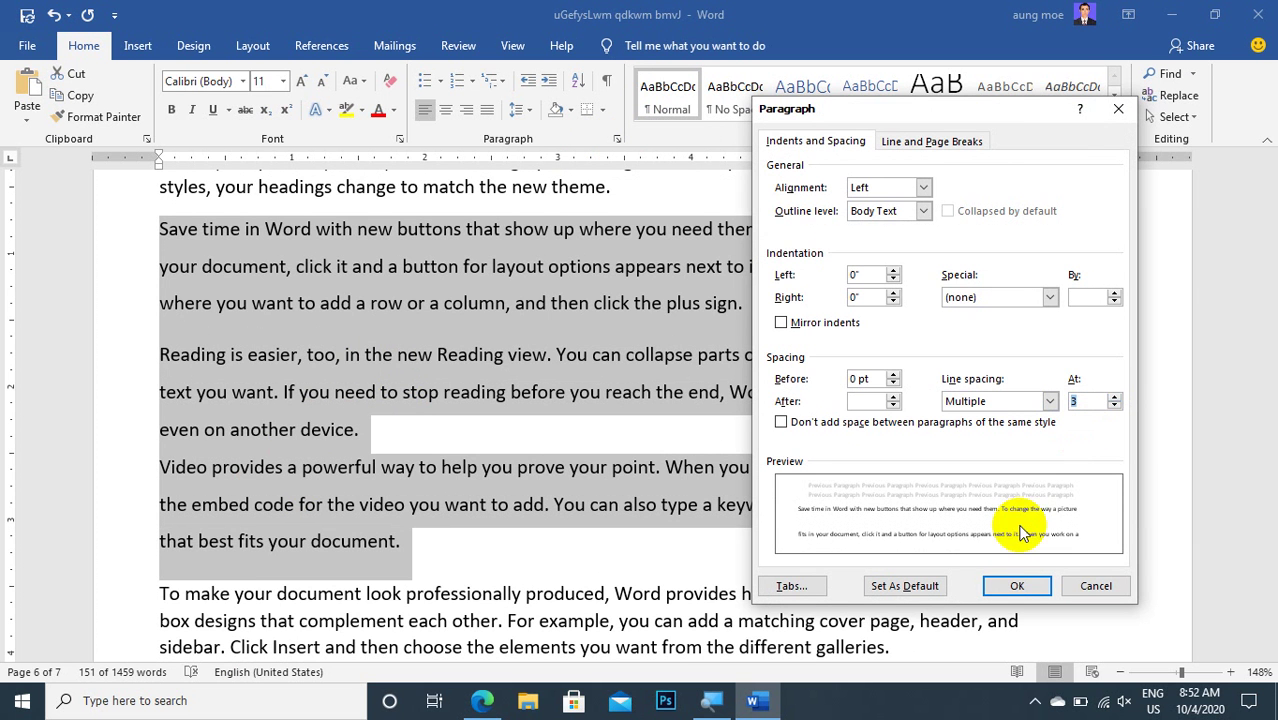
{"action": "left_click", "coordinate": [1016, 586]}
{"action": "scroll", "coordinate": [418, 374], "scroll_direction": "up", "scroll_amount": 7}
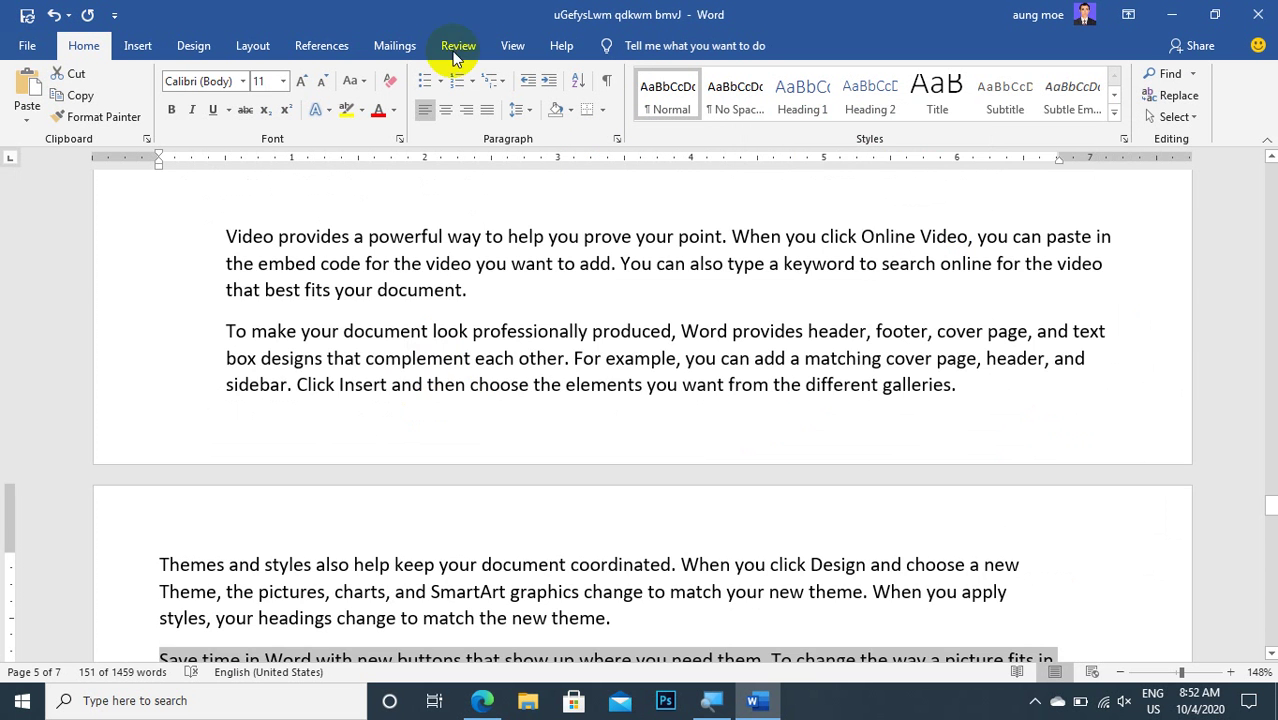
{"action": "left_click", "coordinate": [618, 140]}
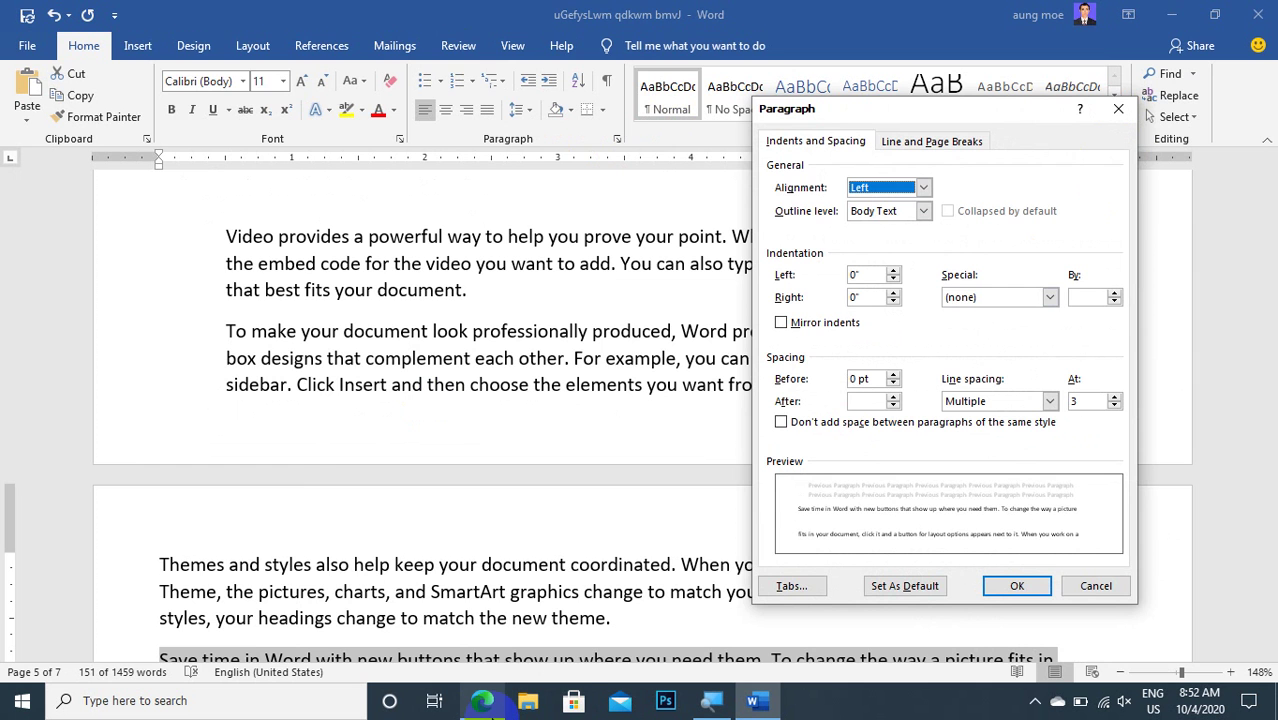
- In the YouTube channel page, play the Software installation playlist
{"action": "left_click", "coordinate": [482, 700]}
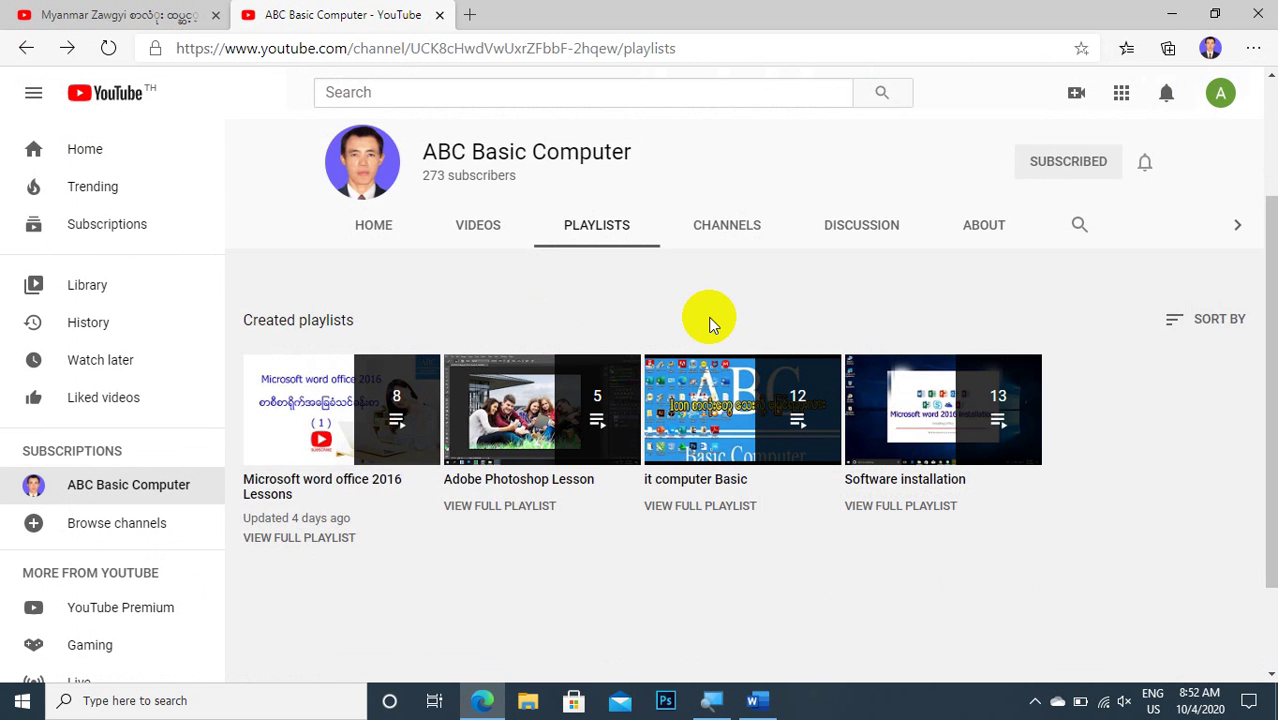
{"action": "scroll", "coordinate": [687, 306], "scroll_direction": "up", "scroll_amount": 3}
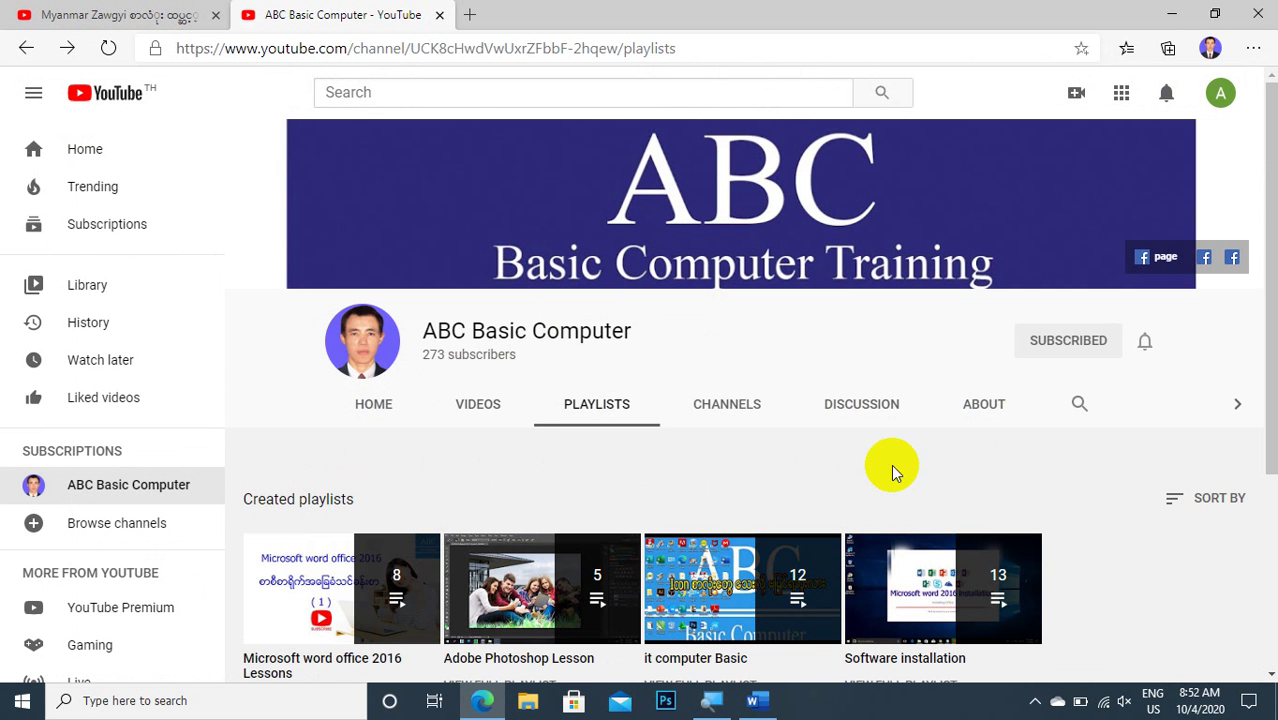
{"action": "scroll", "coordinate": [527, 440], "scroll_direction": "down", "scroll_amount": 3}
{"action": "scroll", "coordinate": [312, 487], "scroll_direction": "up", "scroll_amount": 2}
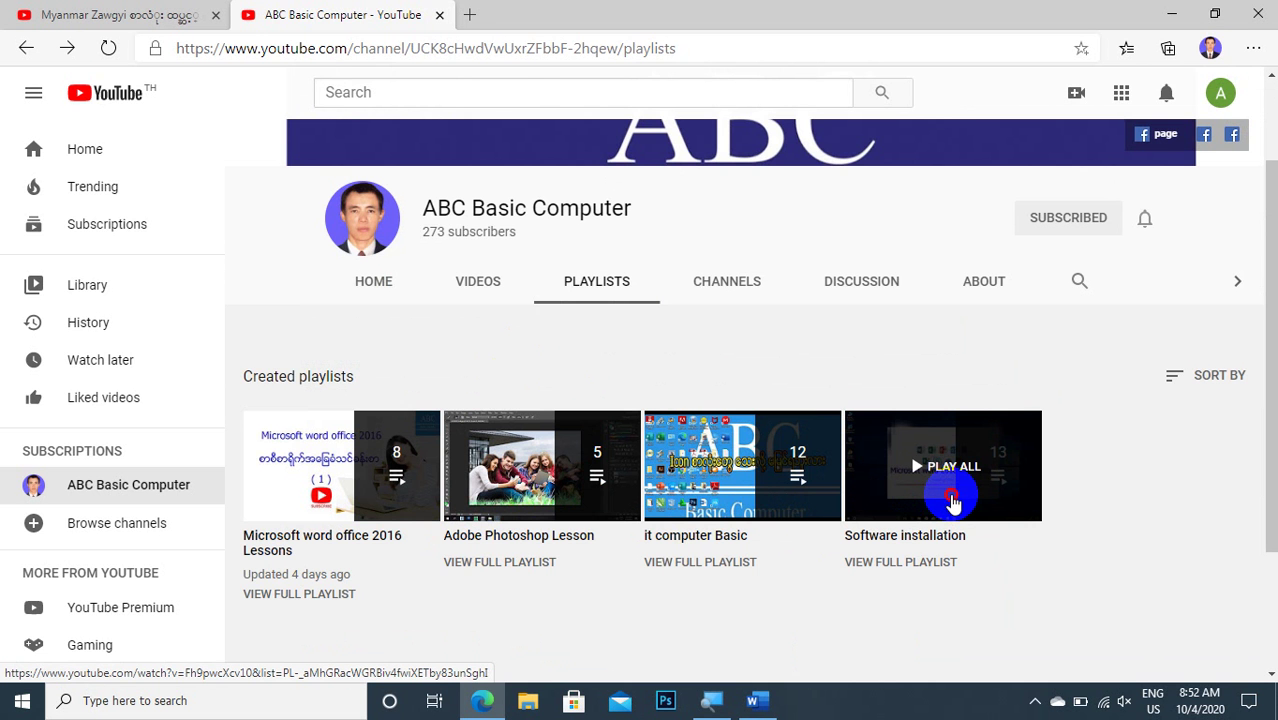
{"action": "left_click", "coordinate": [952, 502]}
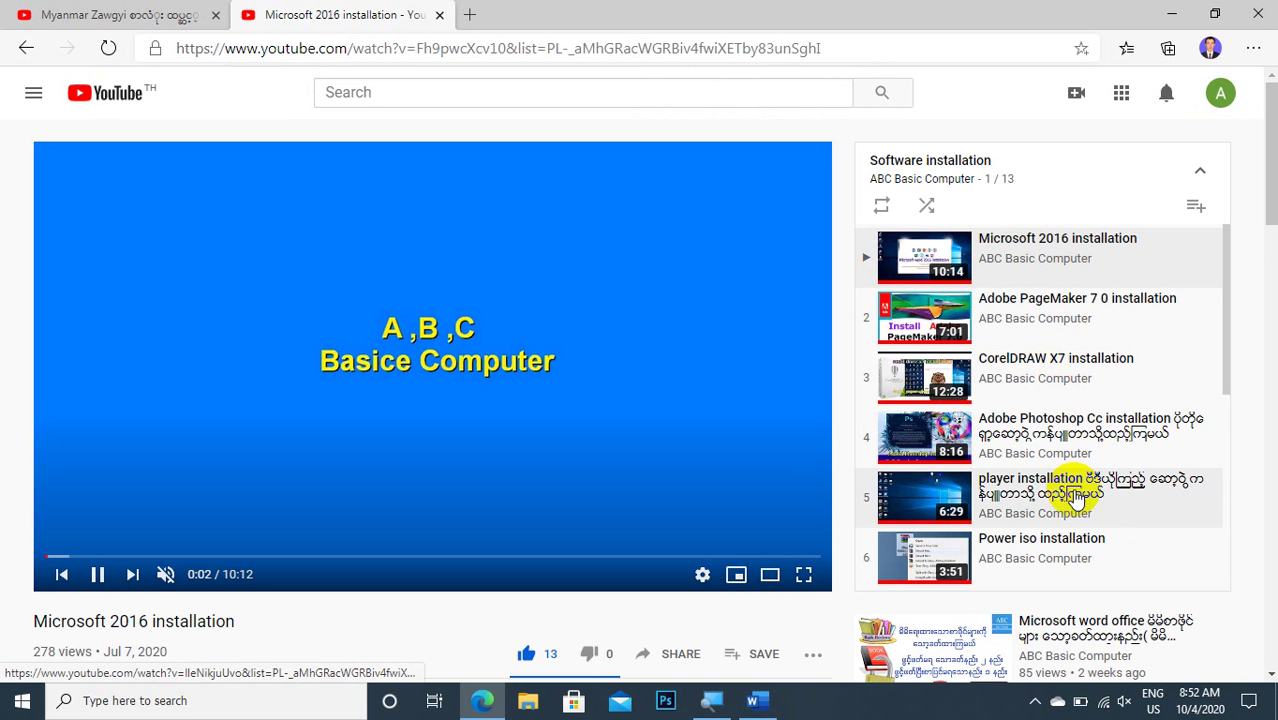
- Scroll through the playlist panel, then minimize the browser to bring Word back
{"action": "scroll", "coordinate": [1075, 495], "scroll_direction": "down", "scroll_amount": 1}
{"action": "scroll", "coordinate": [1060, 460], "scroll_direction": "down", "scroll_amount": 2}
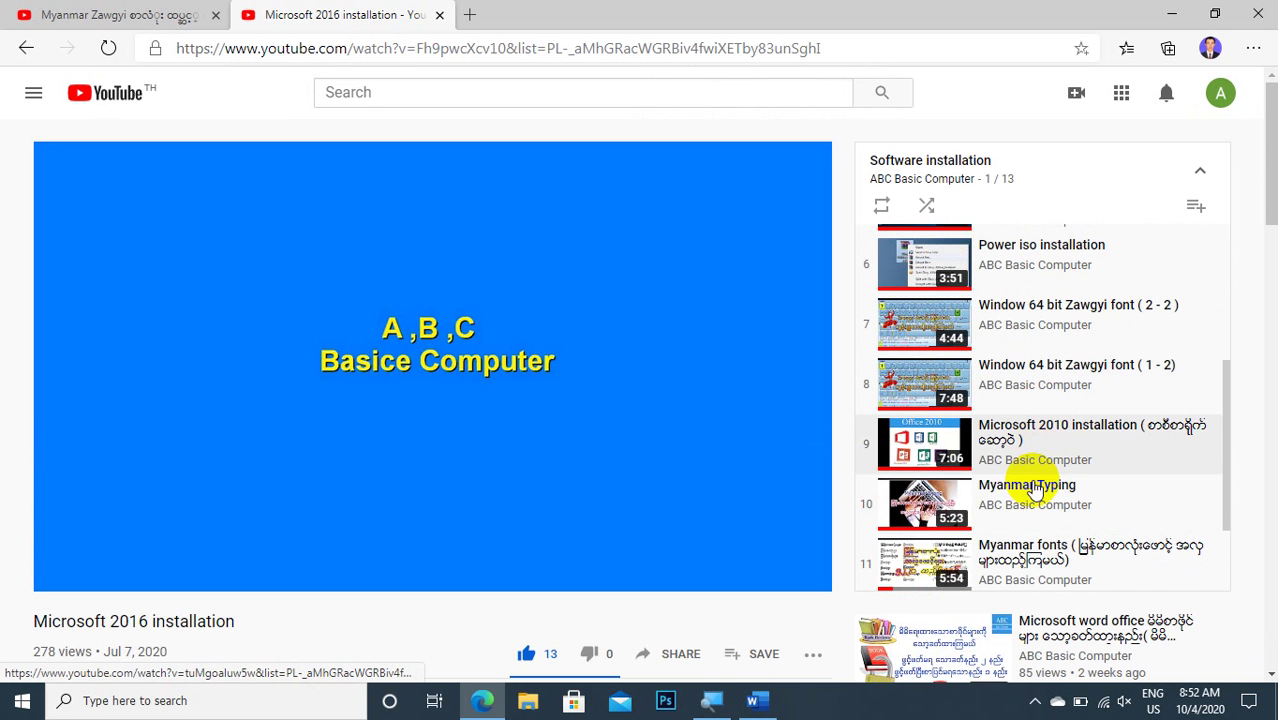
{"action": "scroll", "coordinate": [1027, 488], "scroll_direction": "down", "scroll_amount": 1}
{"action": "scroll", "coordinate": [1033, 500], "scroll_direction": "down", "scroll_amount": 1}
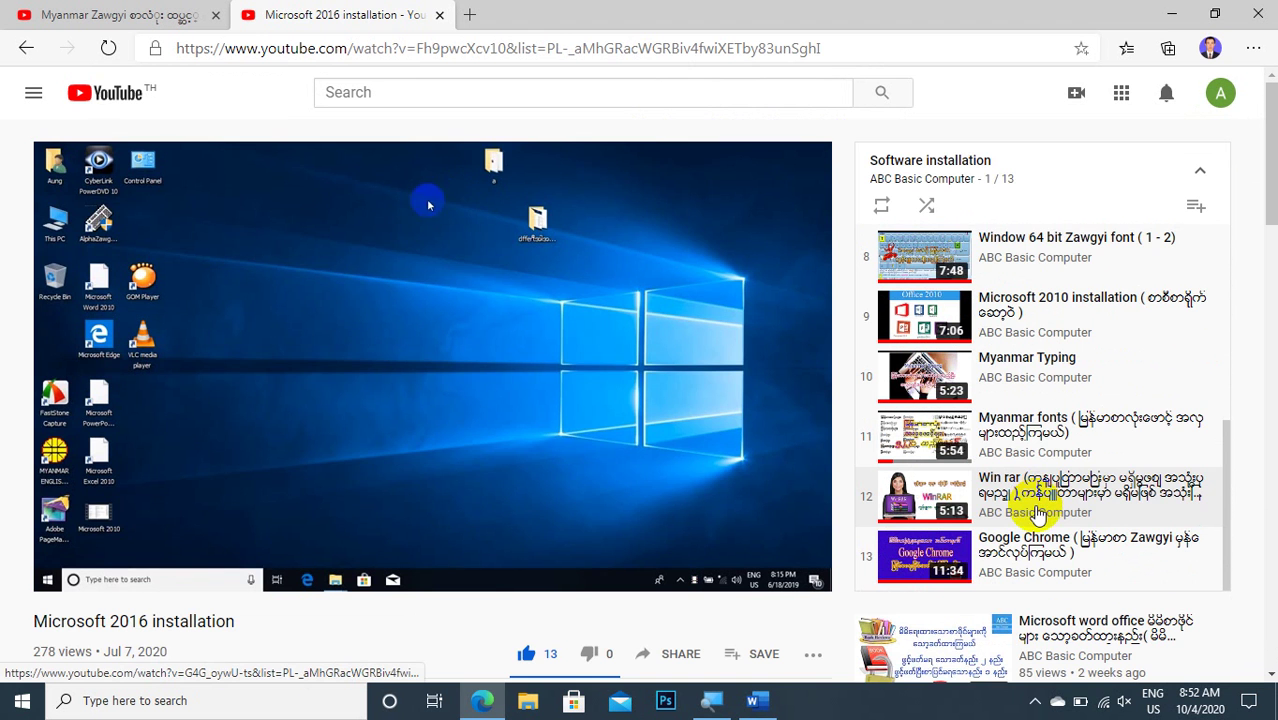
{"action": "scroll", "coordinate": [1041, 520], "scroll_direction": "down", "scroll_amount": 1}
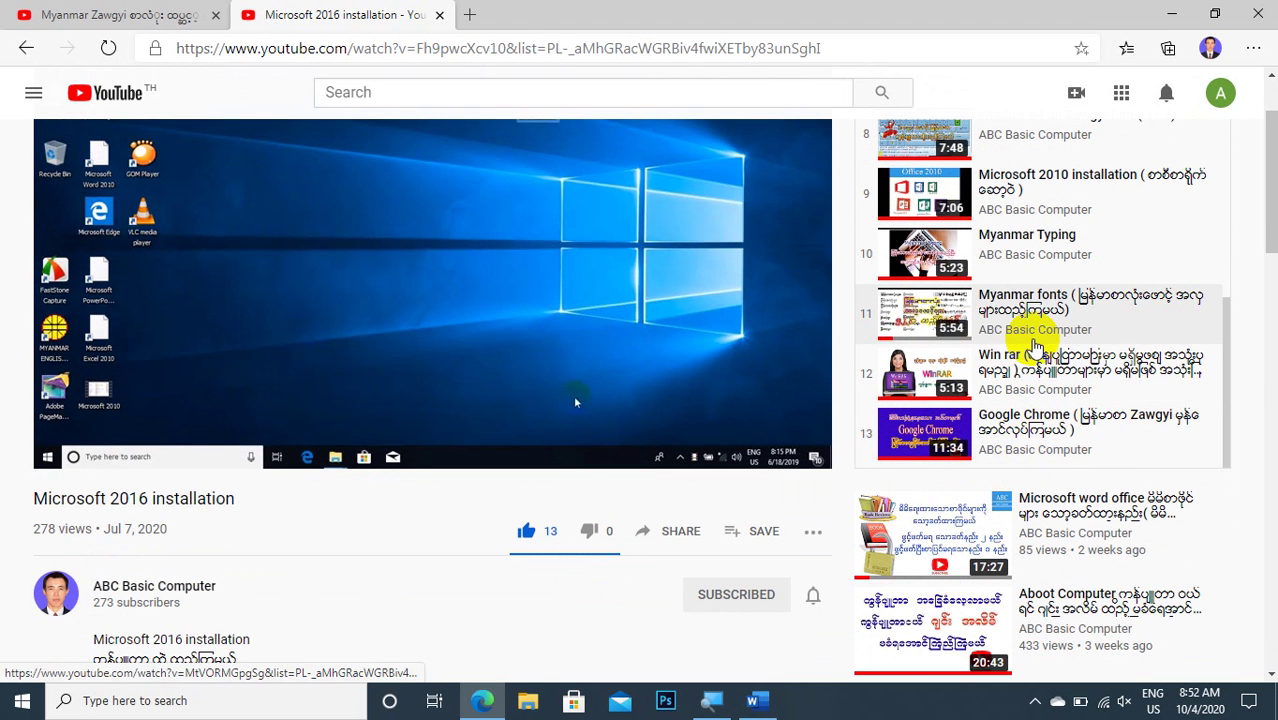
{"action": "scroll", "coordinate": [398, 265], "scroll_direction": "up", "scroll_amount": 1}
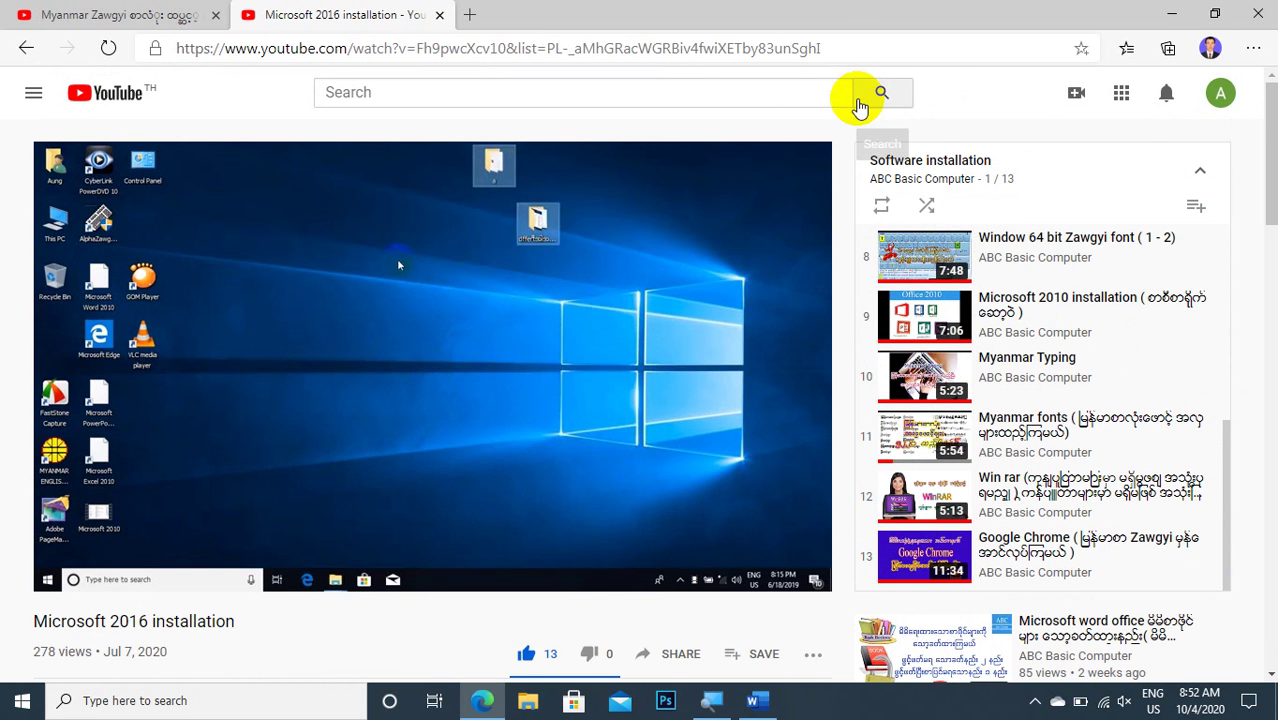
{"action": "left_click", "coordinate": [1166, 14]}
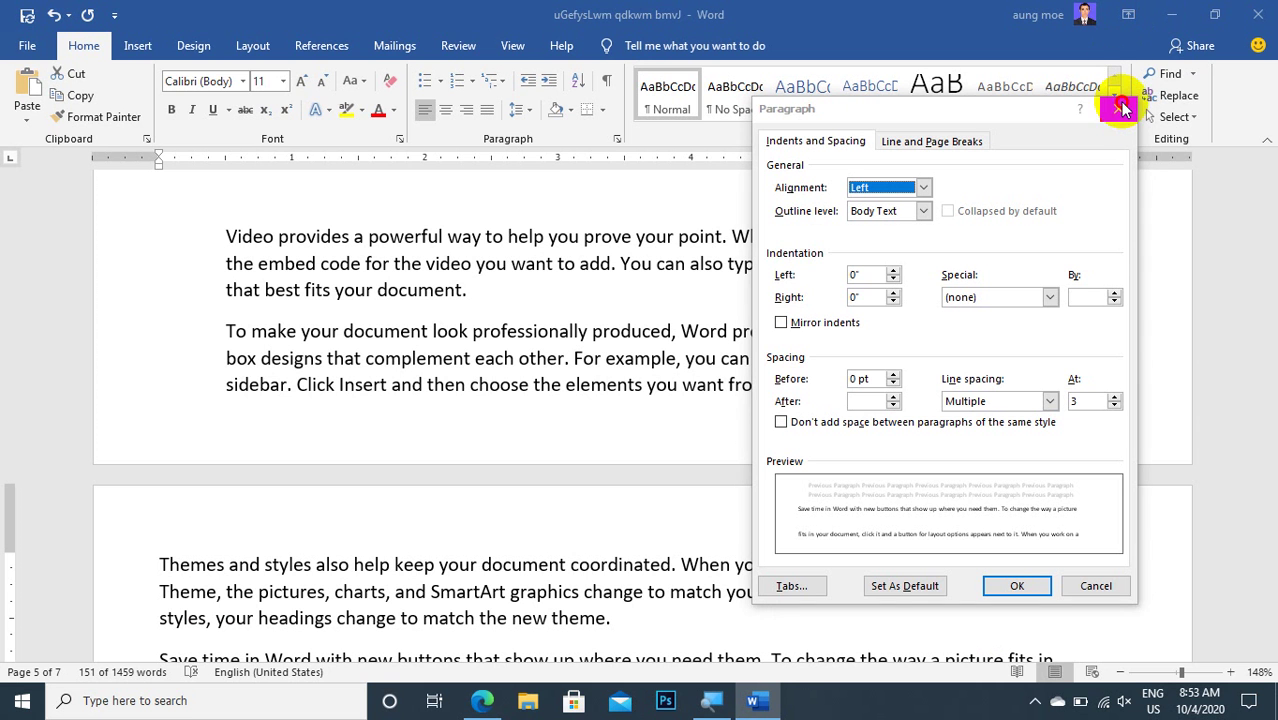
- Close the Paragraph dialog and minimize Word to reveal the desktop
{"action": "left_click", "coordinate": [1122, 108]}
{"action": "left_click", "coordinate": [1170, 15]}
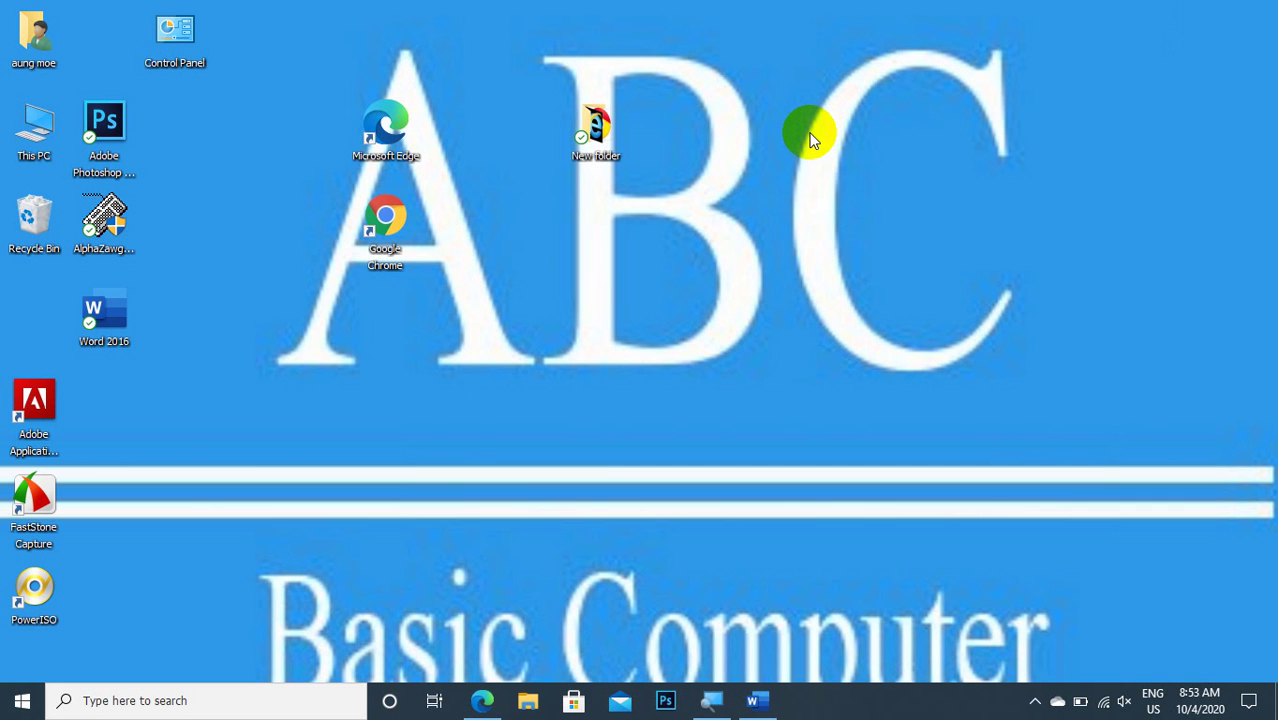